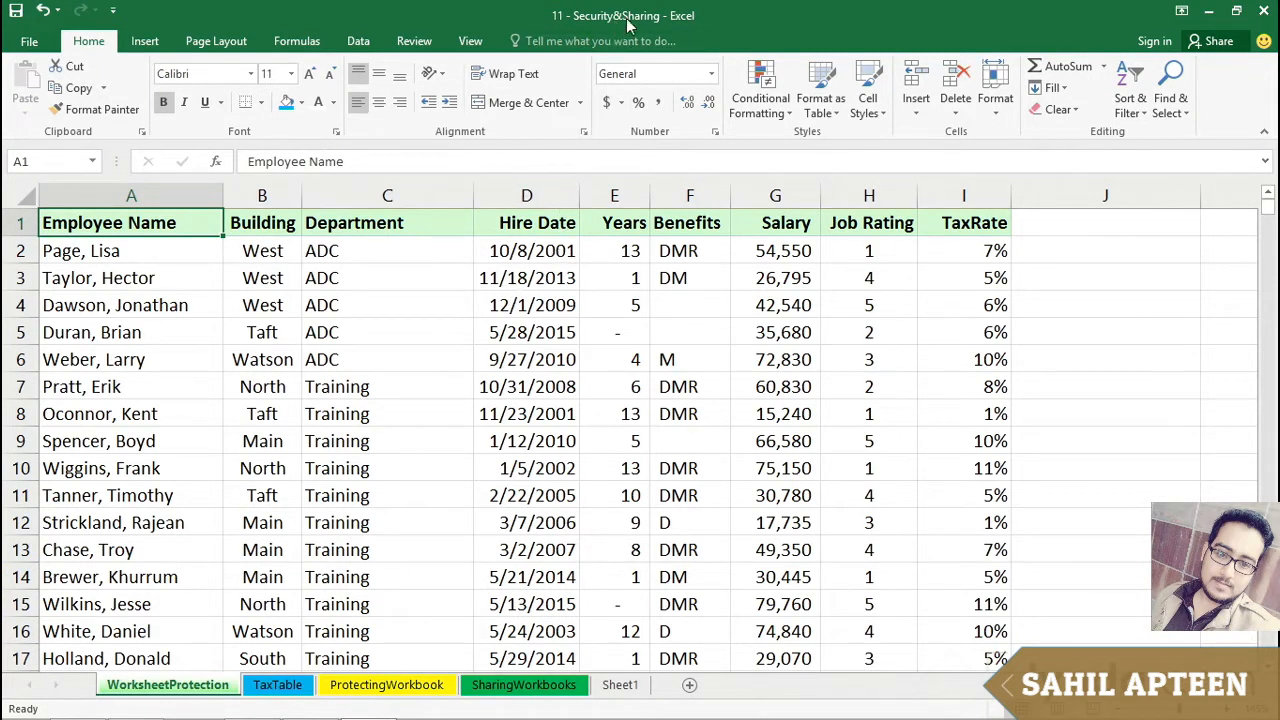
Step: Examine the employee cells in the Department column and the surrounding Hire Date and Salary values
left_click(395, 246)
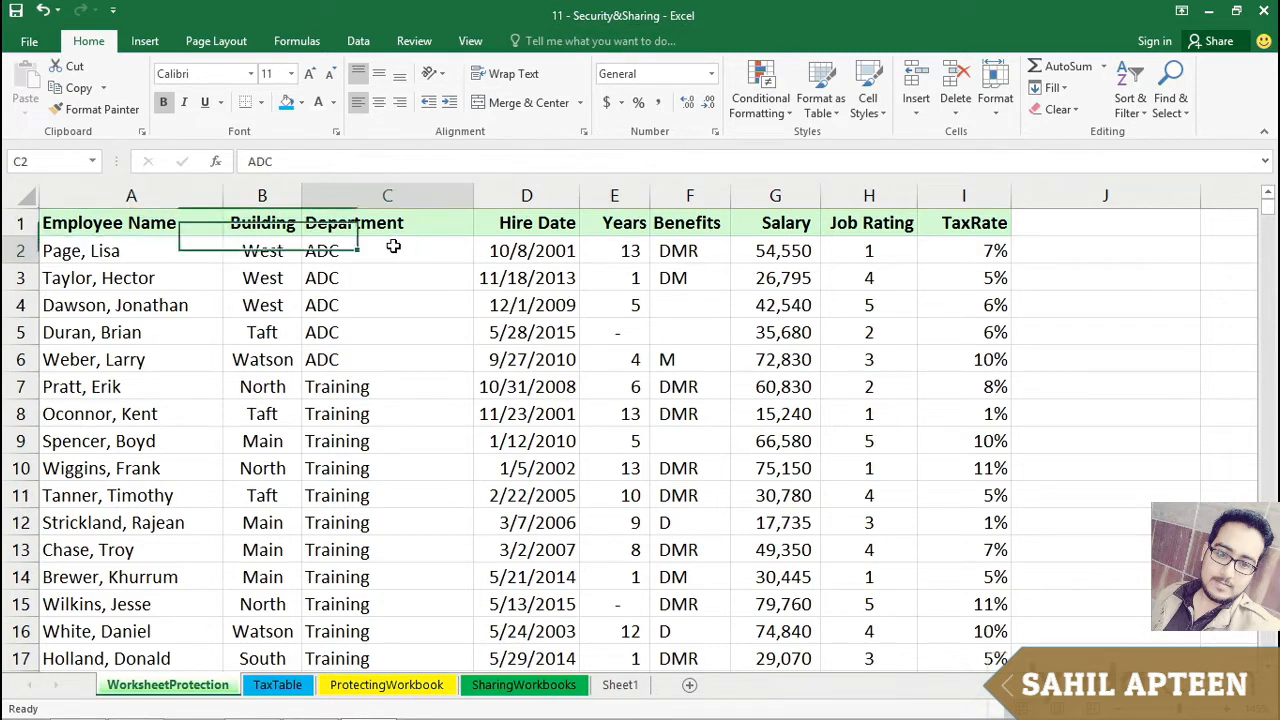
left_click(398, 358)
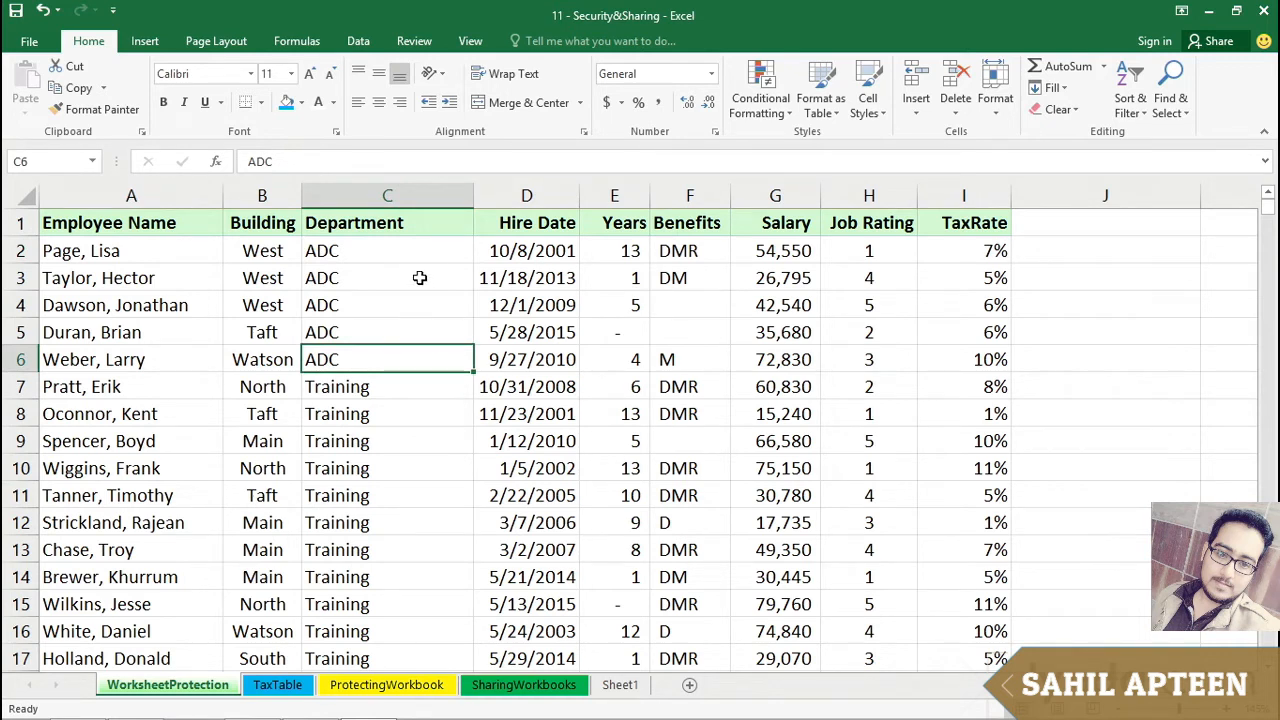
key("Up")
key("Up")
key("Up")
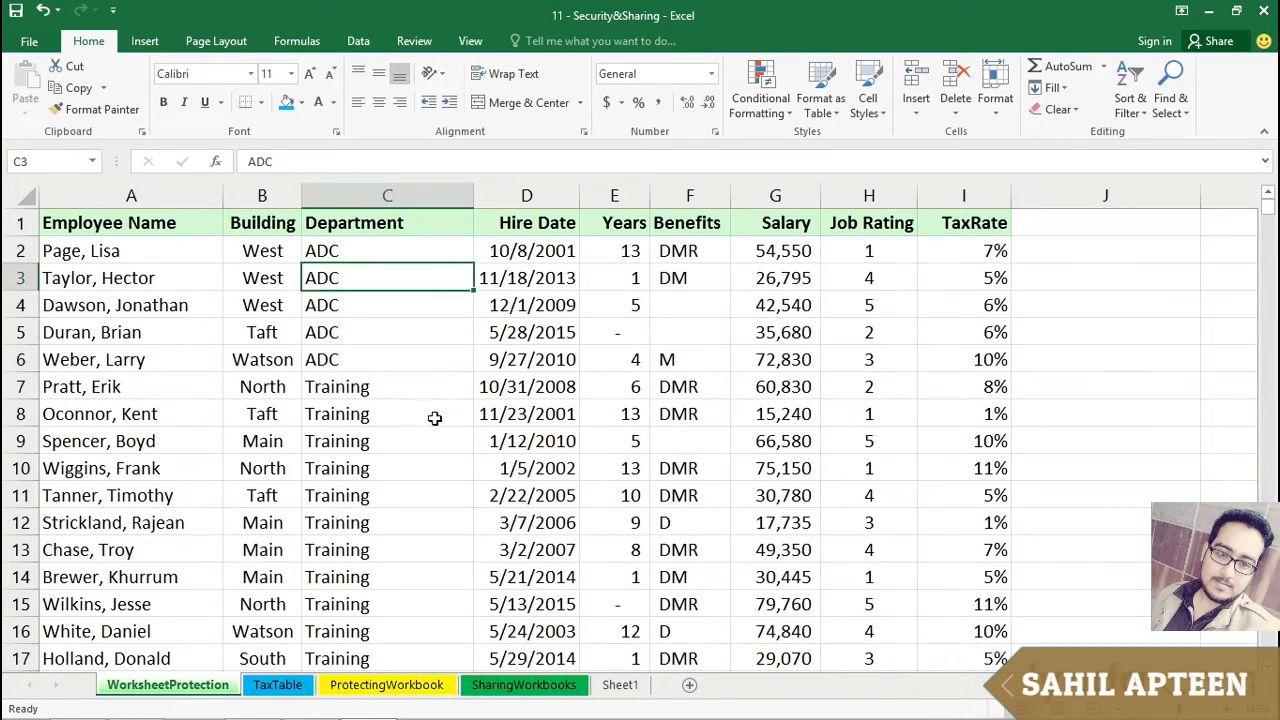
left_click(406, 410)
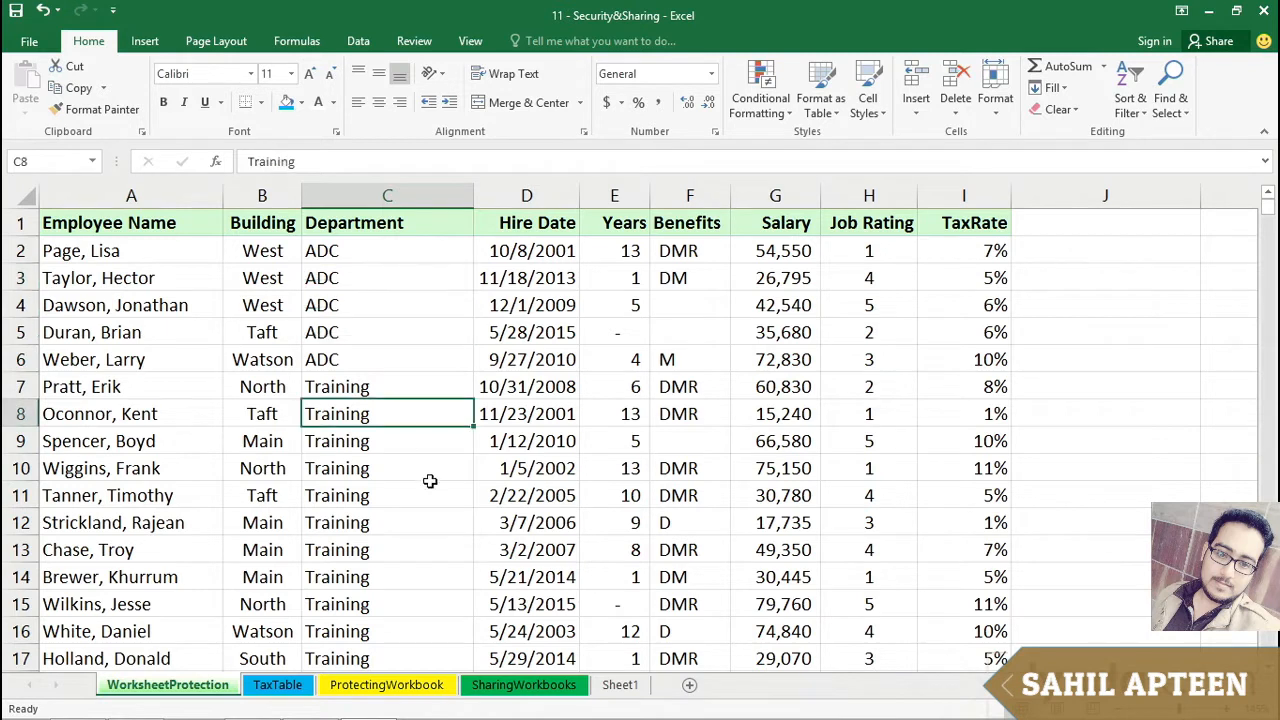
left_click(424, 368)
left_click(434, 470)
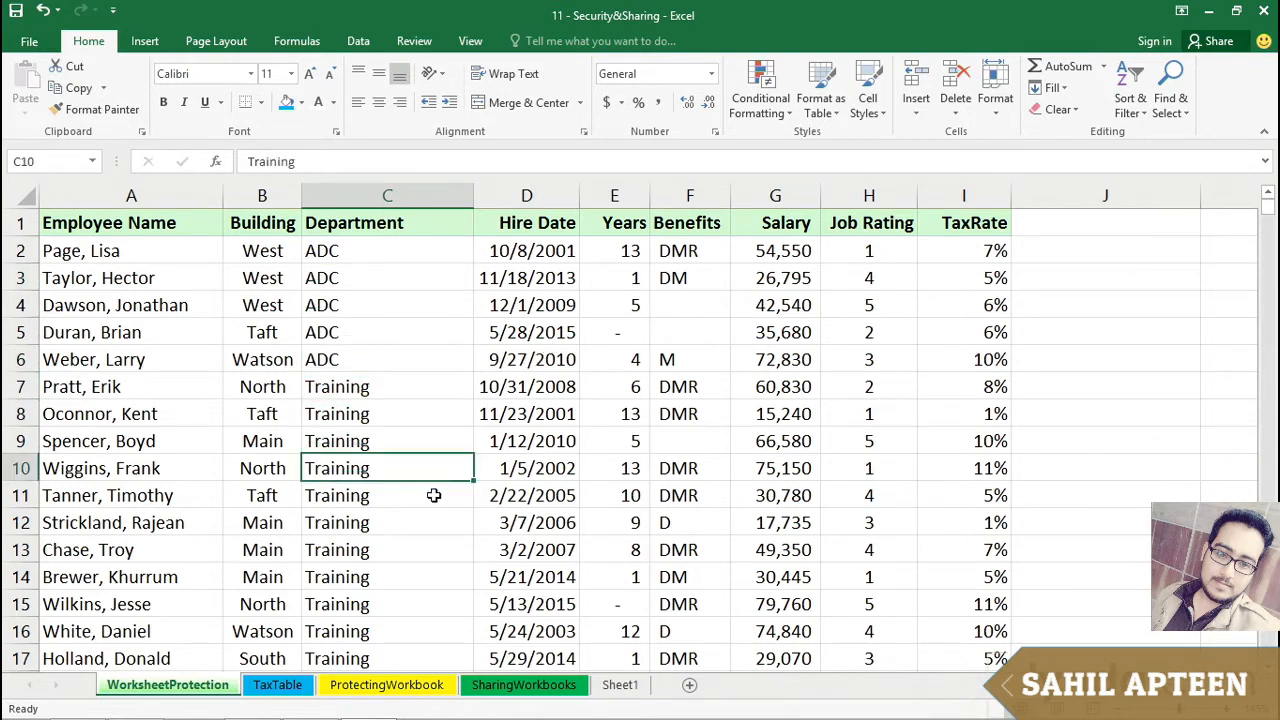
left_click(562, 414)
left_click(688, 380)
left_click(757, 500)
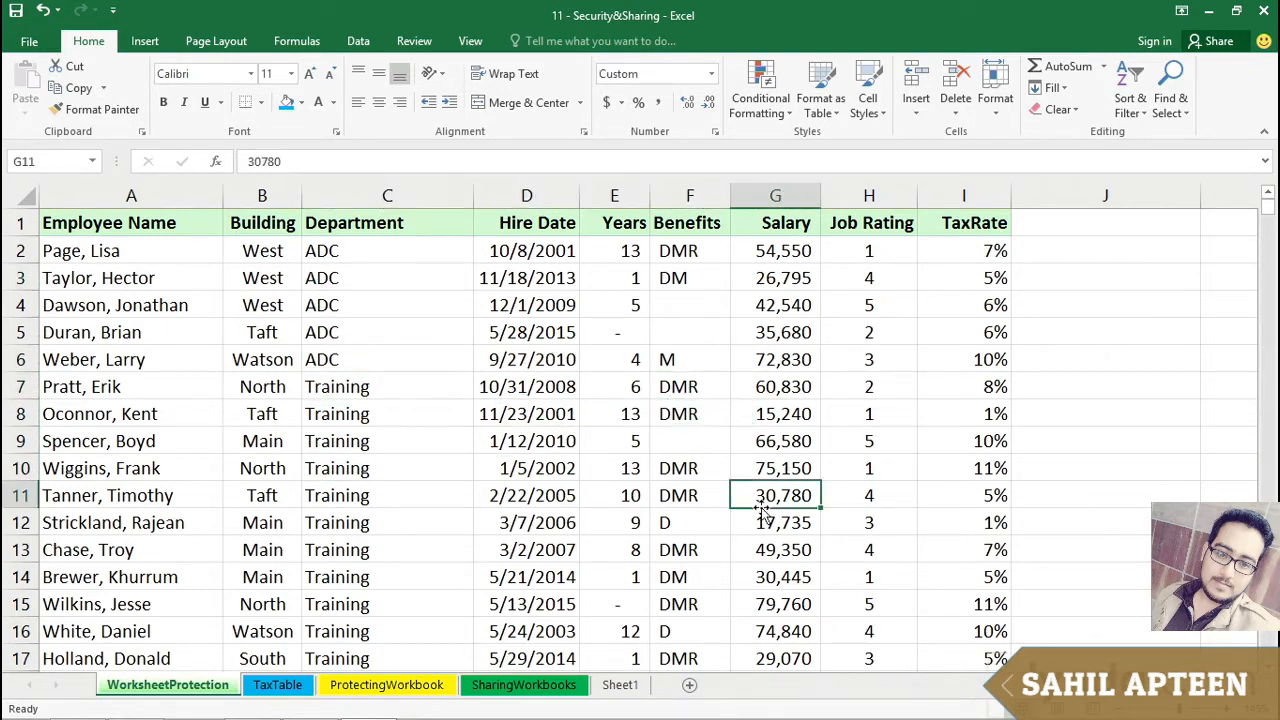
left_click(390, 281)
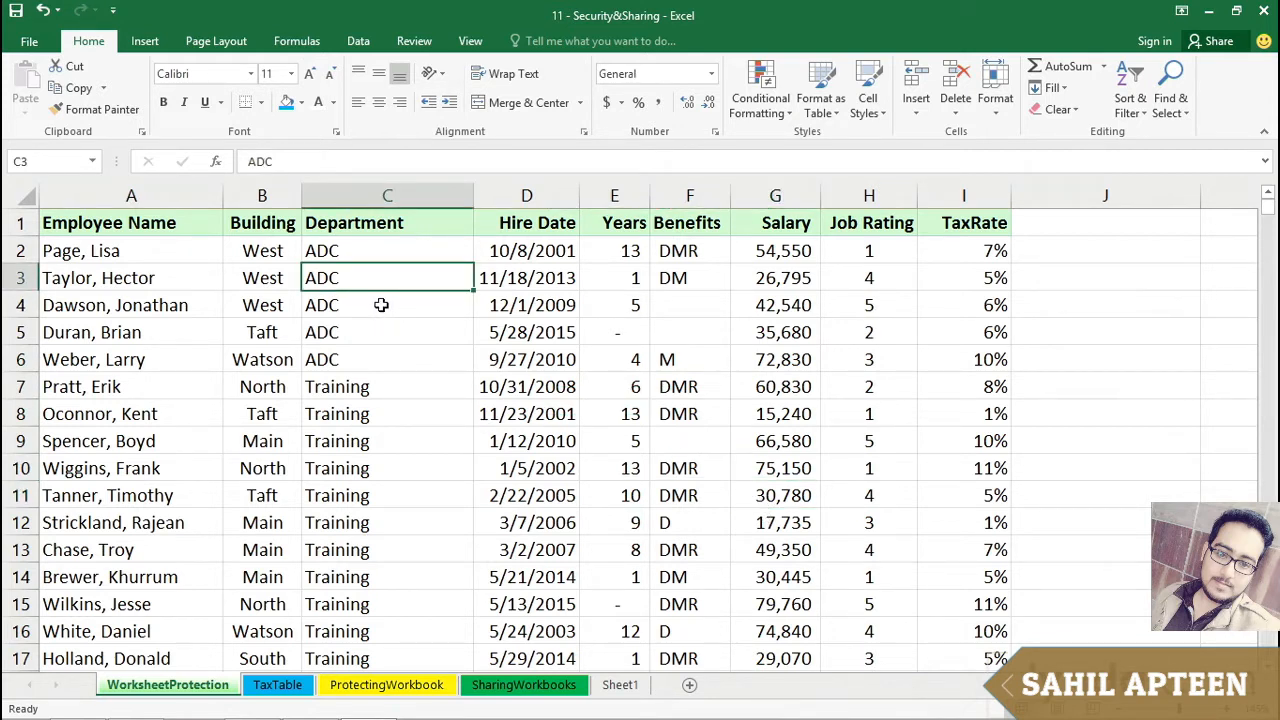
left_click(381, 305)
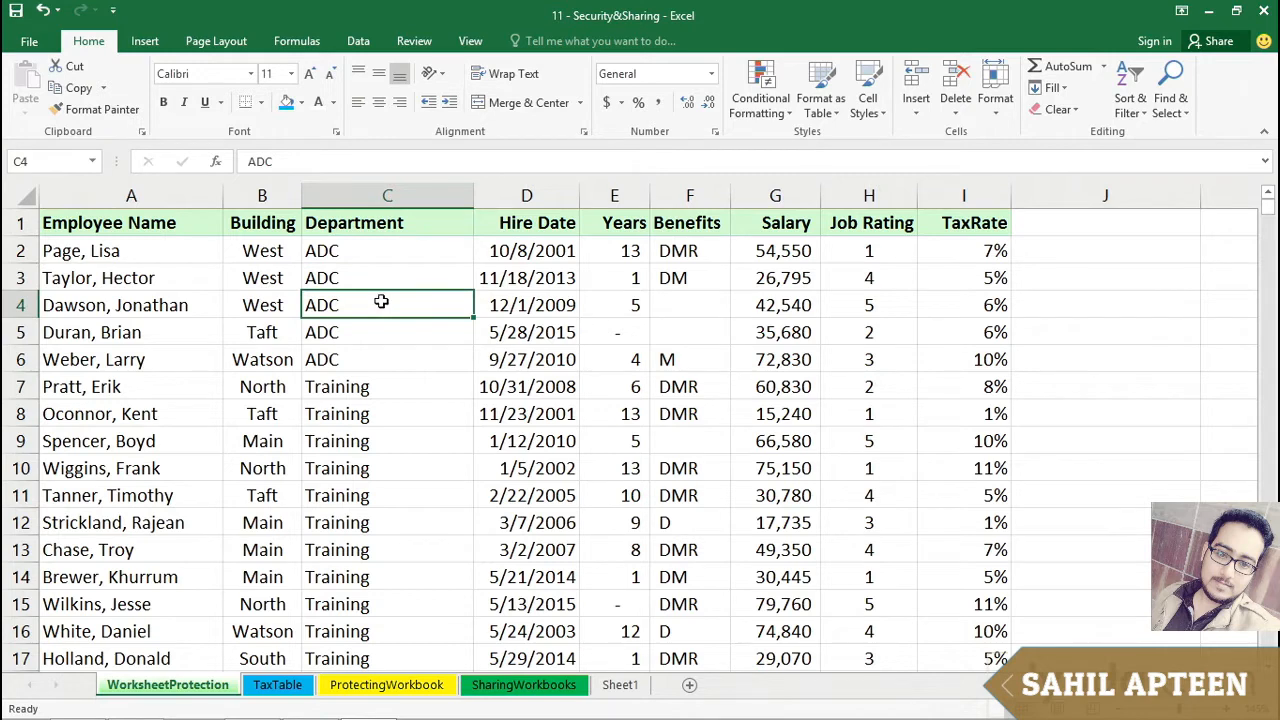
left_click(419, 388)
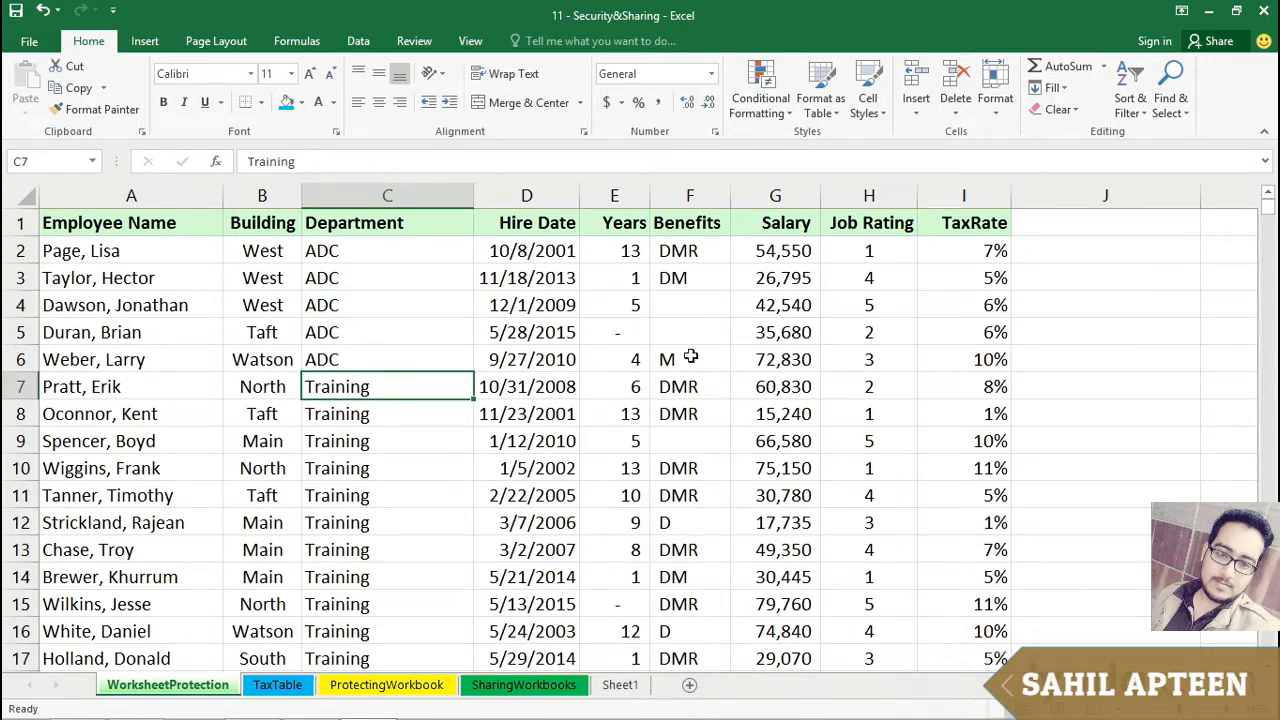
Step: Inspect the Years formula in E2 and the Hire Date it references
left_click(620, 250)
double_click(620, 250)
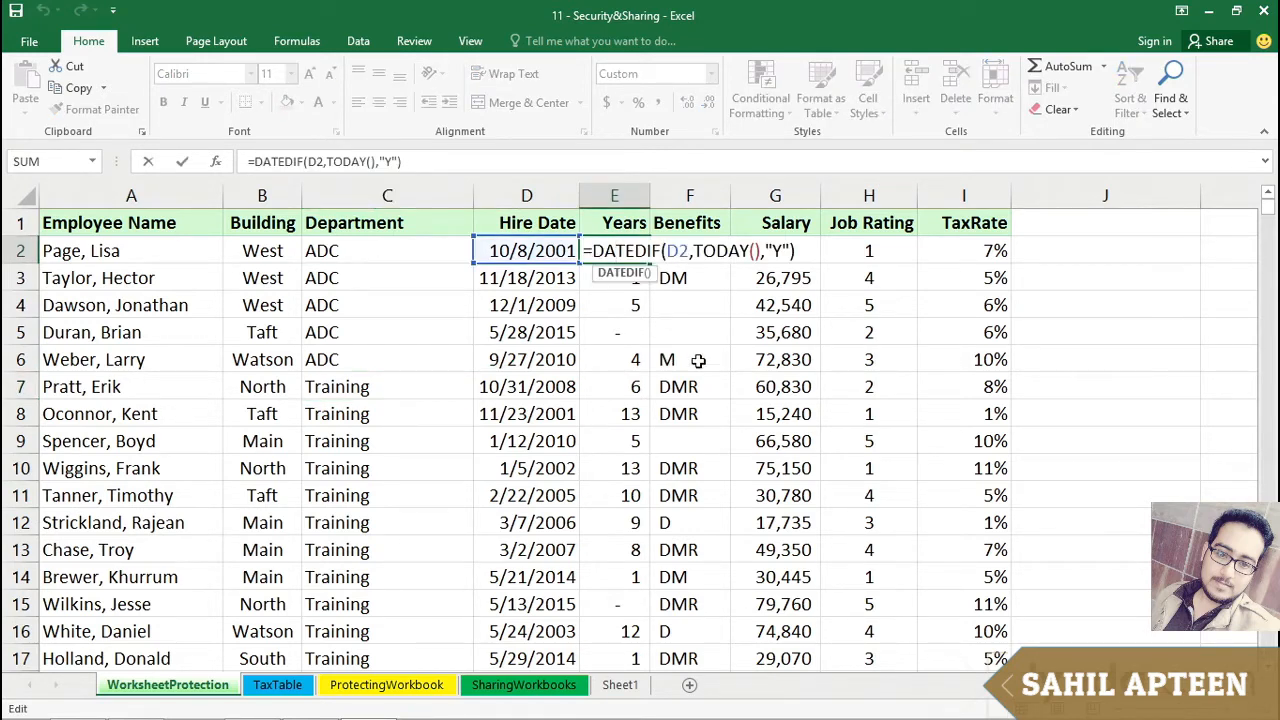
key("Escape")
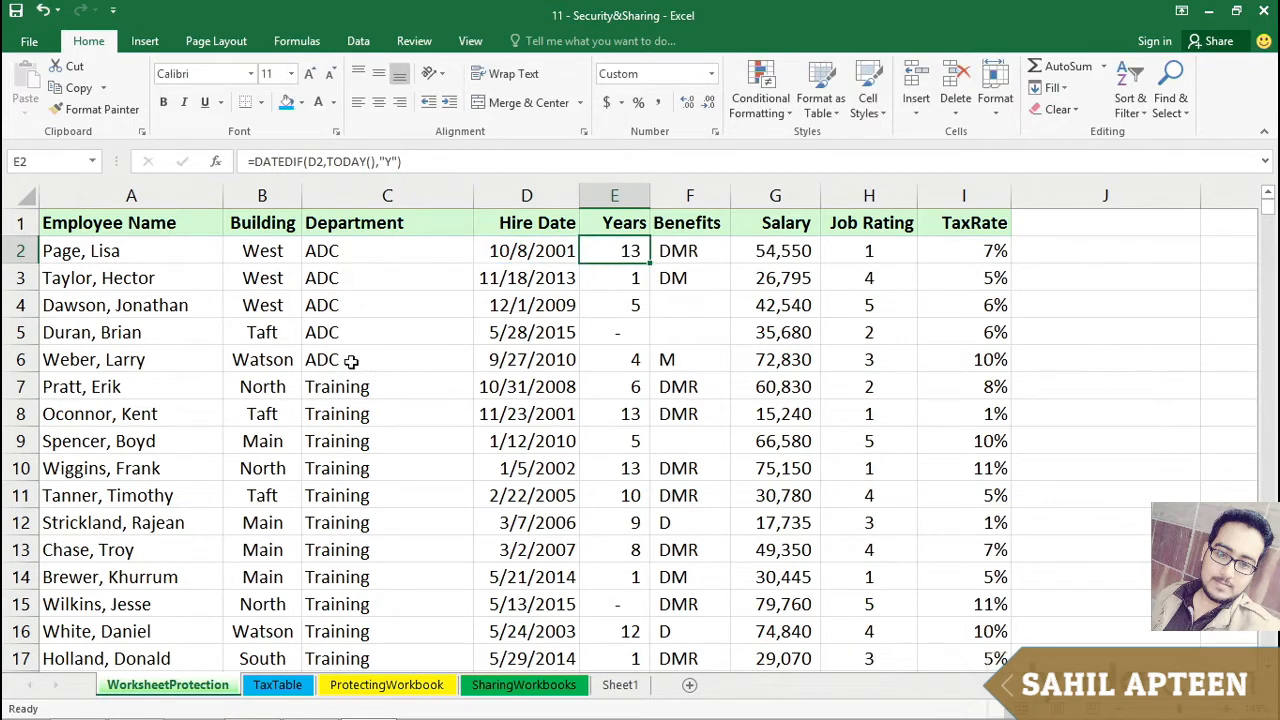
left_click(519, 253)
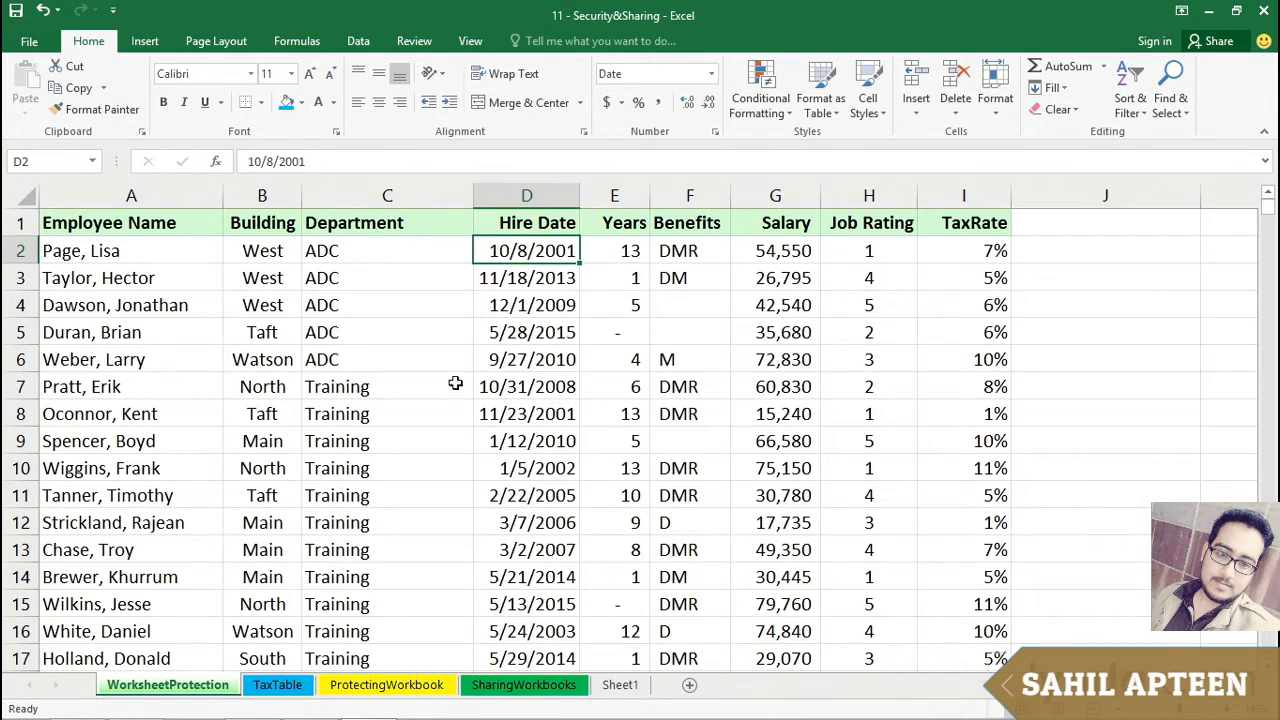
left_click(626, 250)
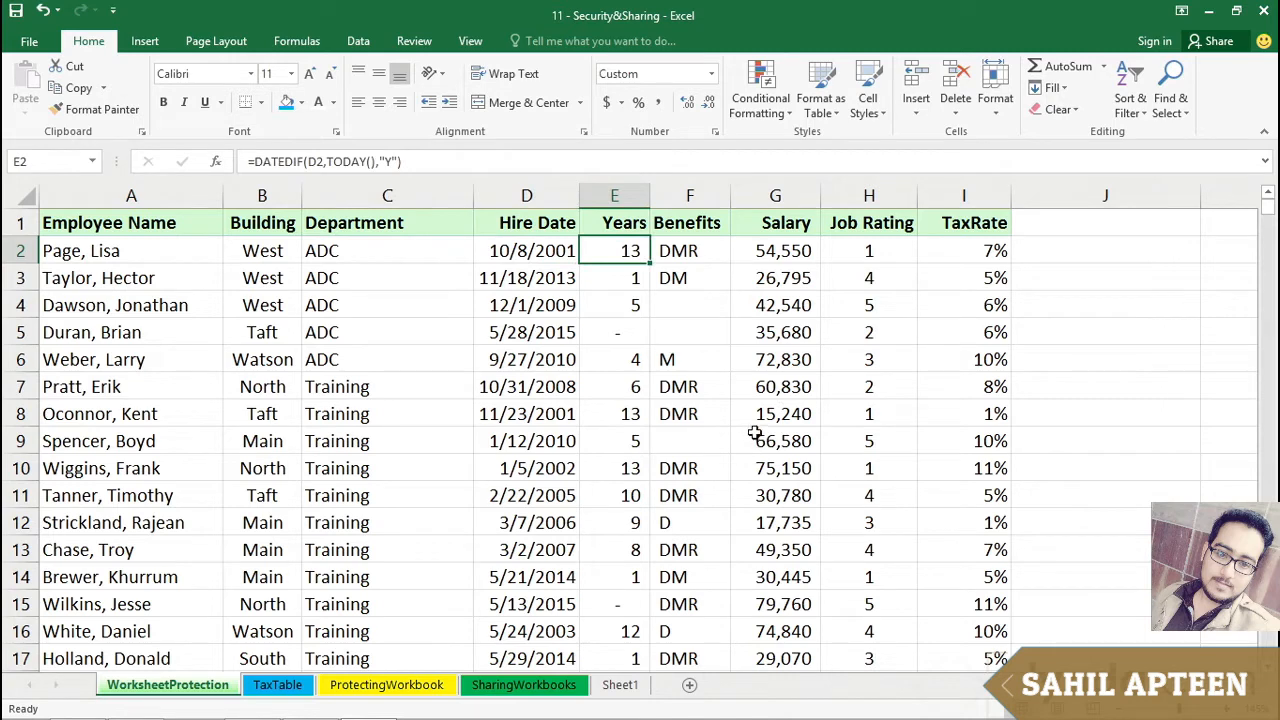
left_click(333, 422)
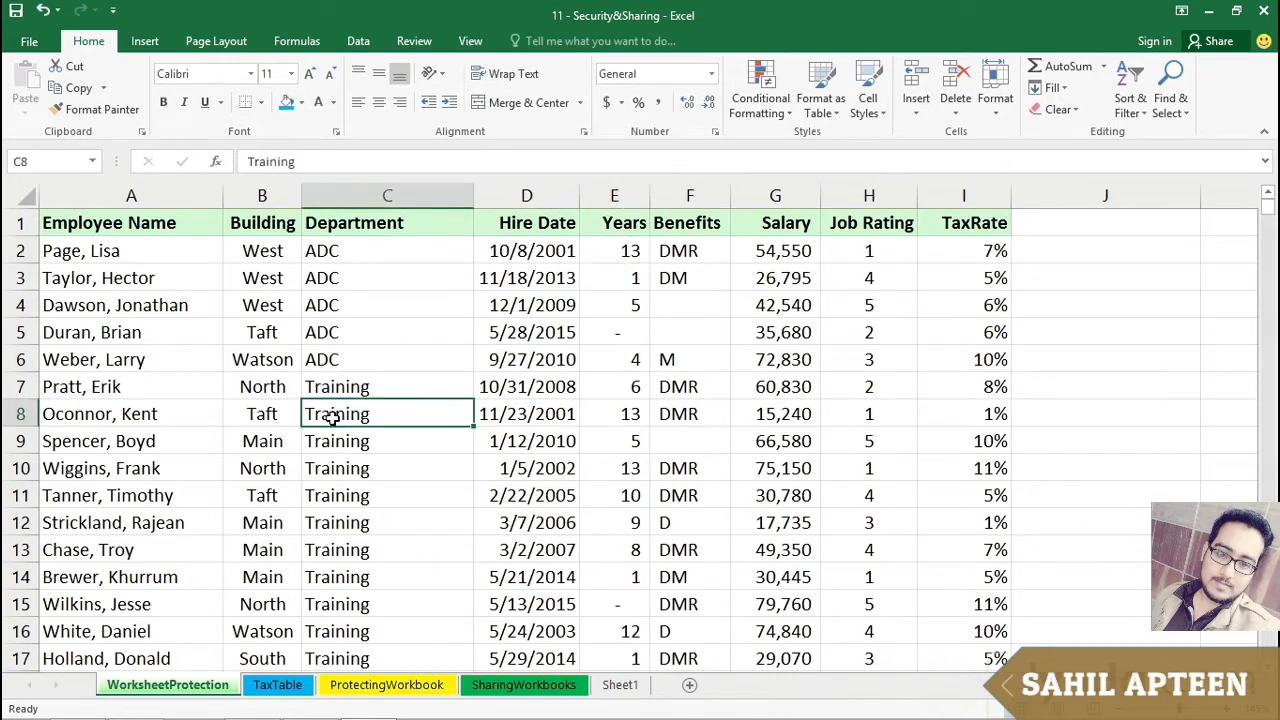
left_click(507, 250)
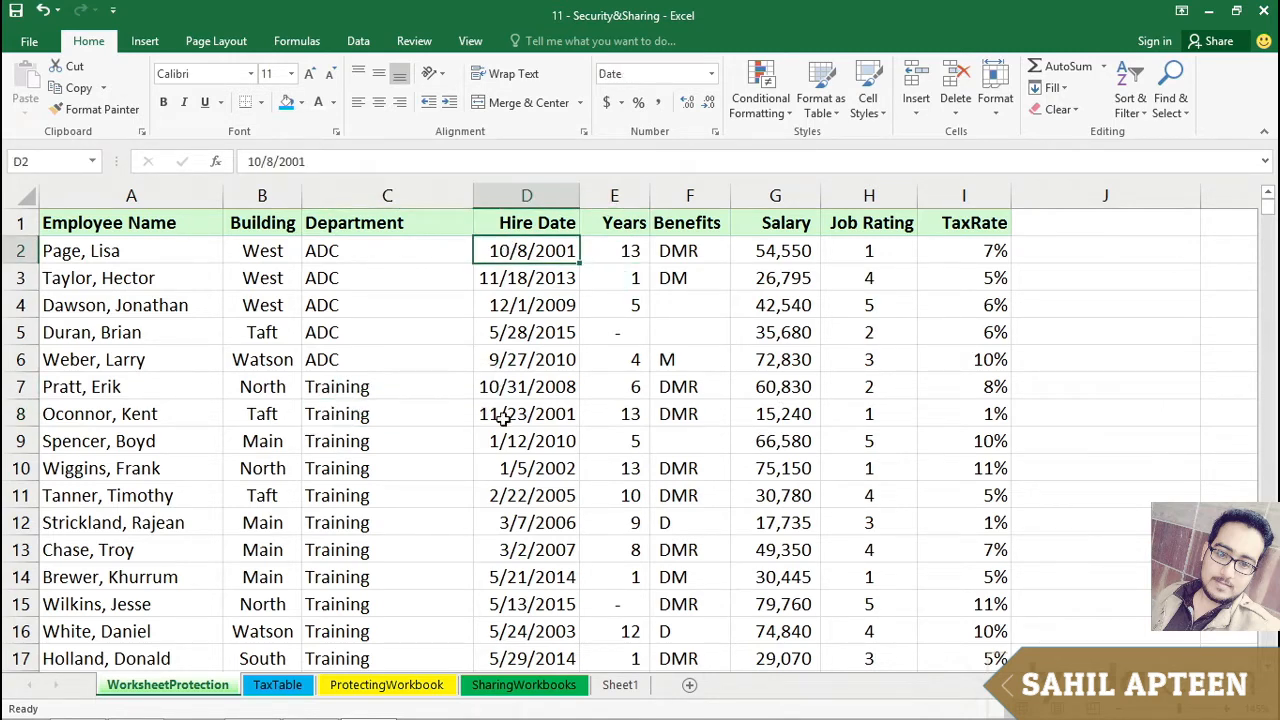
left_click(622, 253)
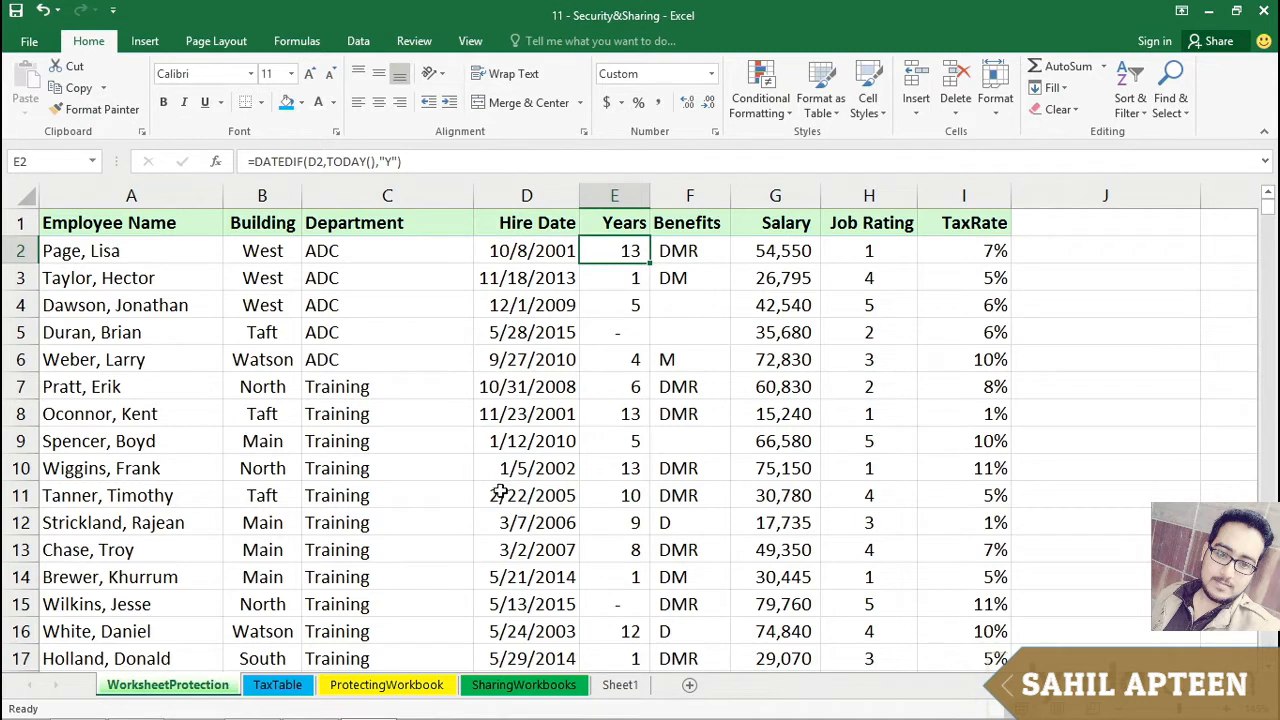
left_click(440, 495)
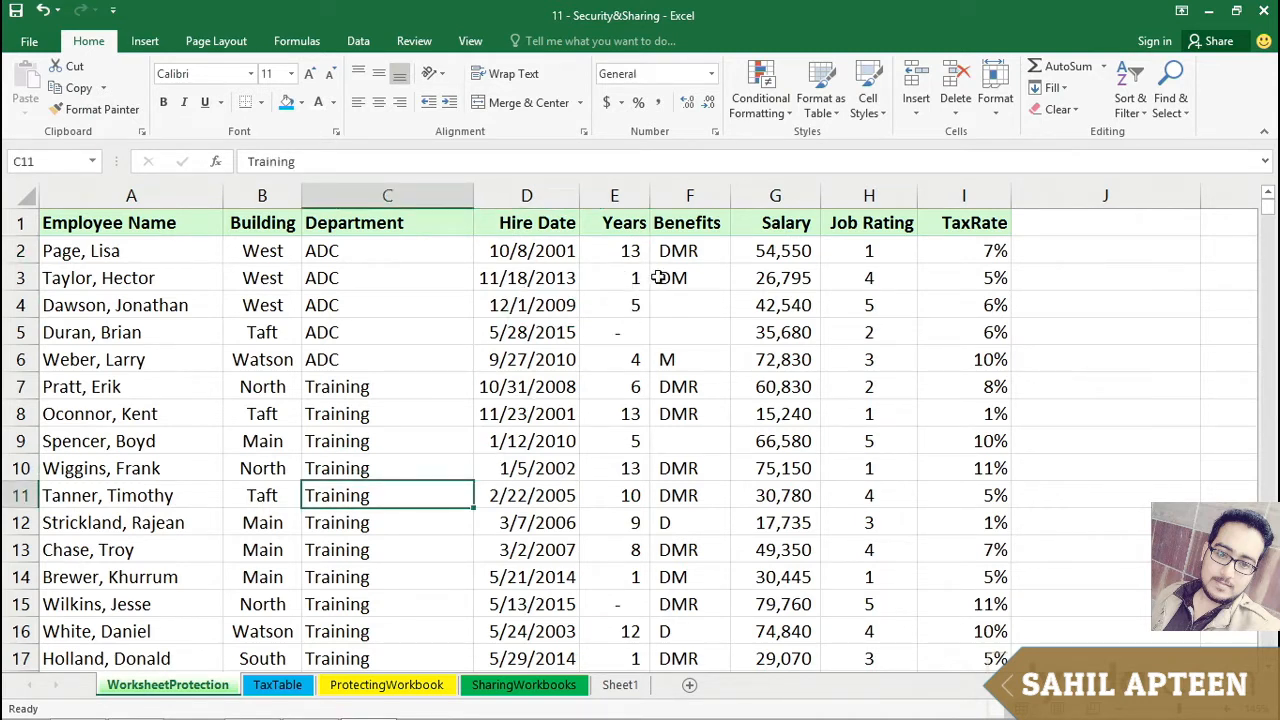
Step: Review the Years, Job Rating and Salary columns and their cell values
left_click(629, 195)
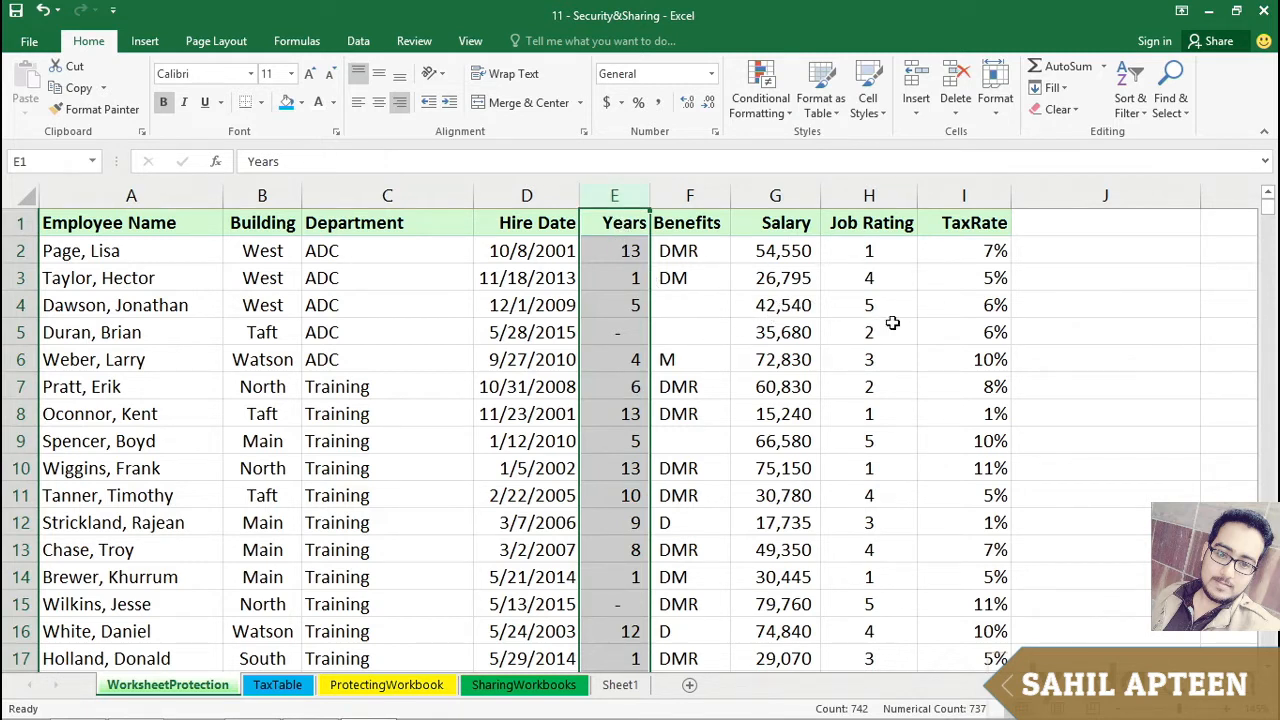
left_click(869, 192)
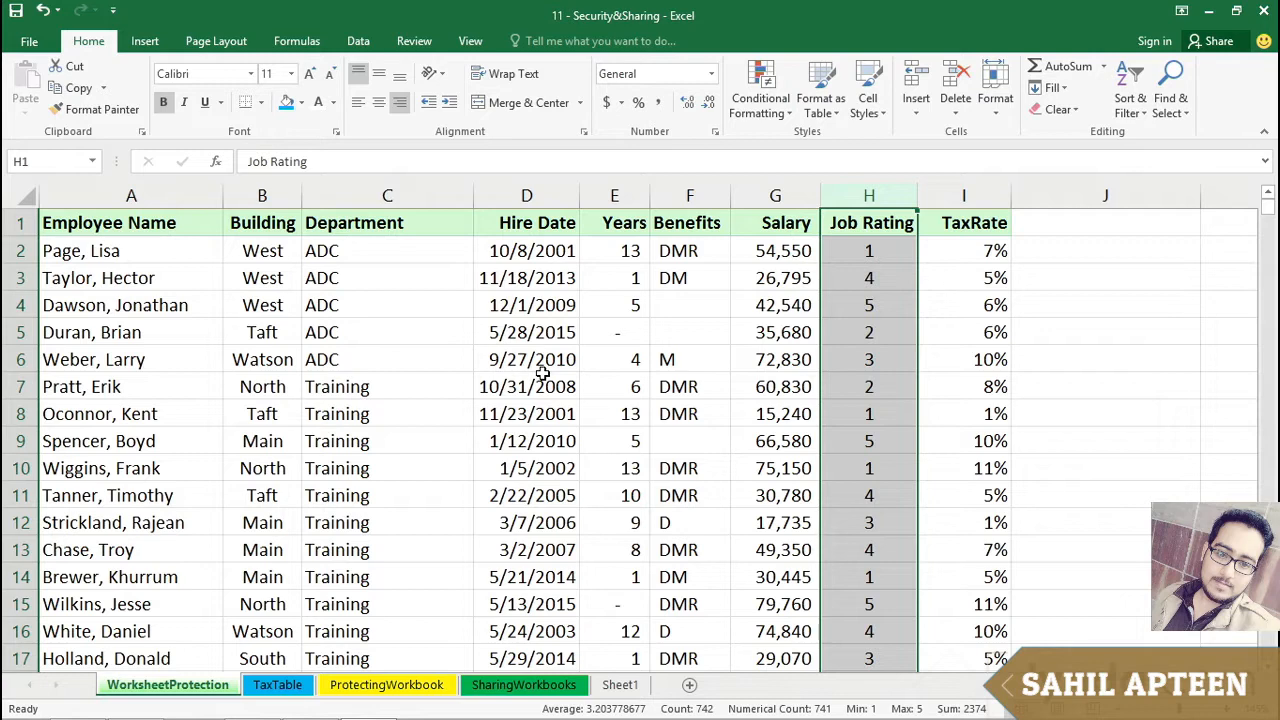
left_click(771, 377)
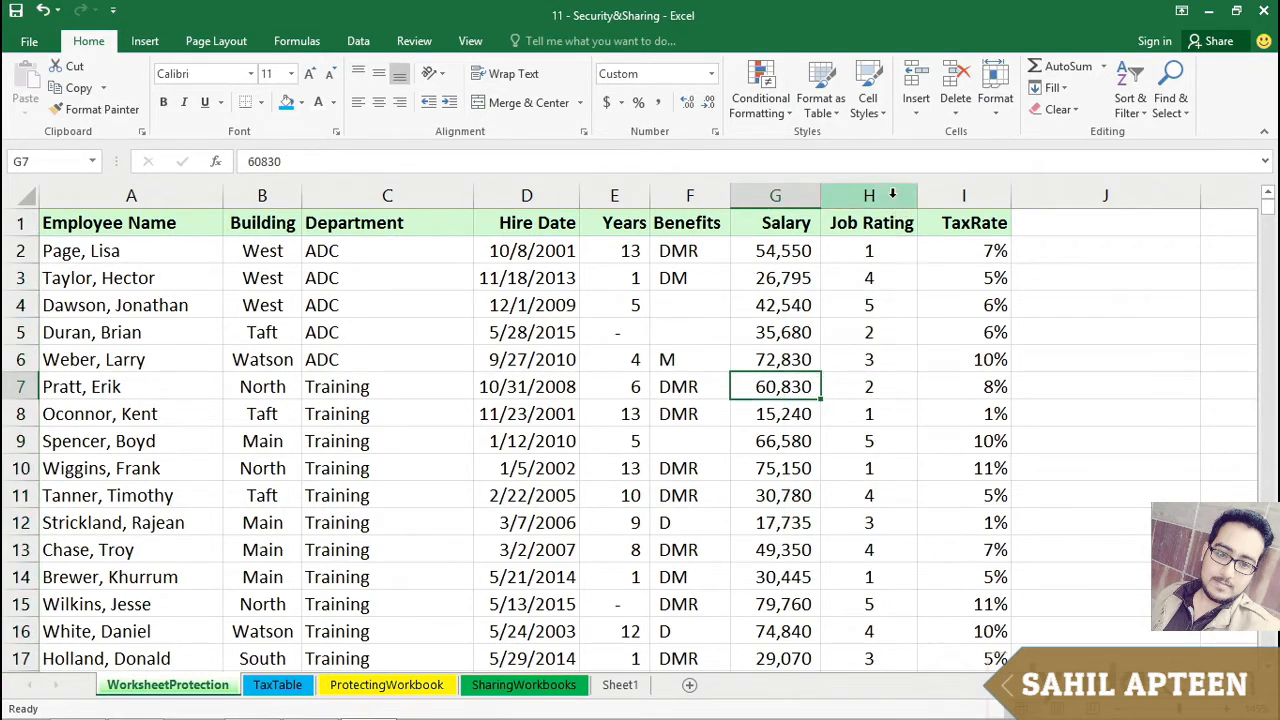
left_click(781, 249)
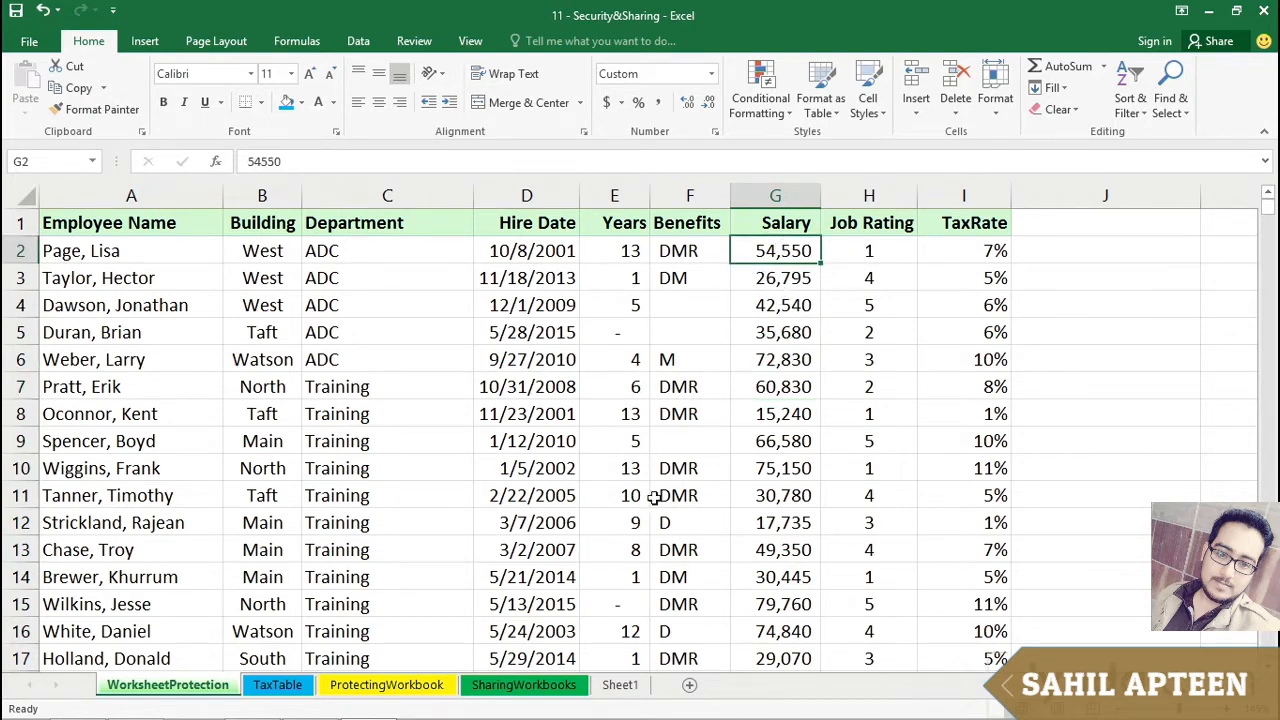
left_click(773, 305)
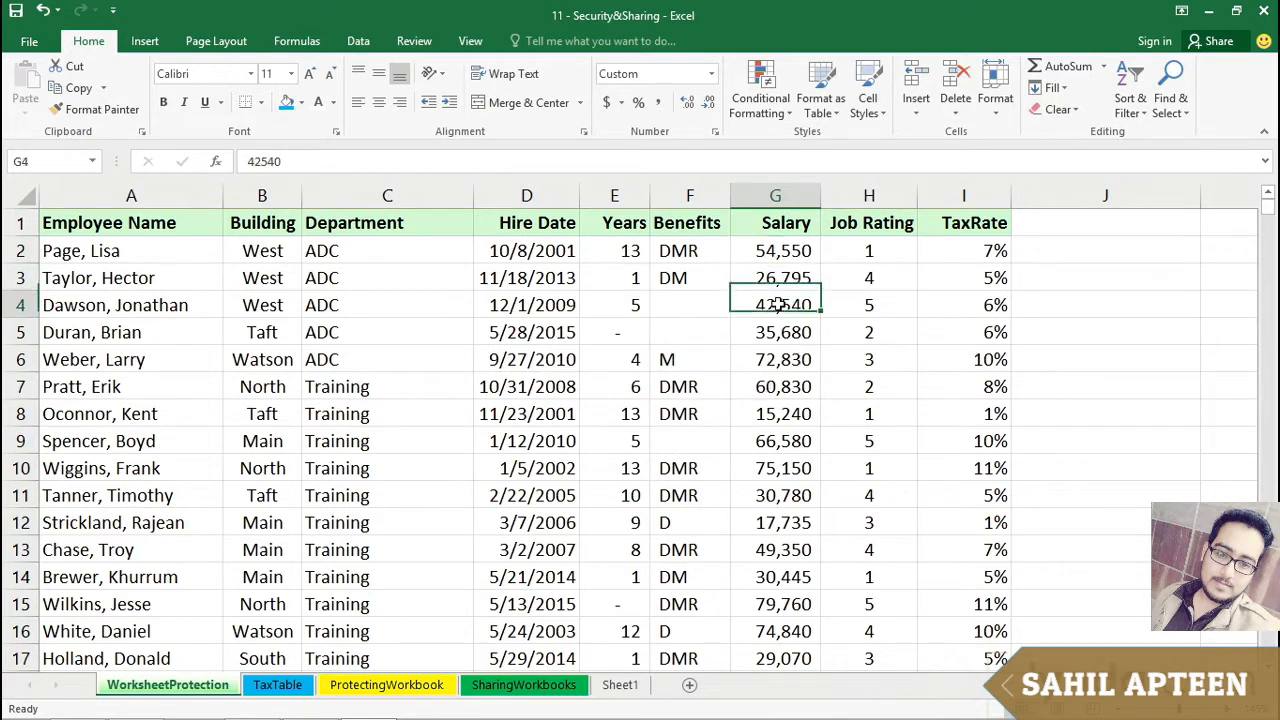
left_click(766, 250)
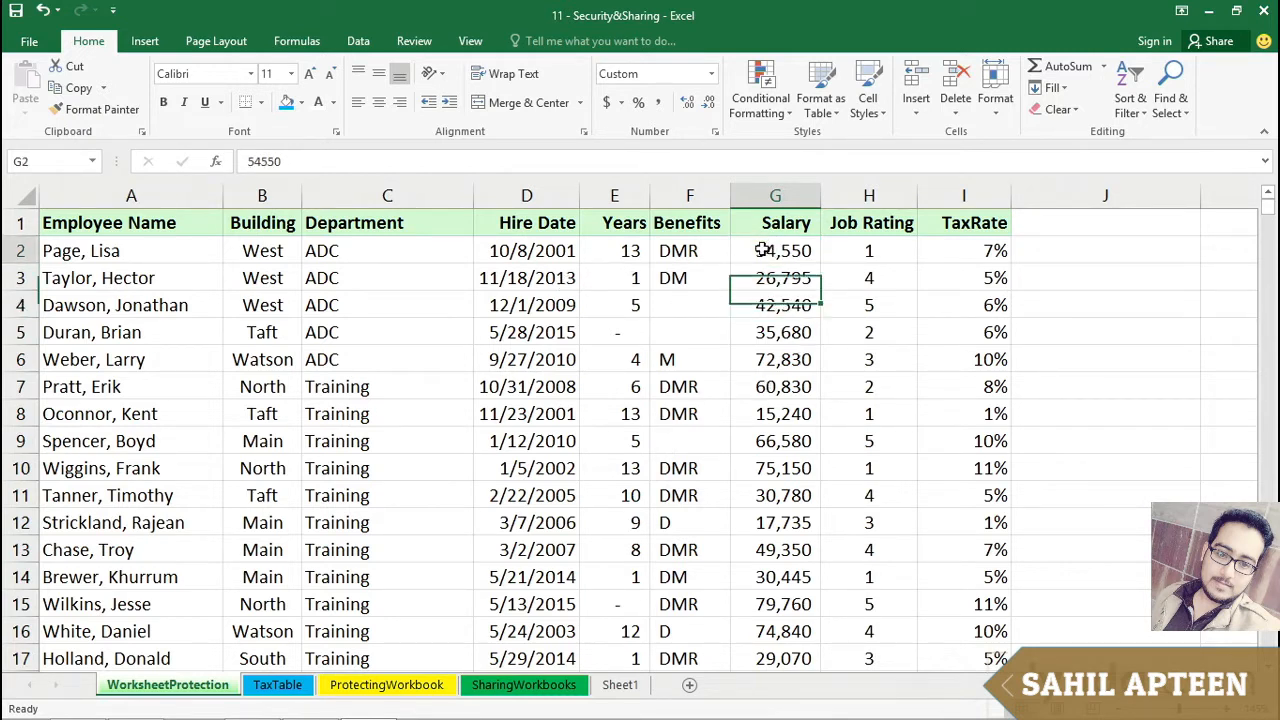
left_click(531, 359)
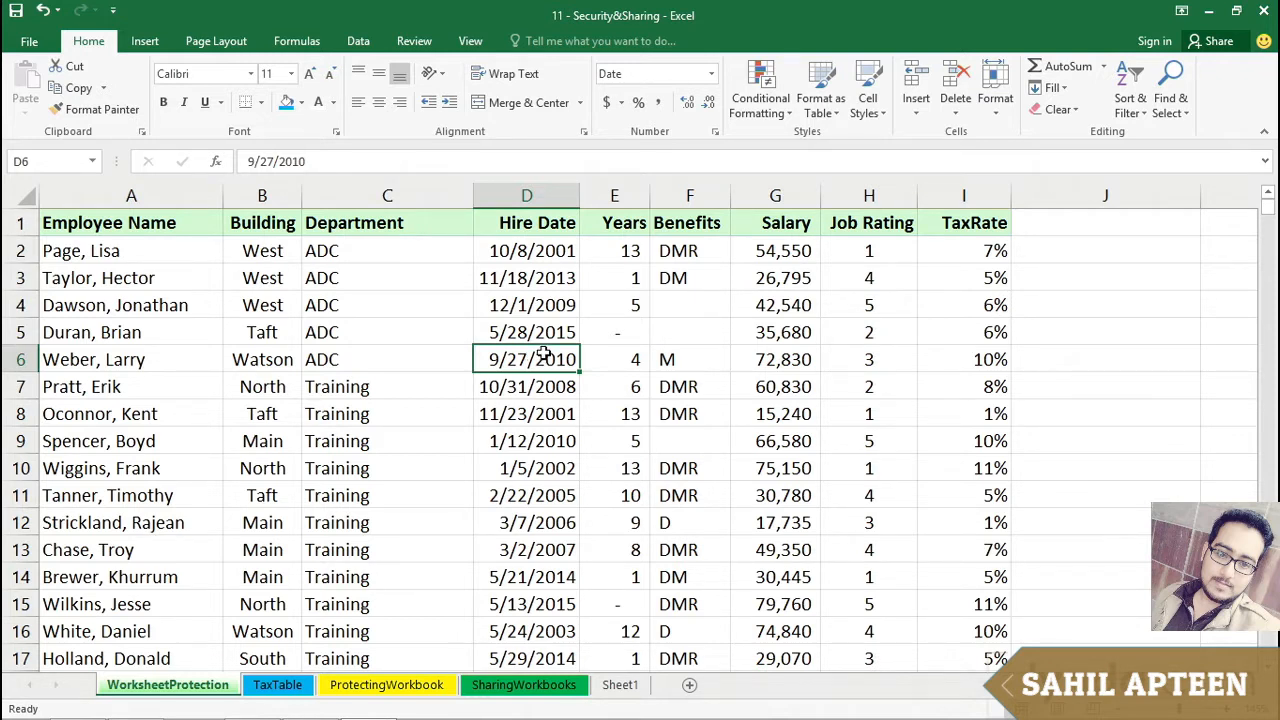
left_click(403, 302)
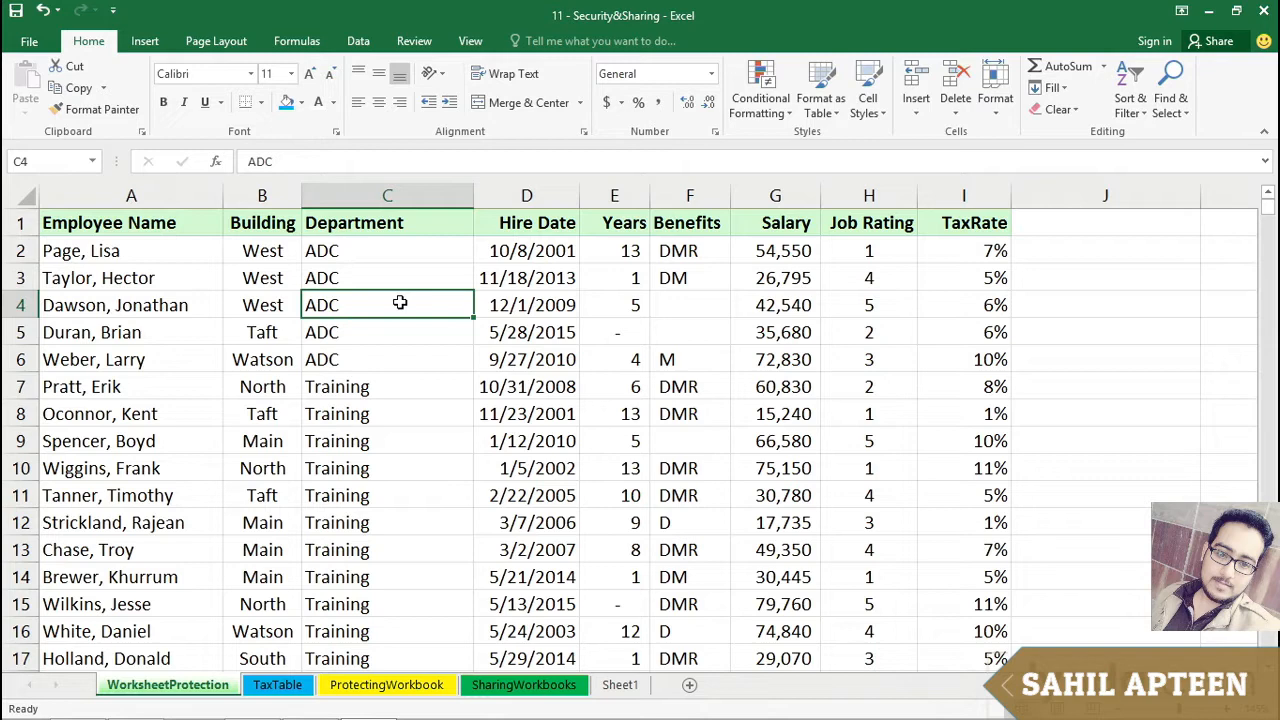
Step: Open the protection settings of cell C4 and close them without changes
key("ctrl+1")
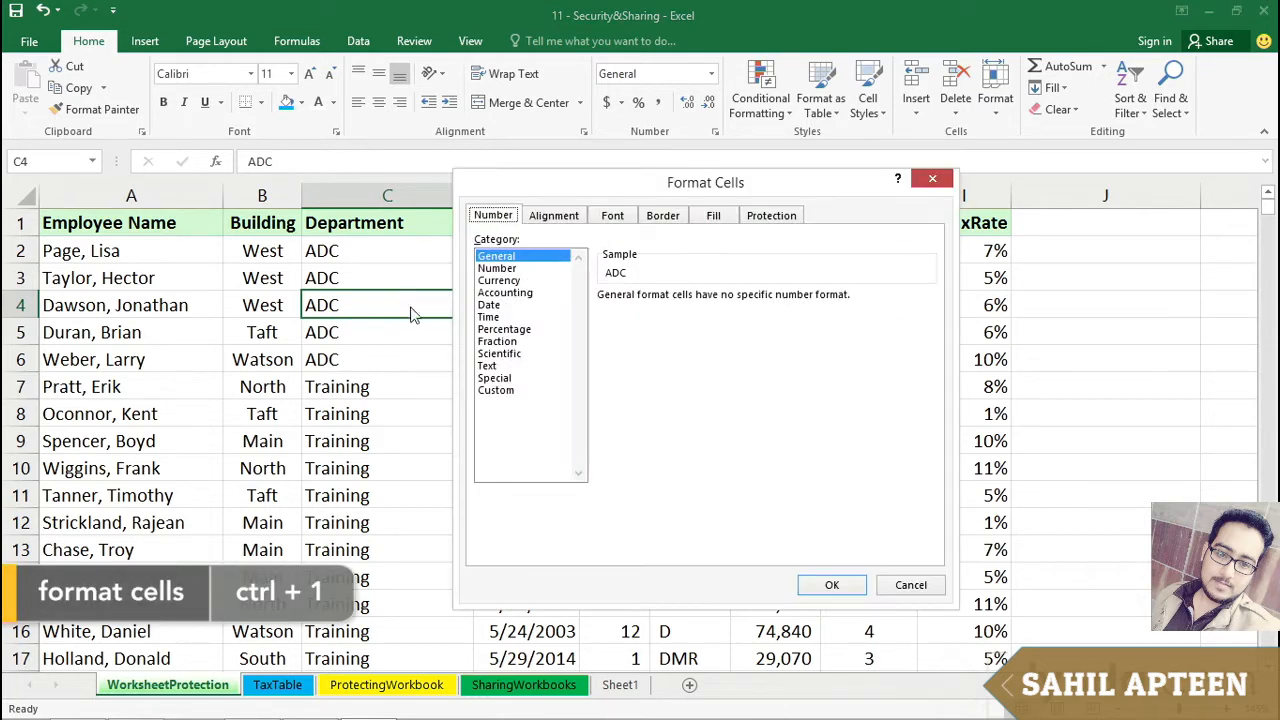
left_click(771, 216)
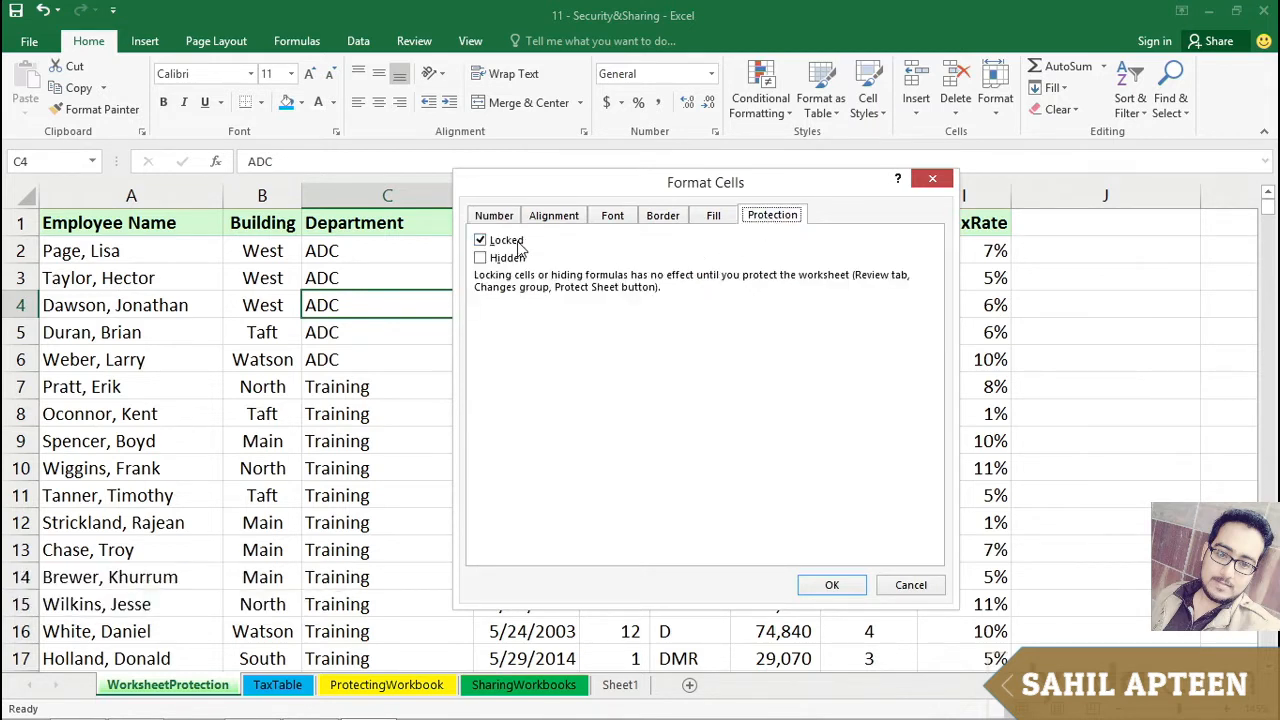
left_click(898, 584)
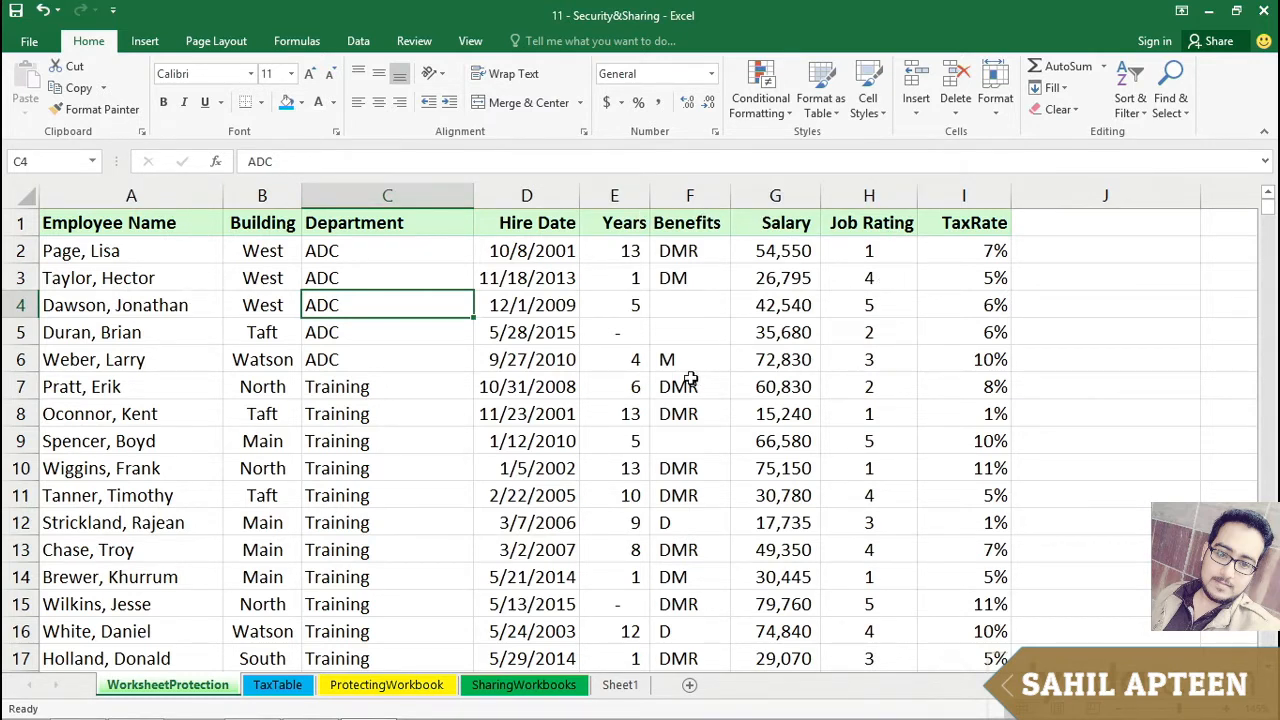
Step: Select the Years, Salary and Job Rating columns in turn
left_click(616, 196)
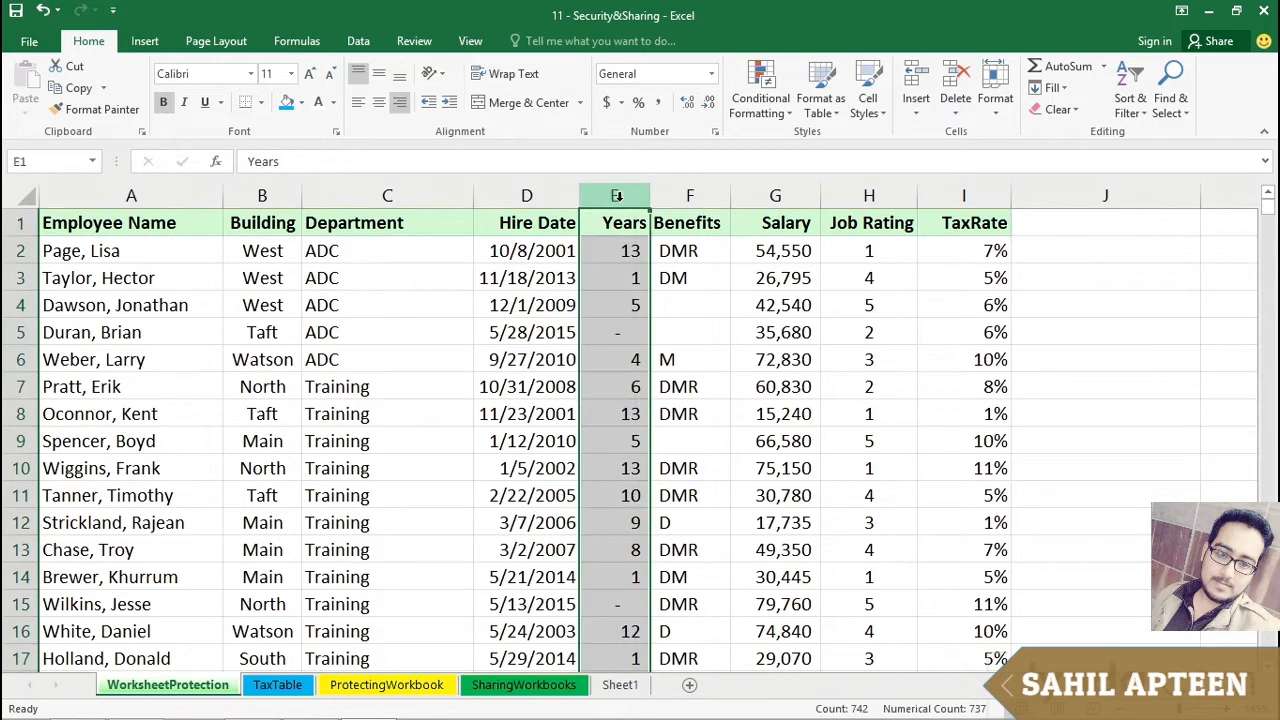
left_click(781, 196)
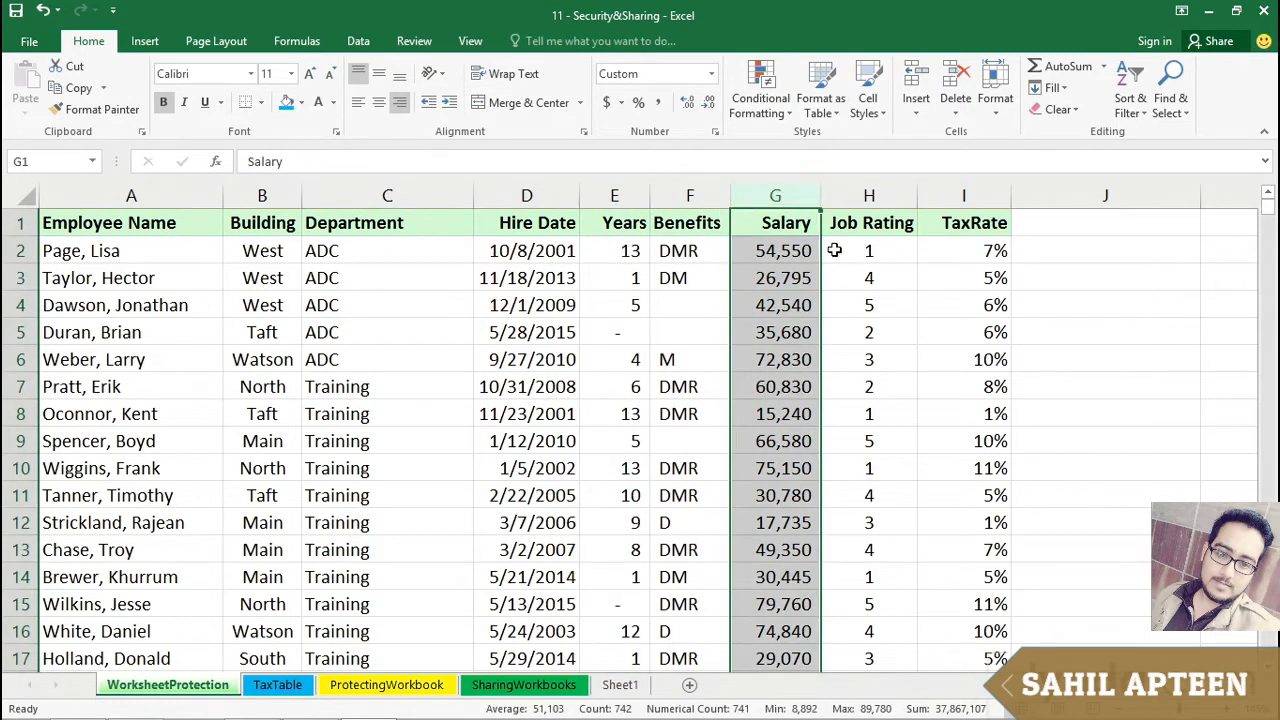
left_click(881, 196)
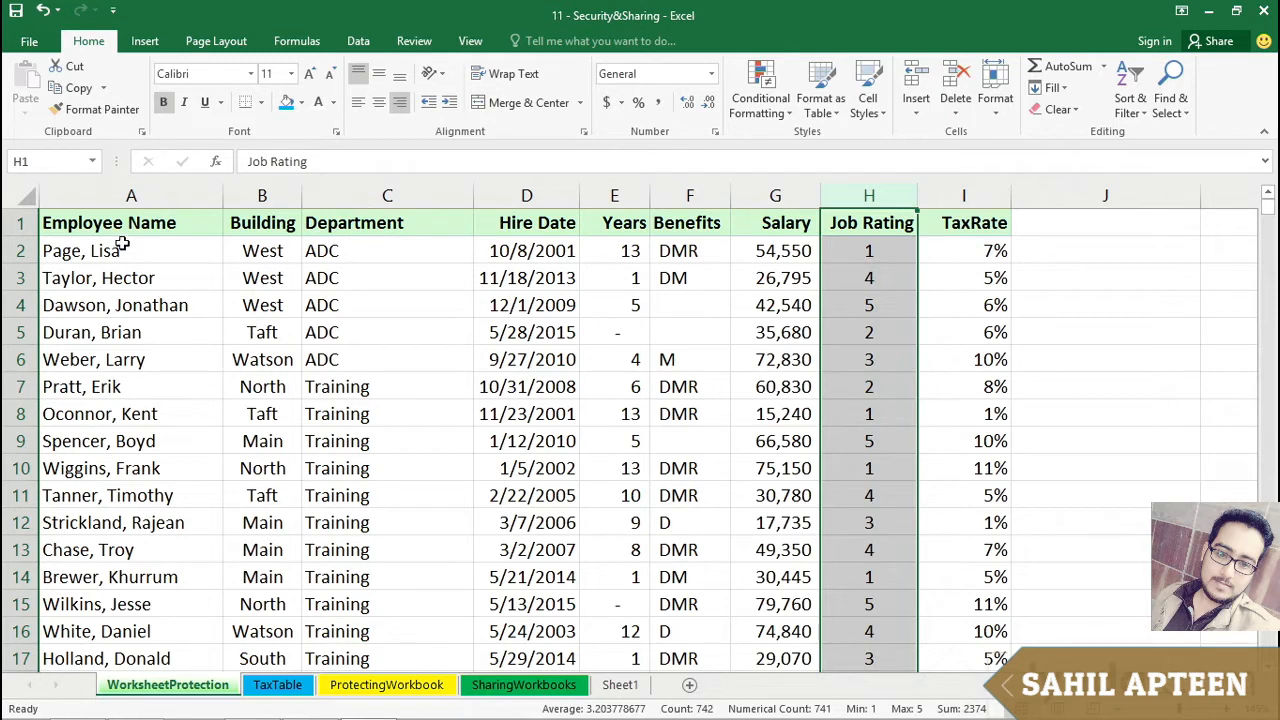
Step: Select the whole worksheet and unlock all its cells in the cell protection settings
left_click(22, 195)
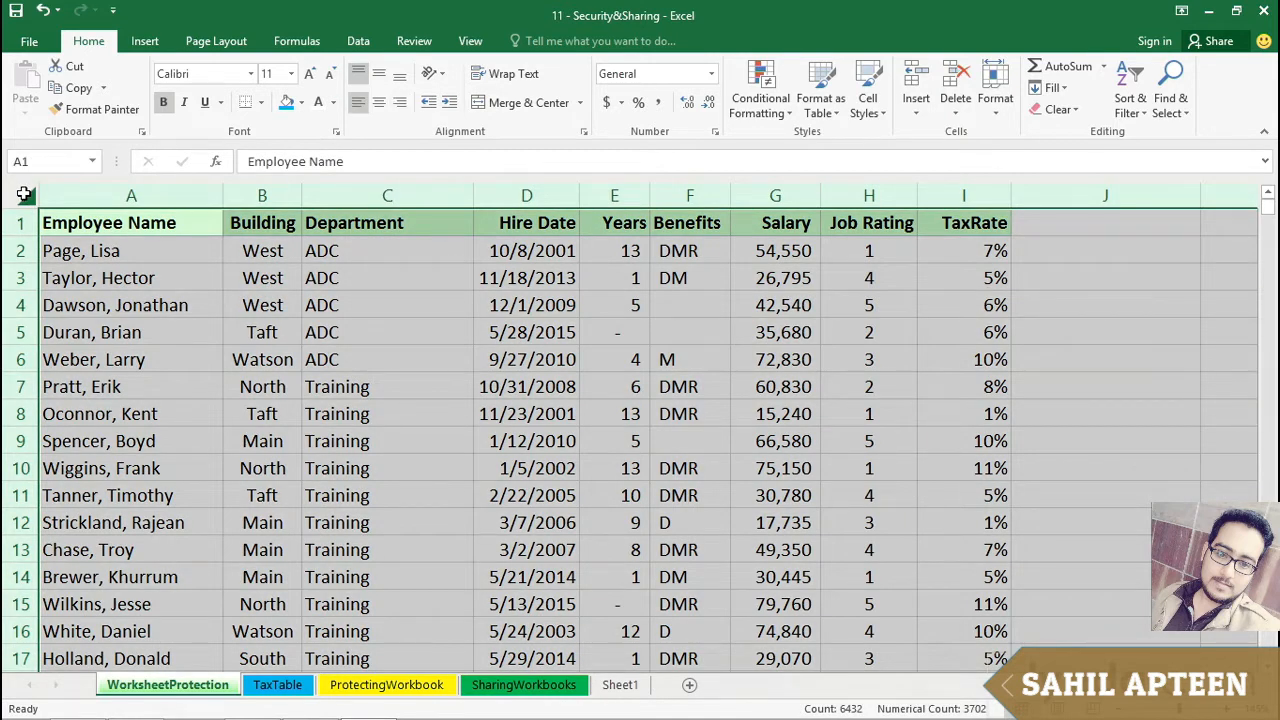
key("ctrl+1")
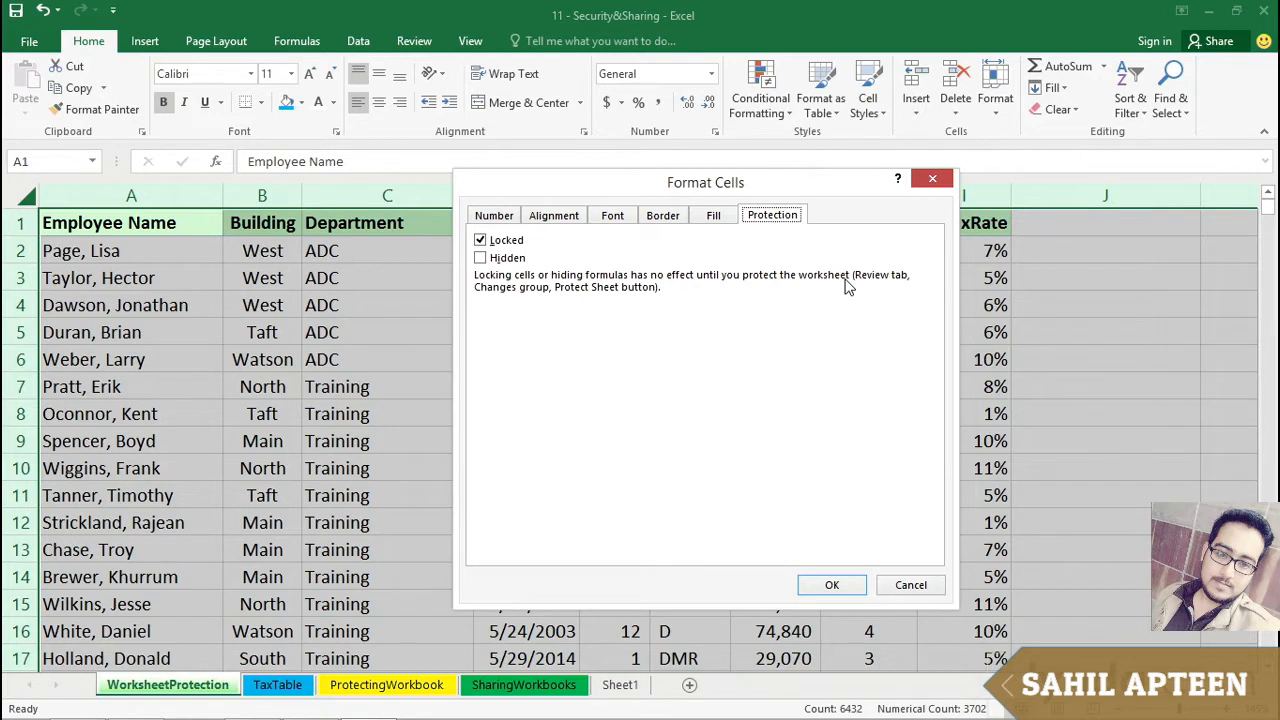
left_click(481, 241)
left_click(836, 585)
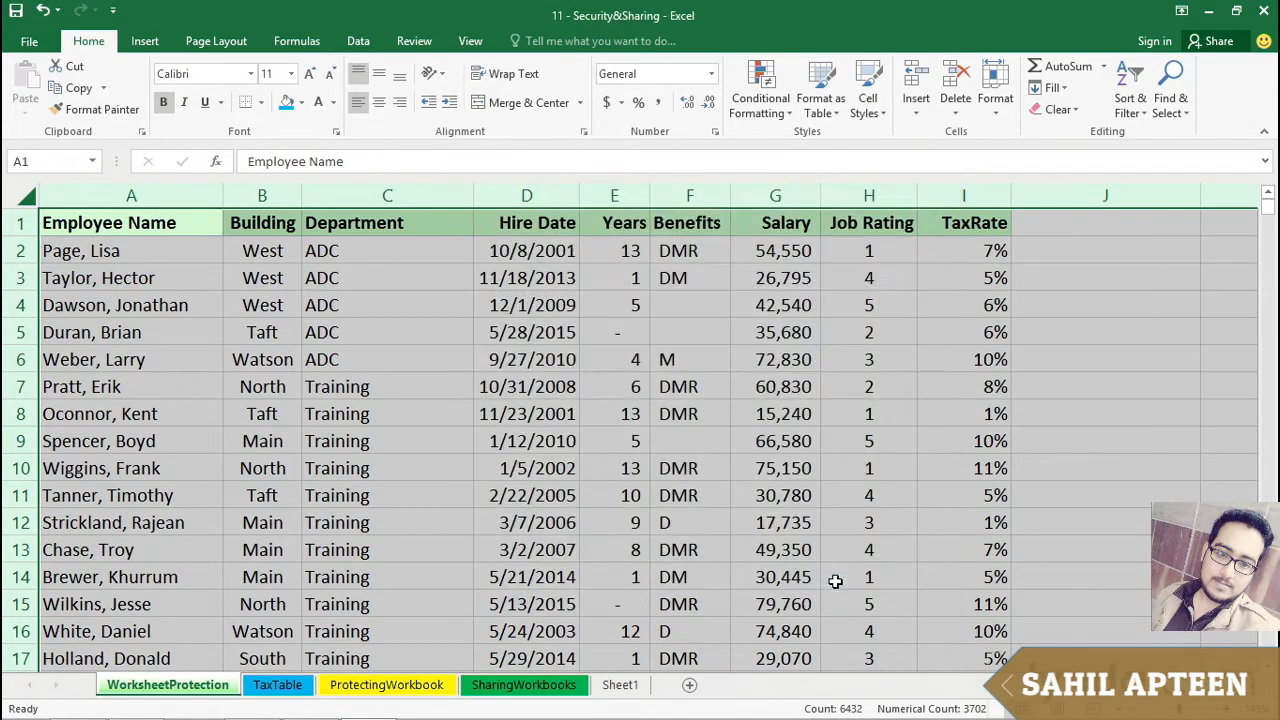
left_click(388, 277)
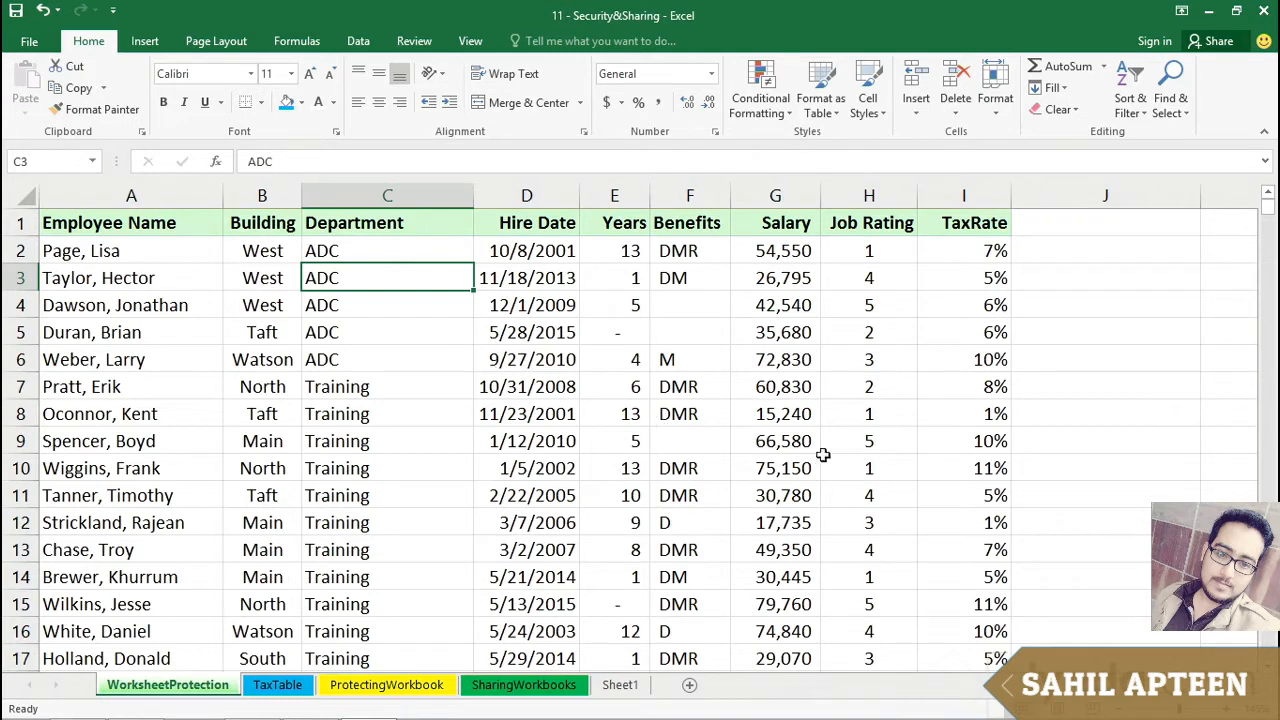
Step: Examine the Salary, Hire Date and Years cells, including the formula behind the Years values
left_click(761, 193)
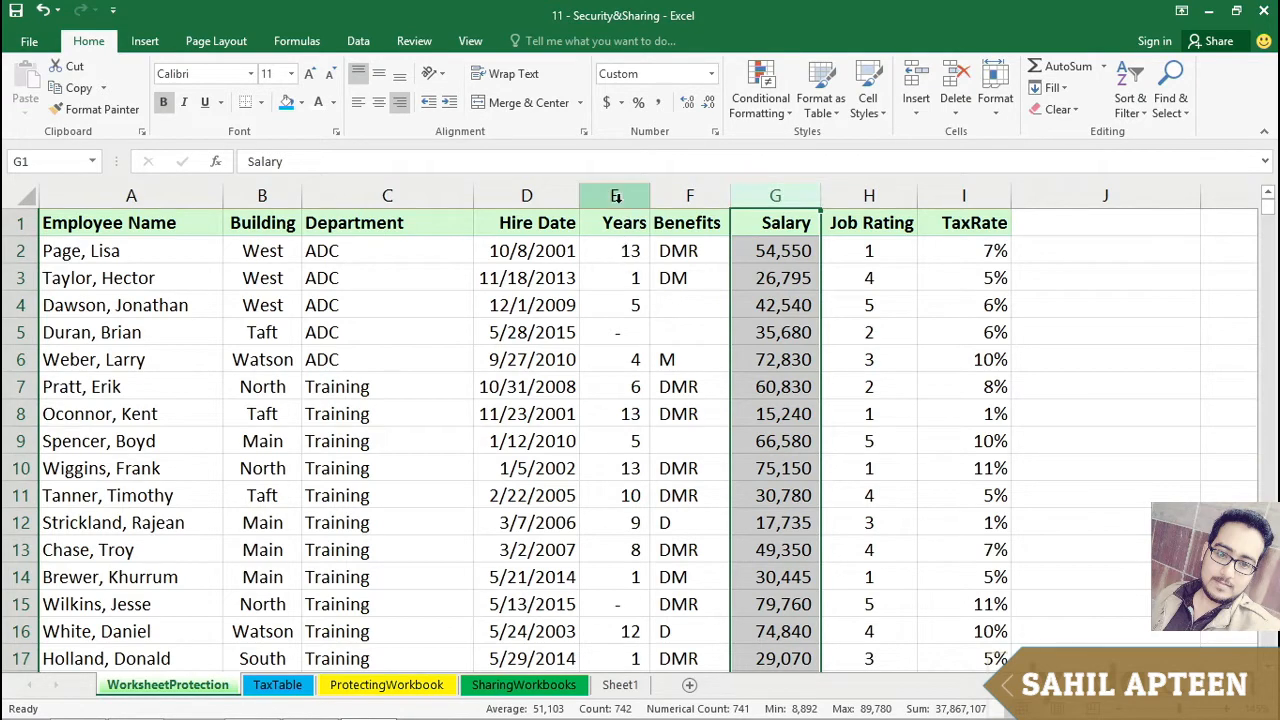
left_click(519, 250)
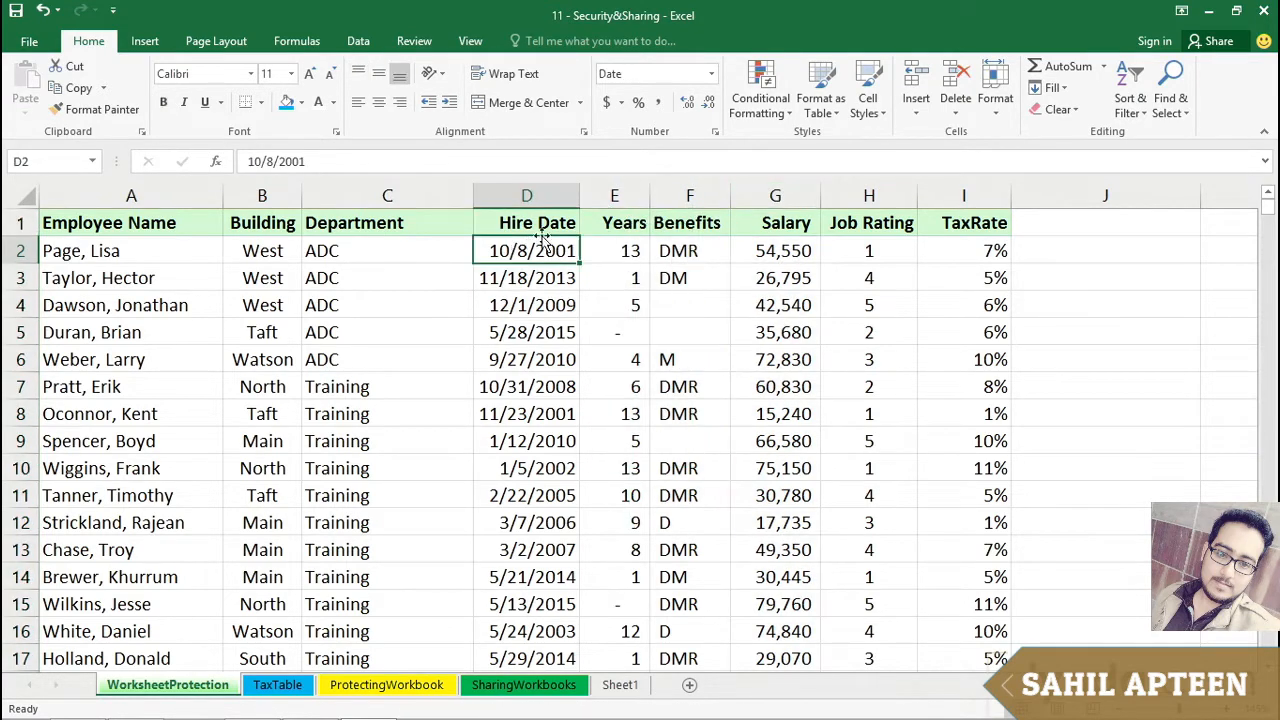
left_click(605, 249)
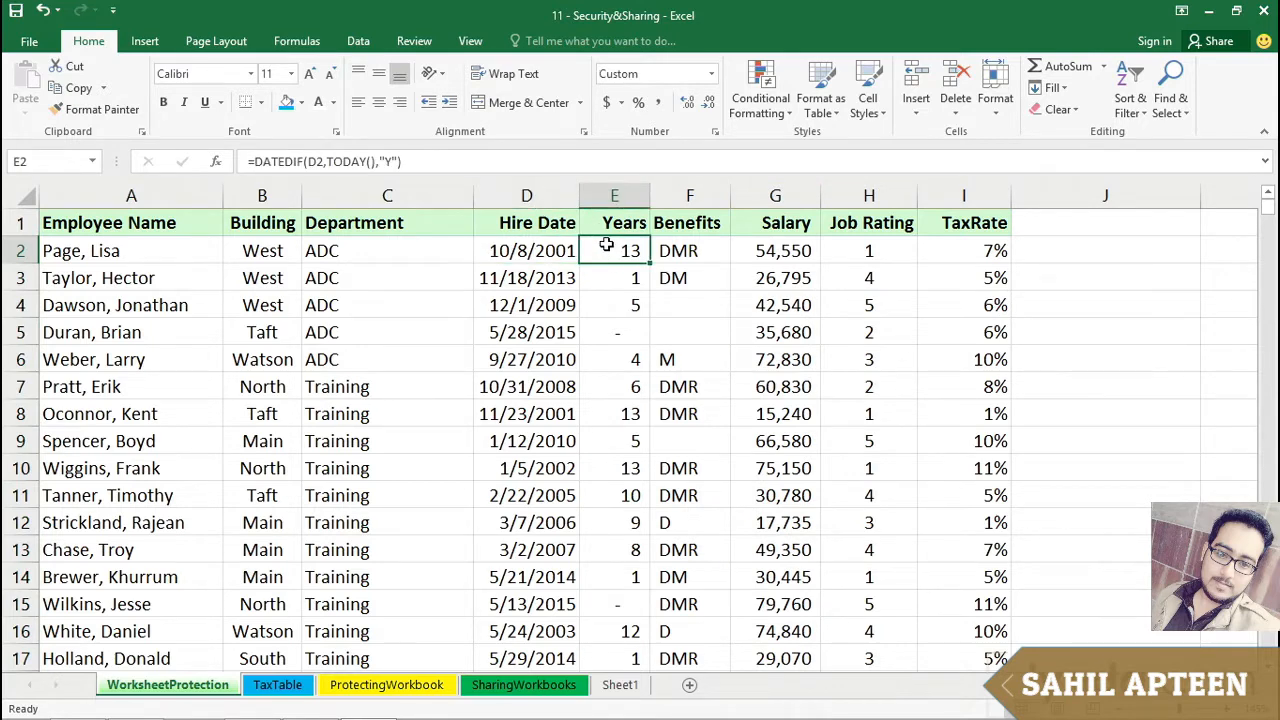
double_click(606, 248)
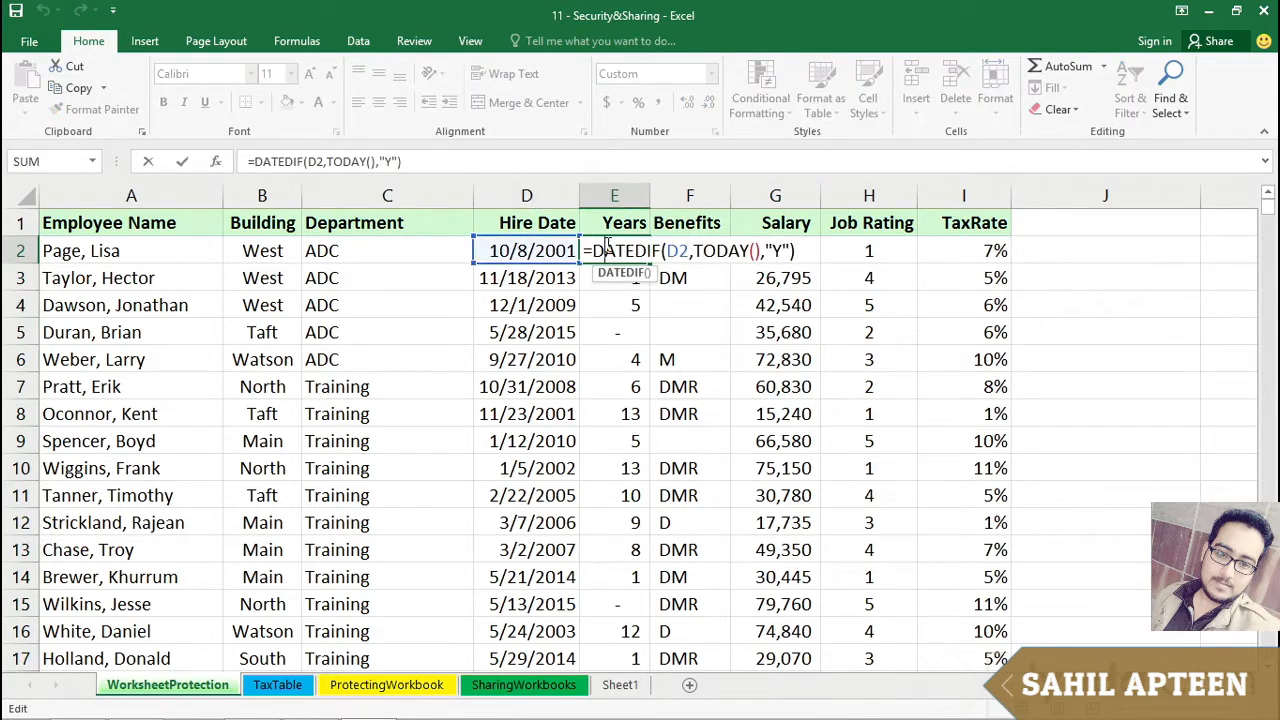
key("Escape")
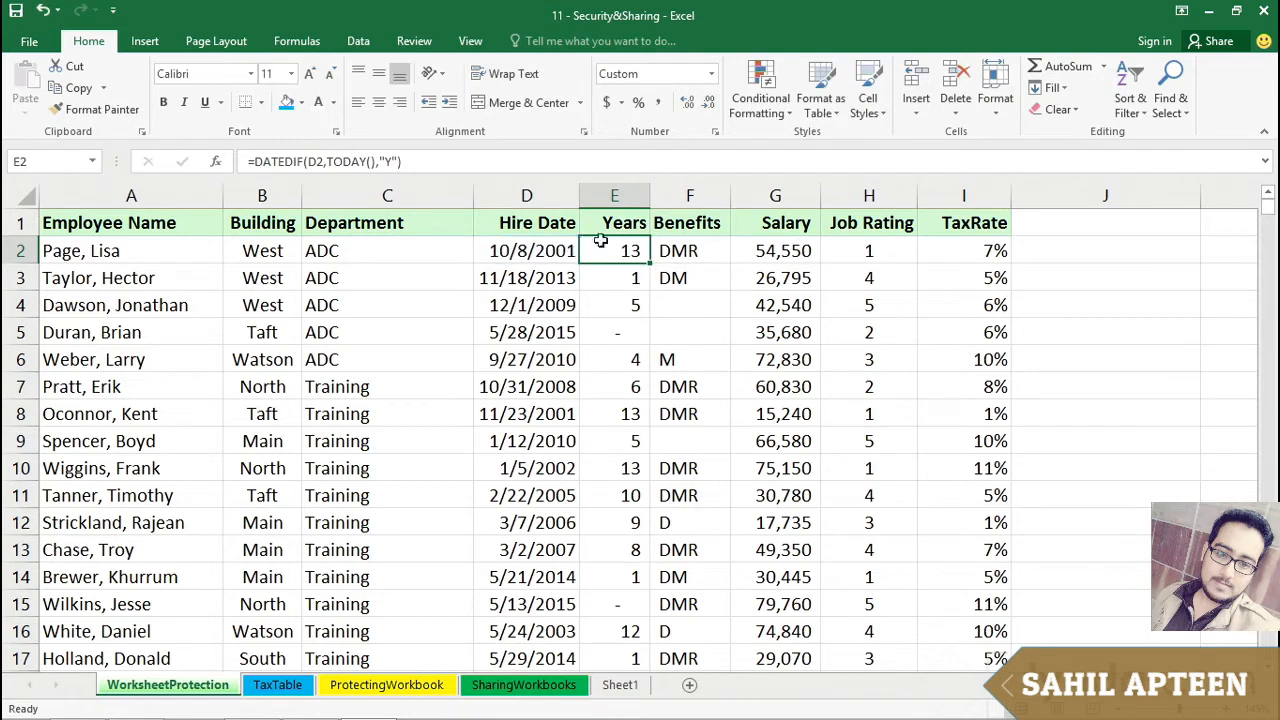
left_click(628, 280)
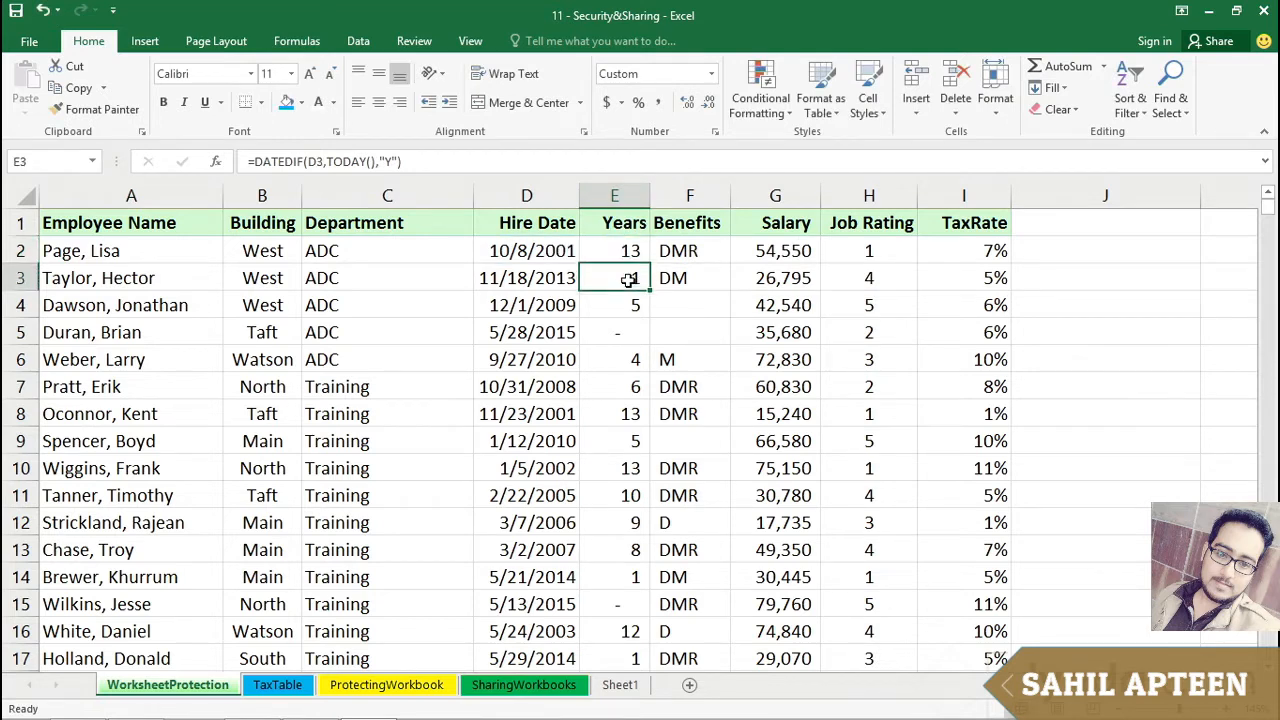
left_click(626, 305)
Step: Select the Years and Salary columns together and set their cells to Locked in the cell protection settings
left_click(617, 193)
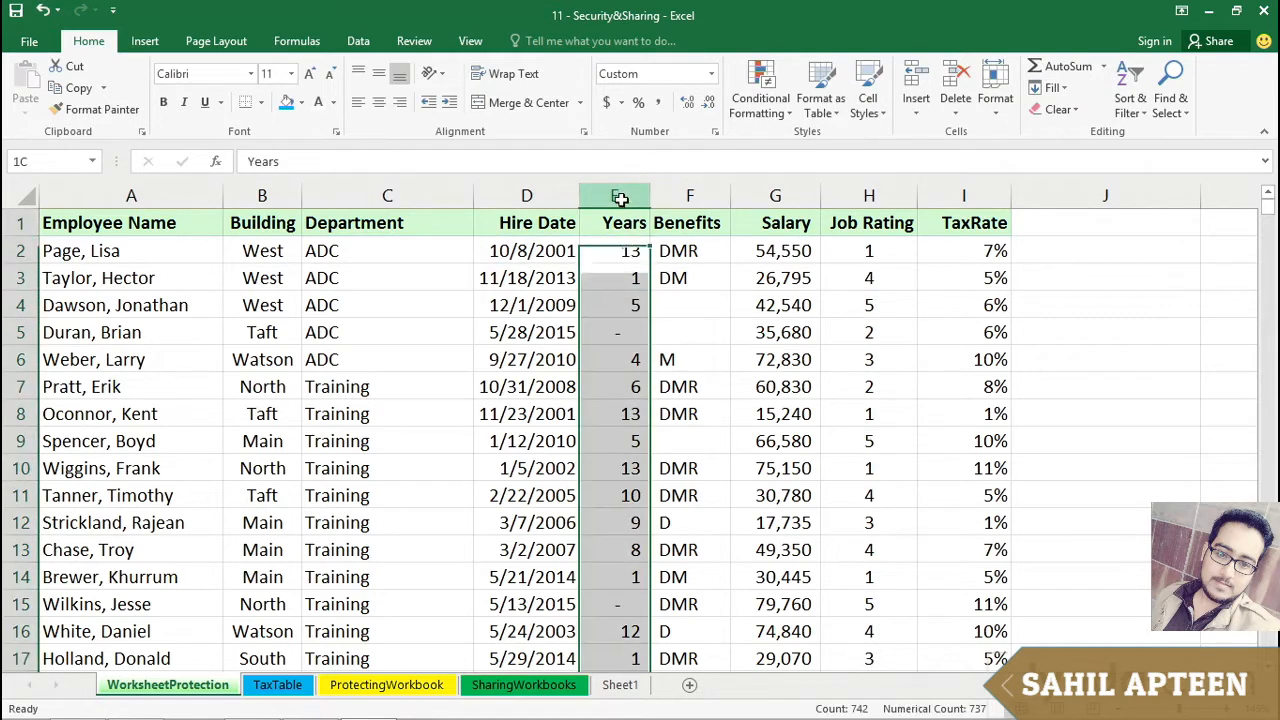
left_click(777, 194)
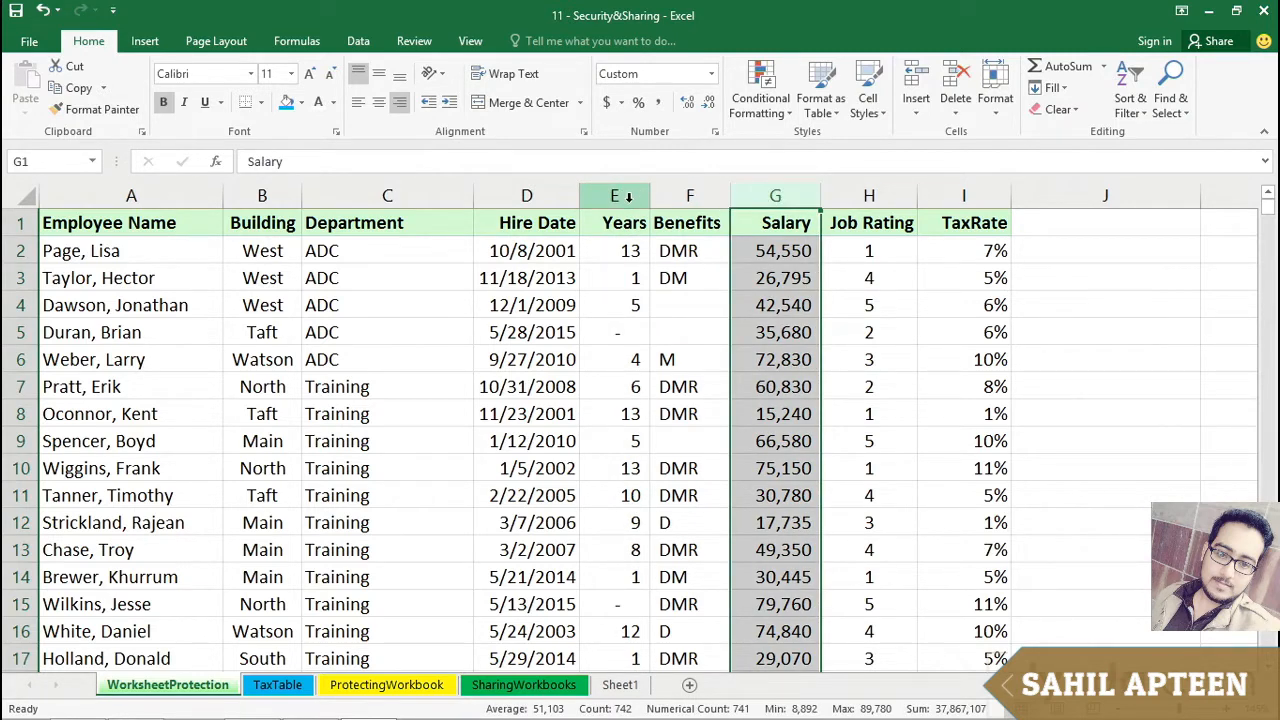
left_click(627, 196, "ctrl")
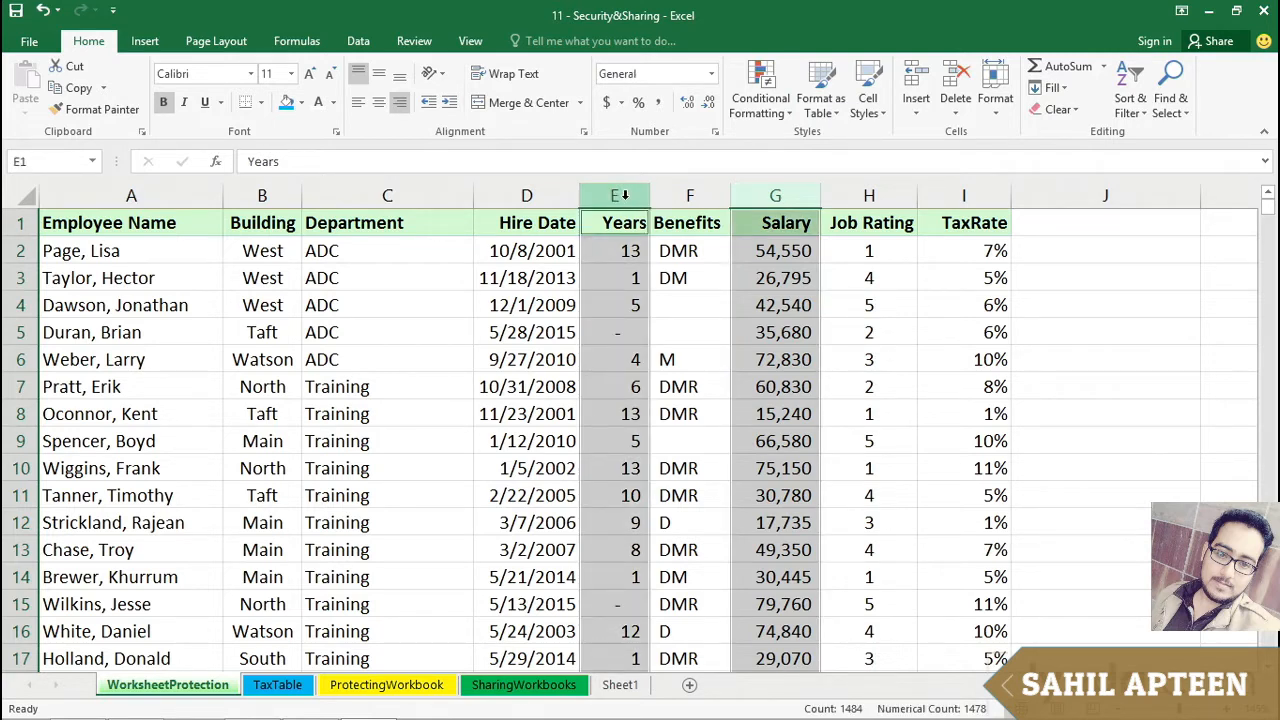
right_click(627, 198)
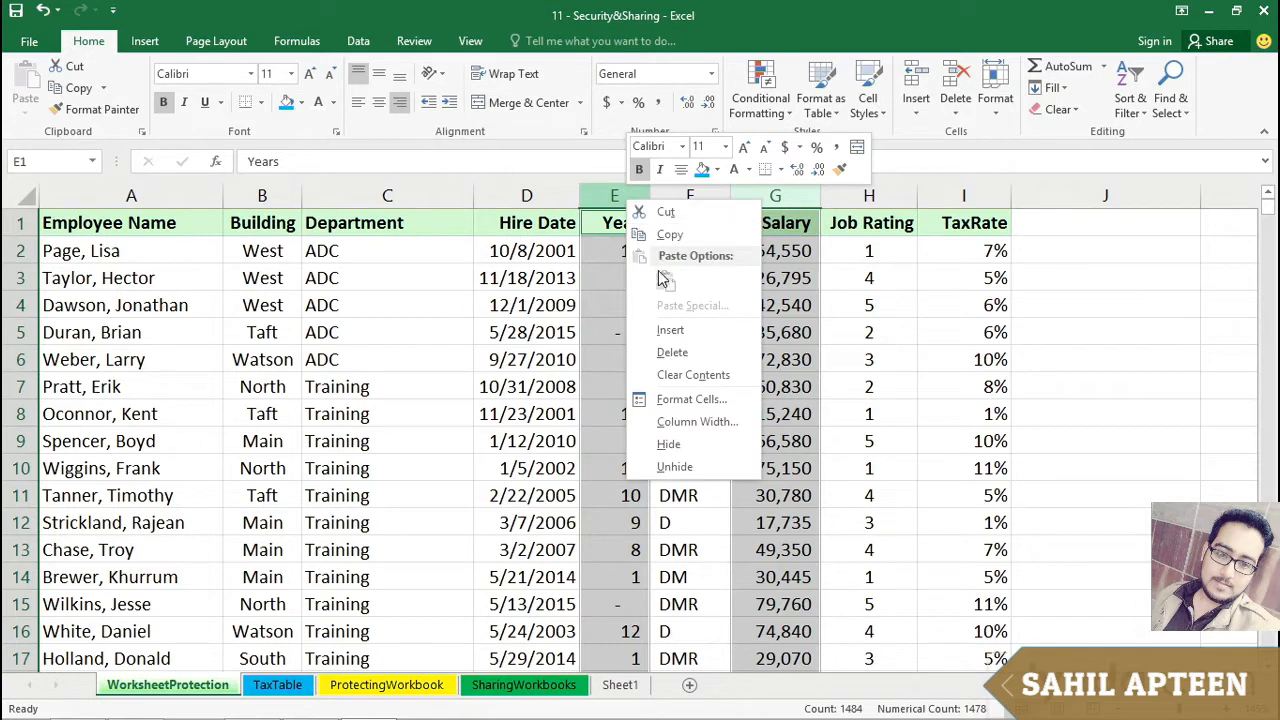
left_click(672, 399)
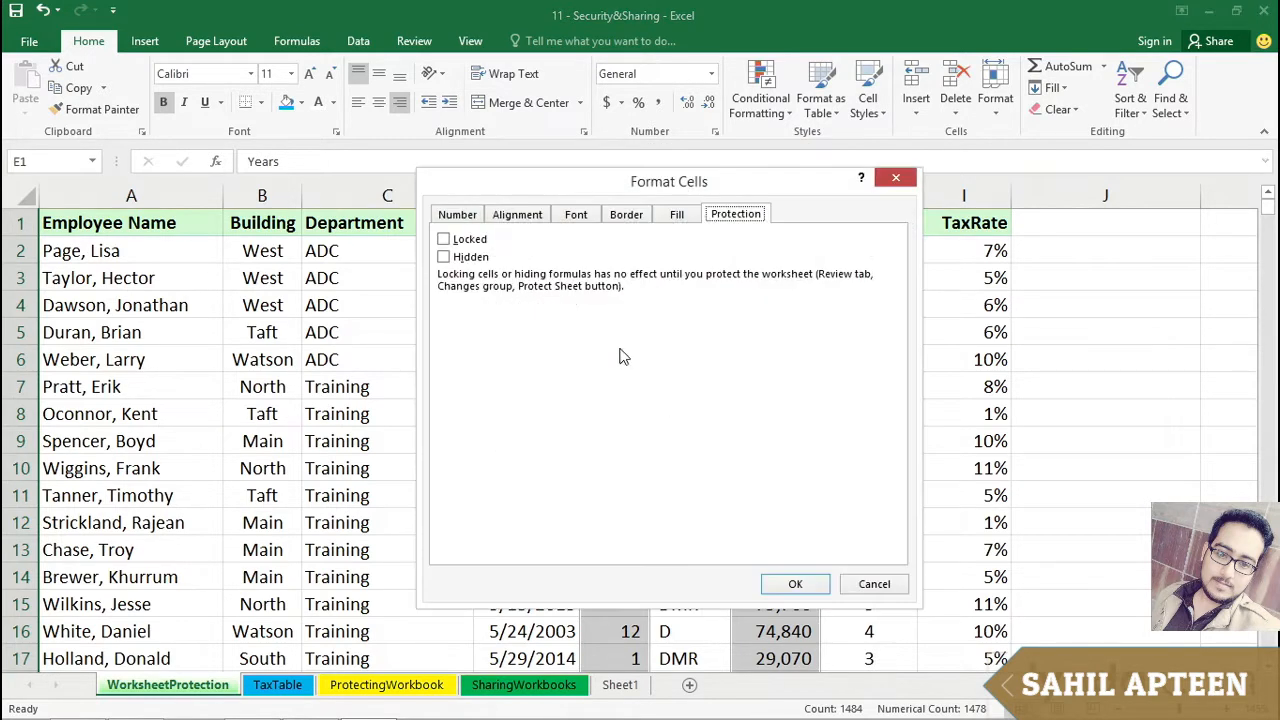
left_click(445, 240)
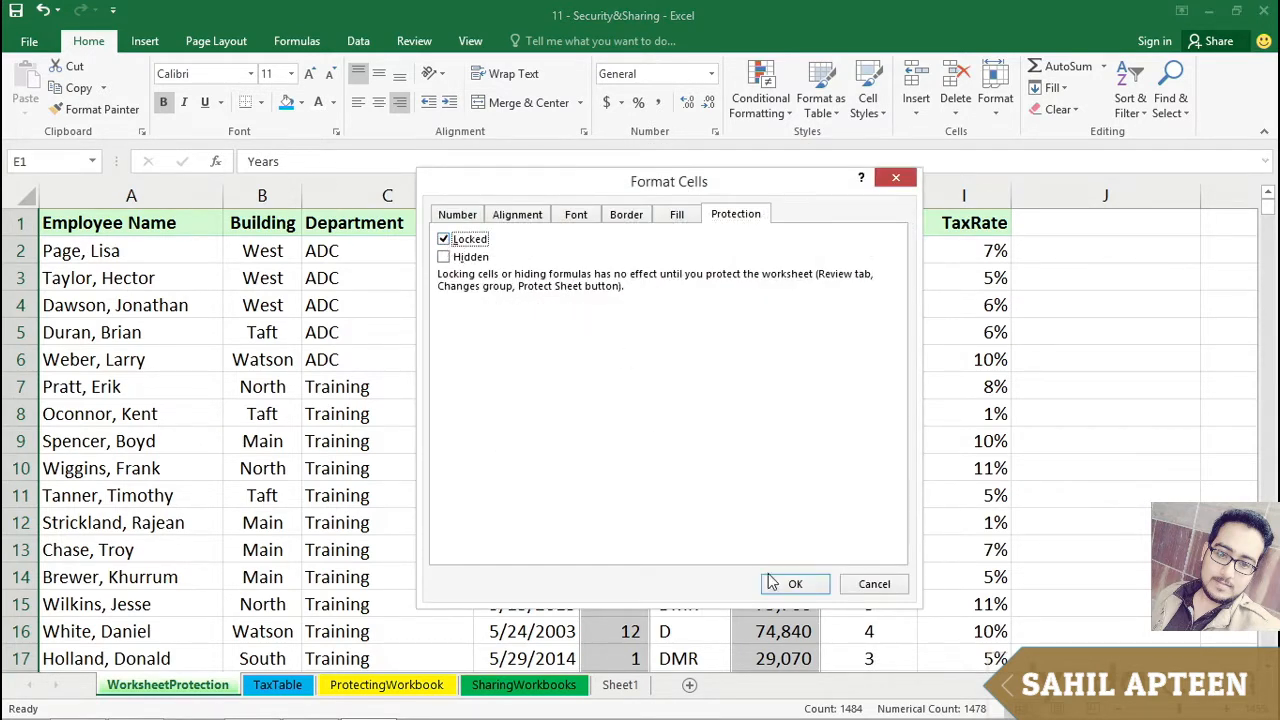
left_click(797, 584)
Step: Hide the Job Rating column
left_click(866, 406)
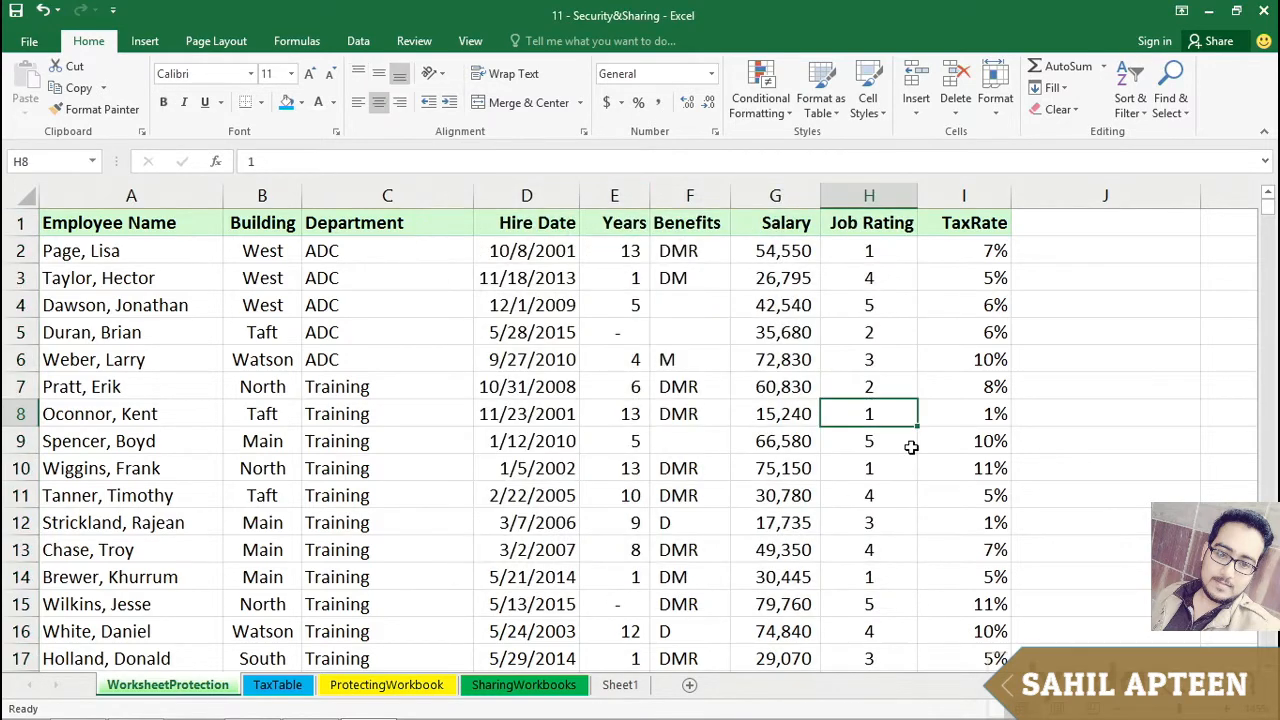
right_click(866, 200)
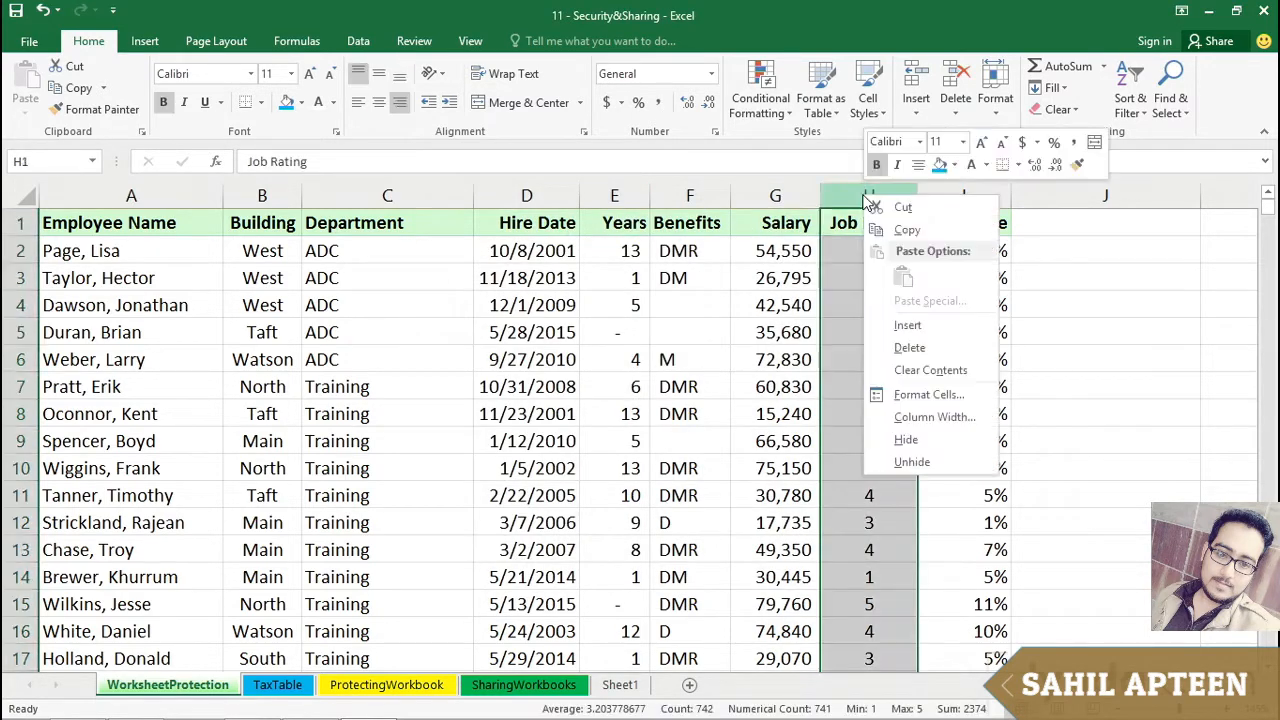
left_click(893, 437)
Step: Protect the worksheet with a password, keeping locked and unlocked cell selection allowed, and re-enter the password to confirm
left_click(177, 222)
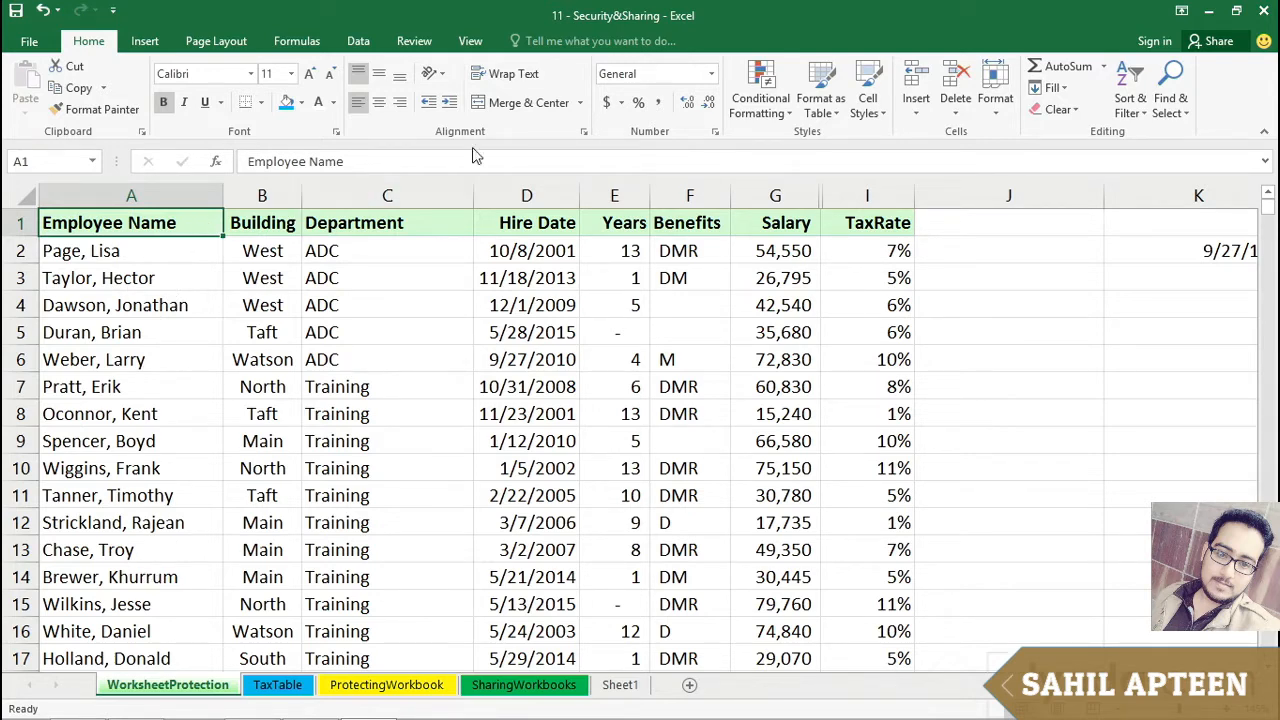
left_click(420, 48)
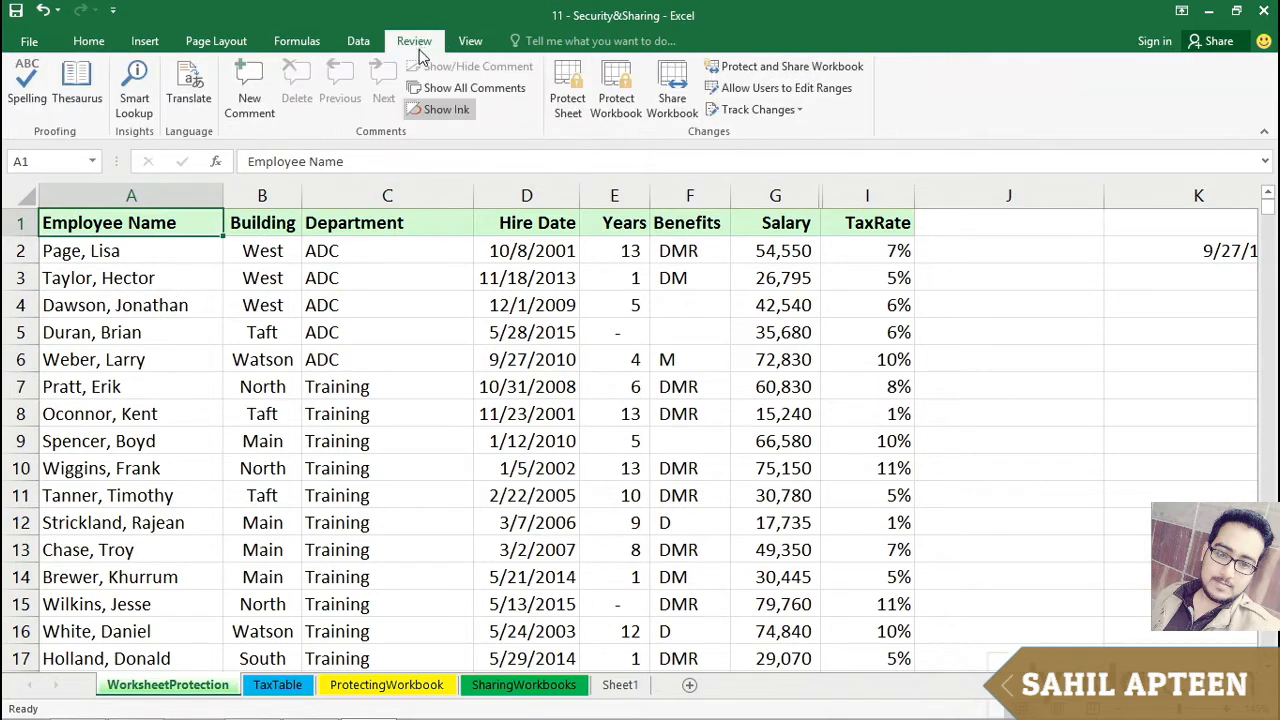
left_click(567, 80)
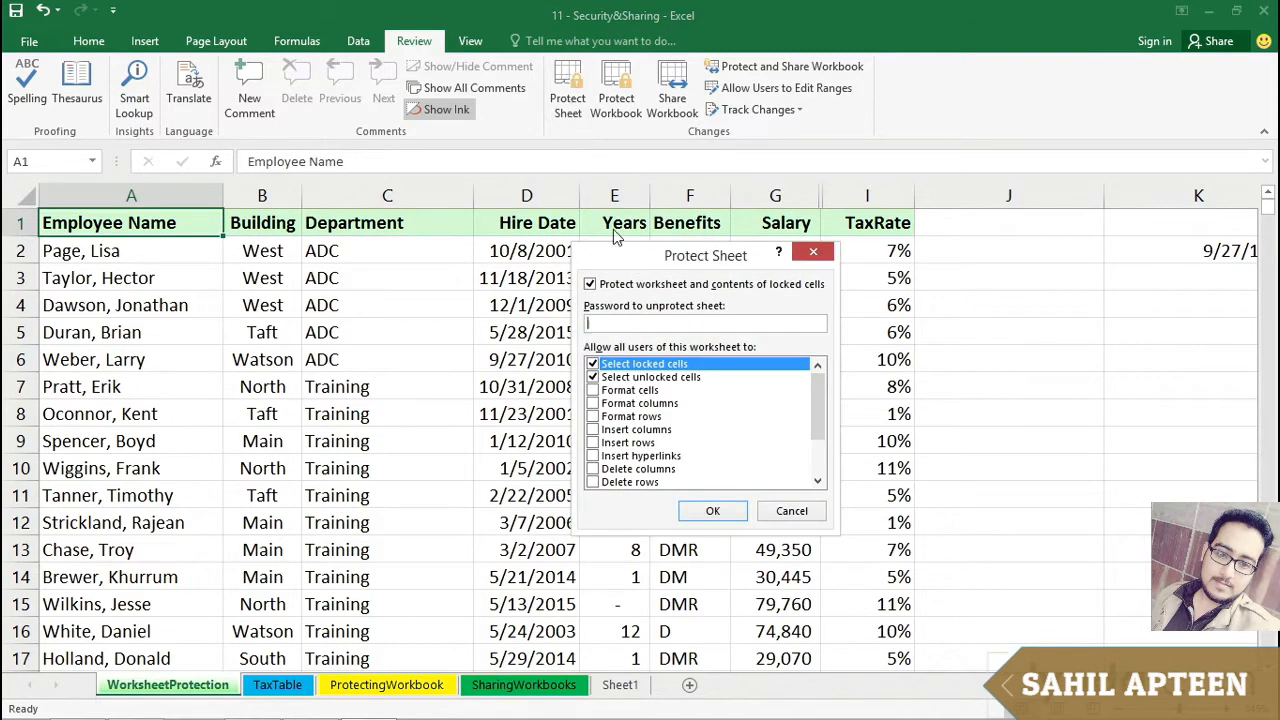
left_click_drag(630, 262, 720, 288)
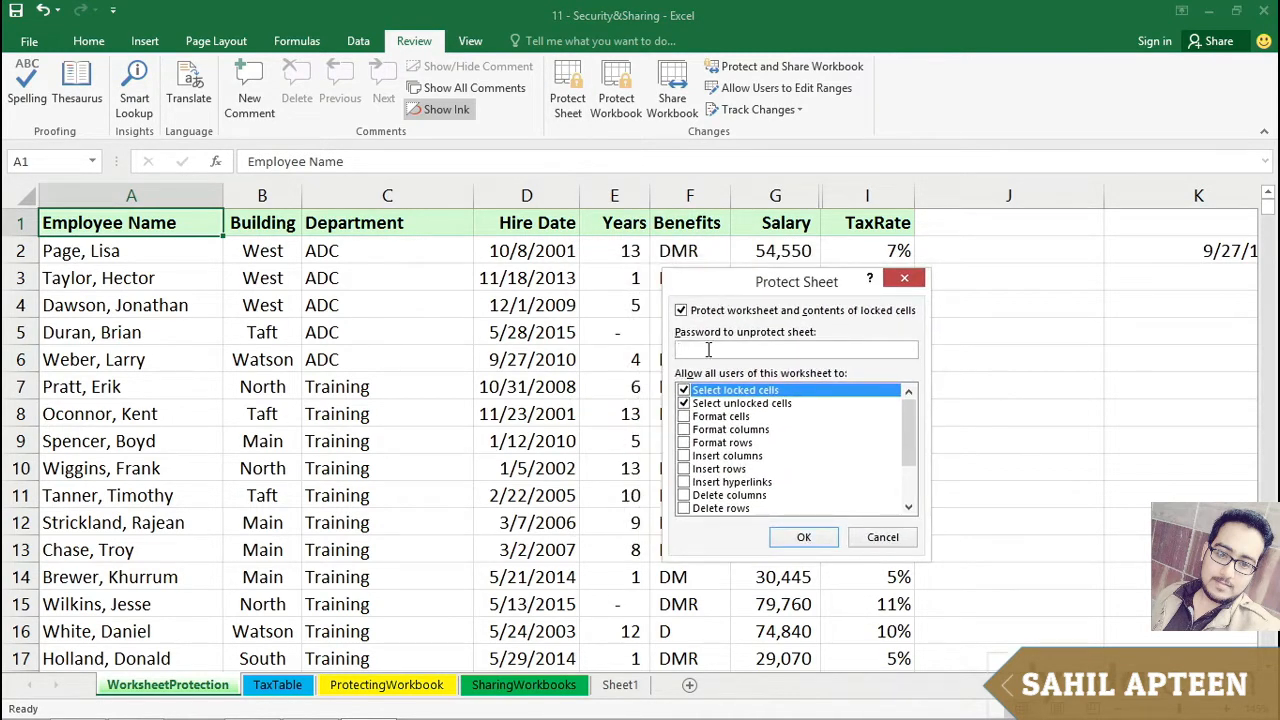
mouse_move(912, 432)
left_mouse_down()
mouse_move(915, 483)
mouse_move(911, 420)
left_mouse_up()
left_click(802, 539)
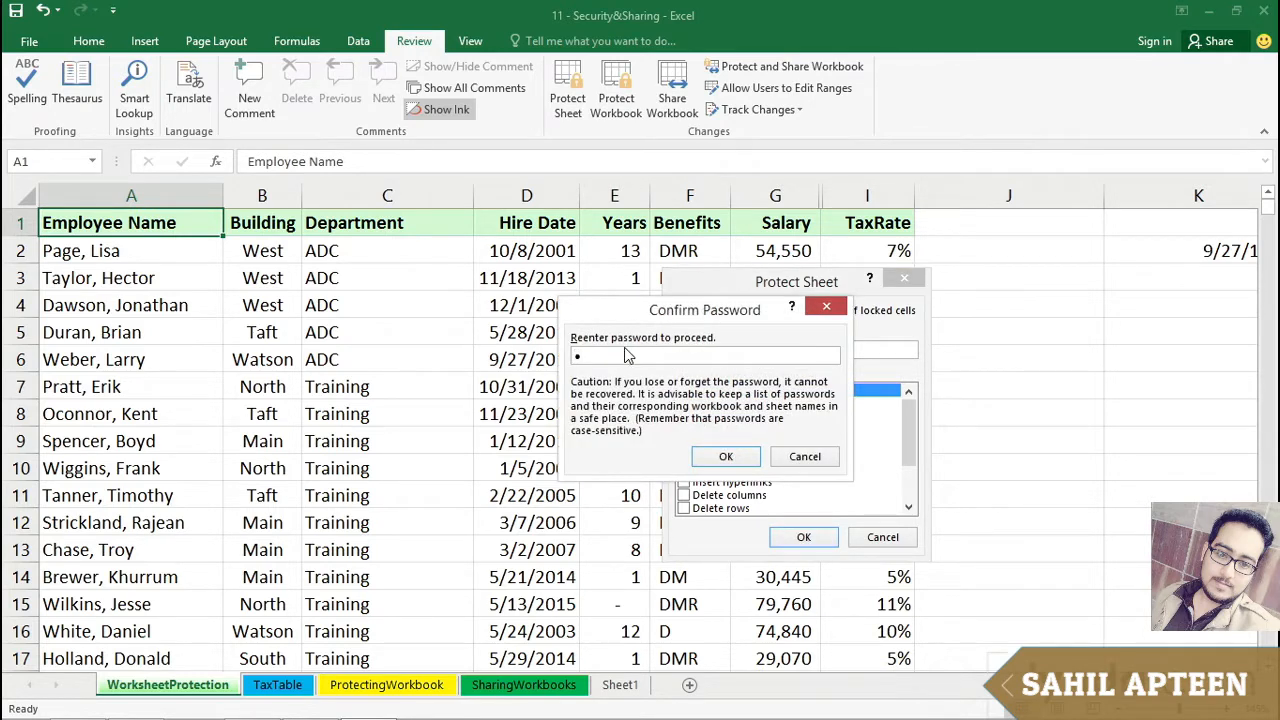
type("••")
left_click(727, 457)
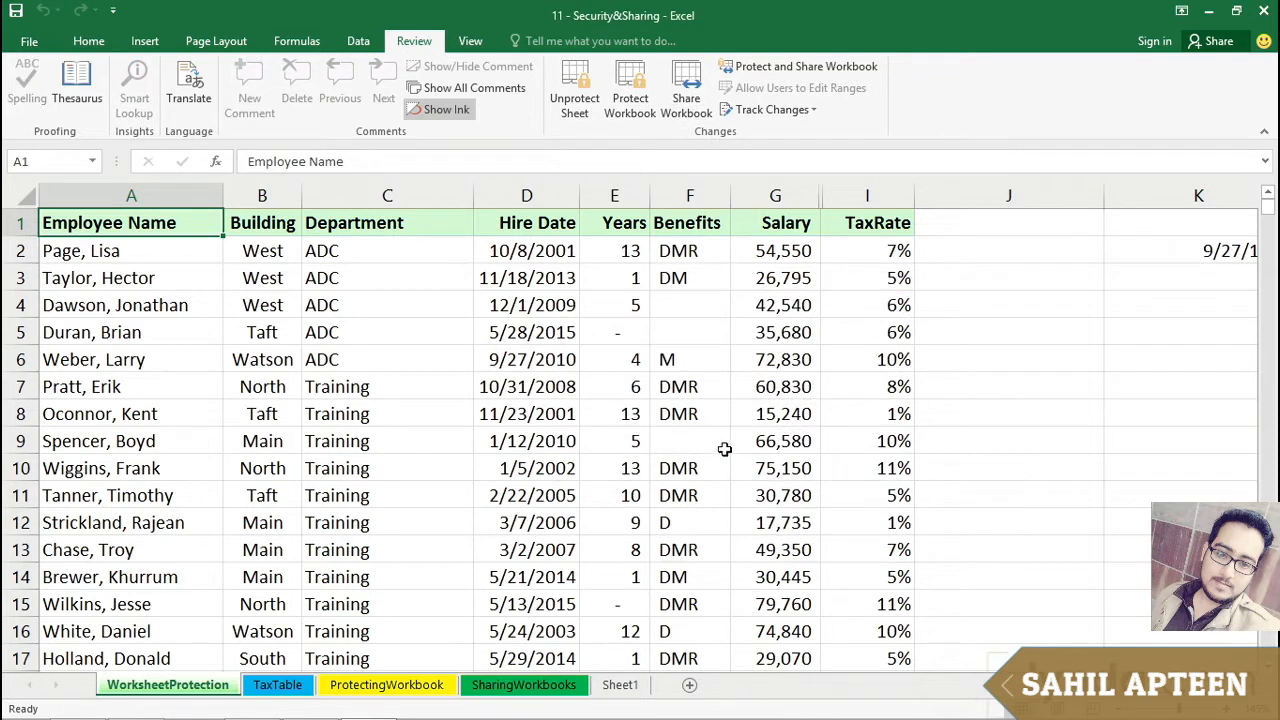
Step: Test the protected sheet by selecting various cells across the columns and switching between ribbon tabs
left_click(546, 463)
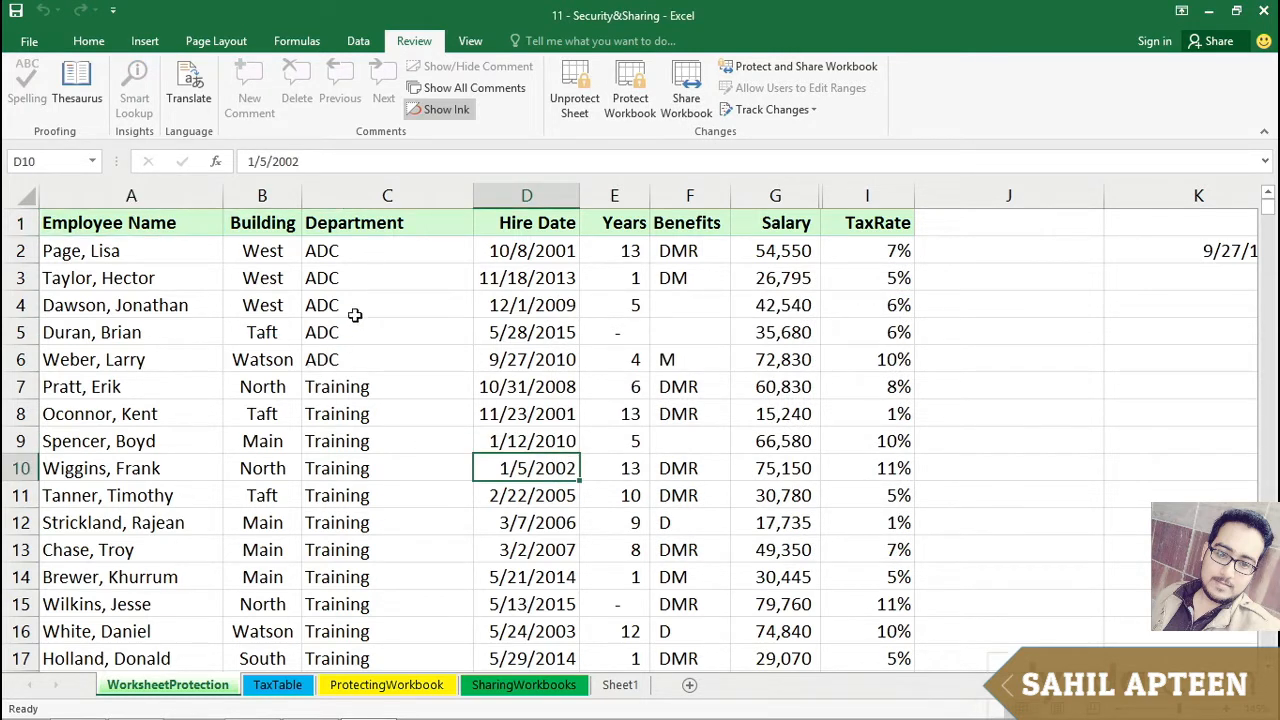
left_click(89, 41)
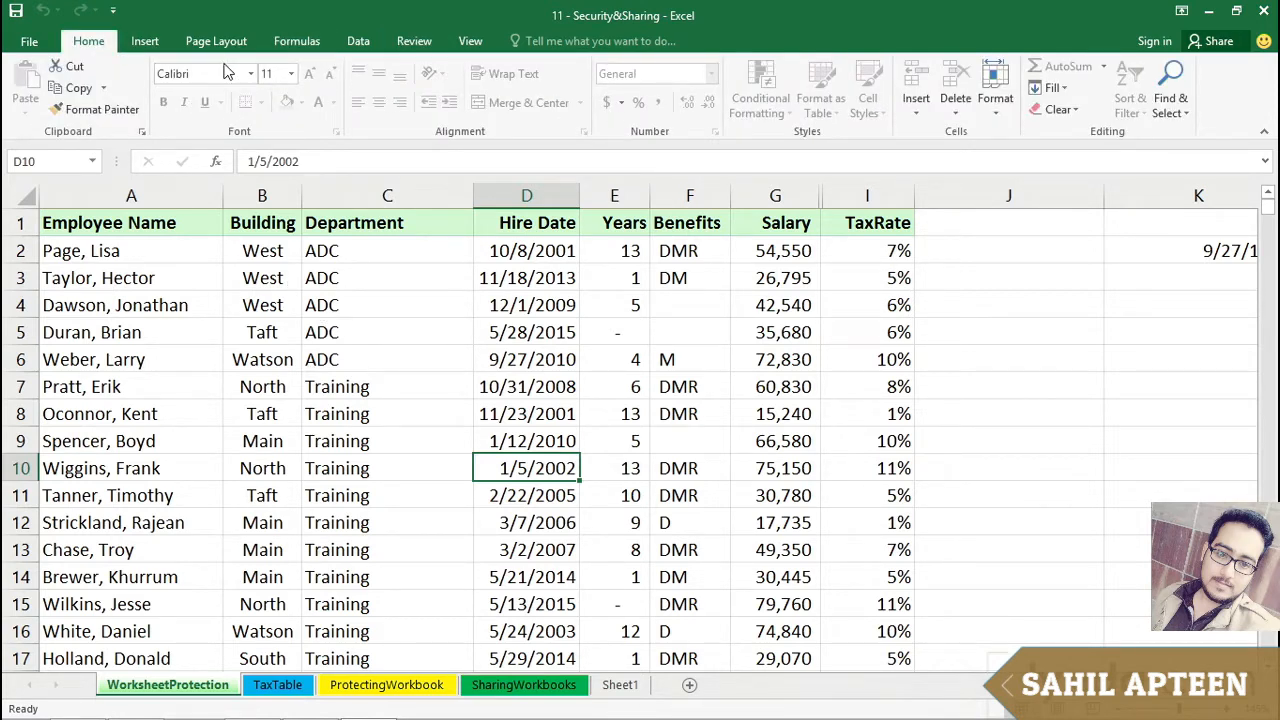
left_click(147, 42)
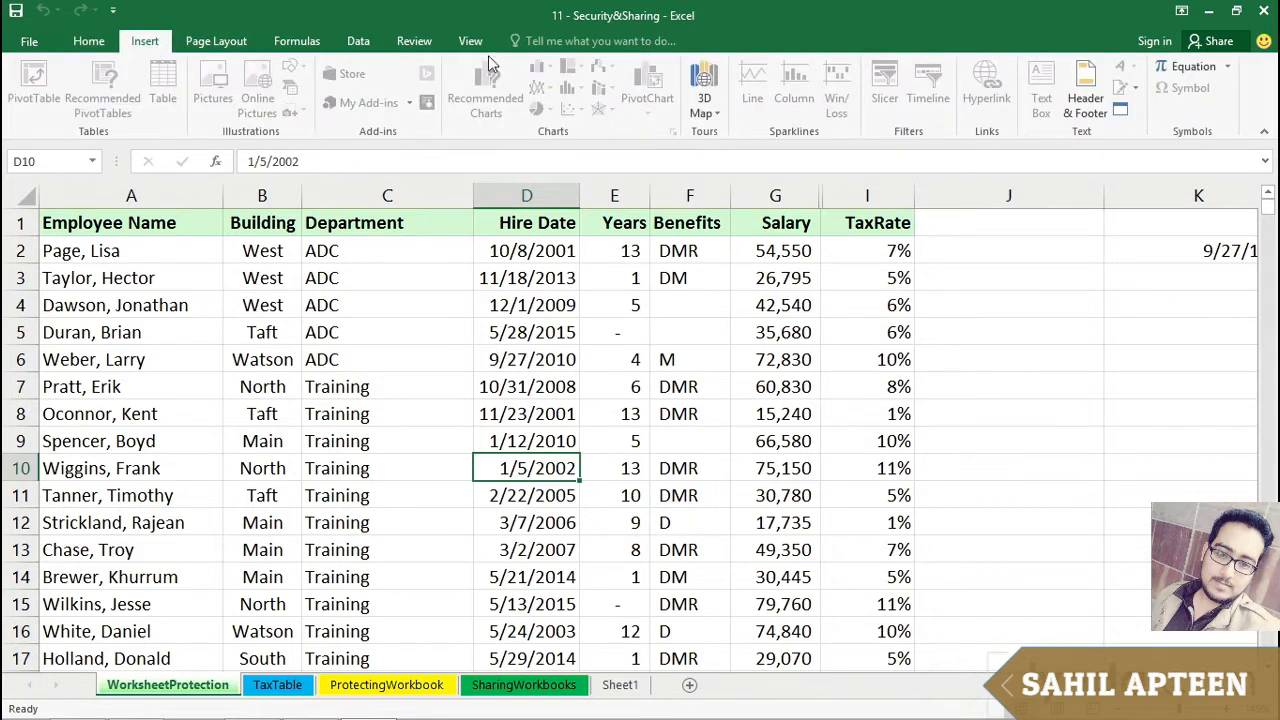
left_click(387, 305)
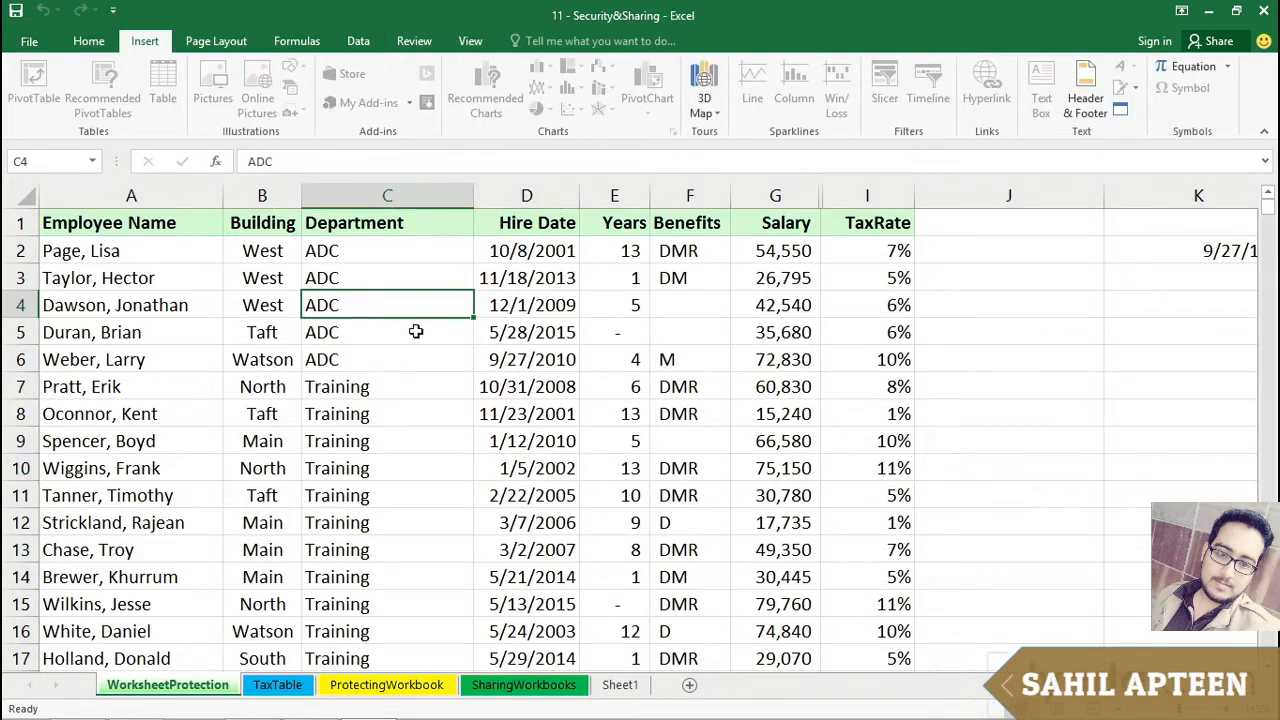
left_click(464, 432)
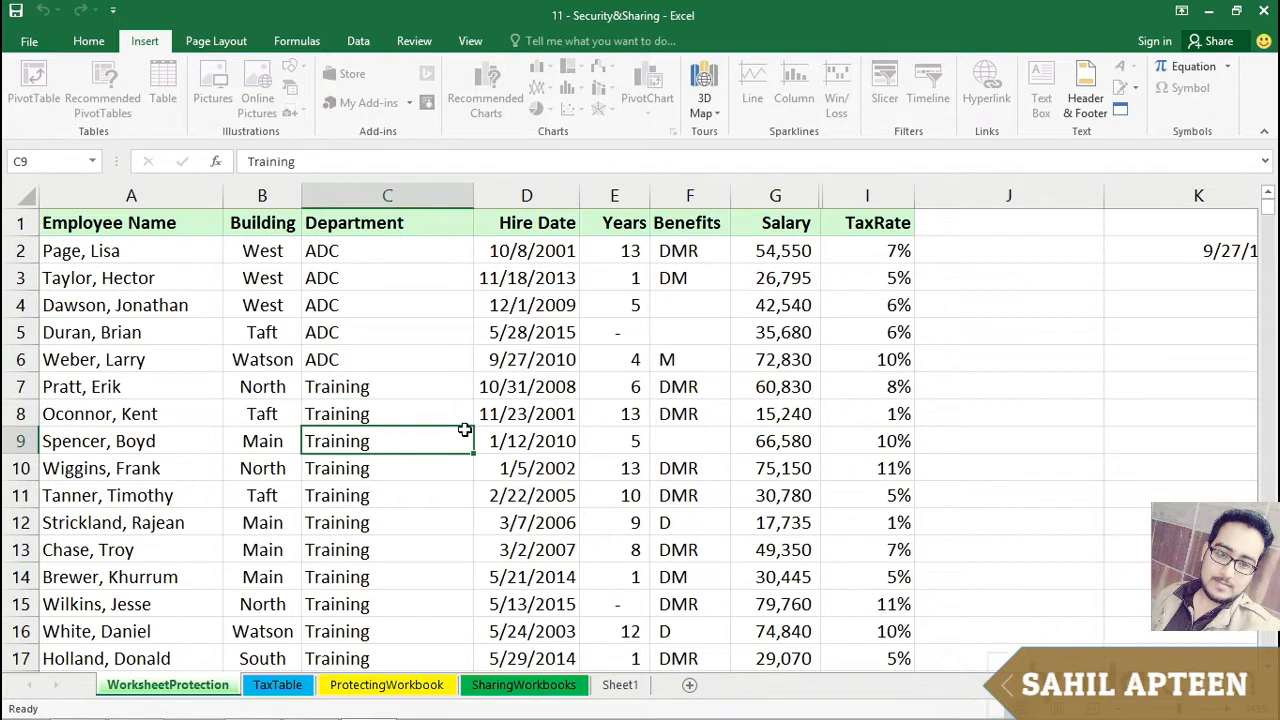
left_click(531, 257)
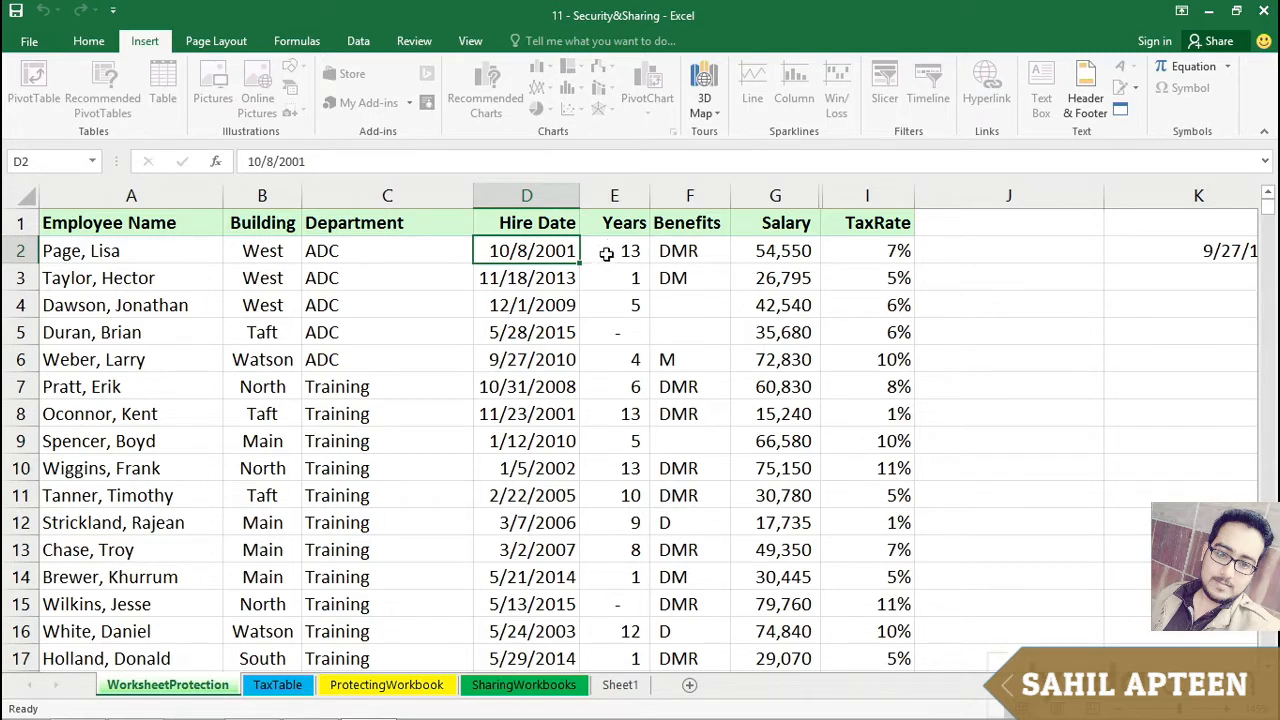
key("Right")
key("Right")
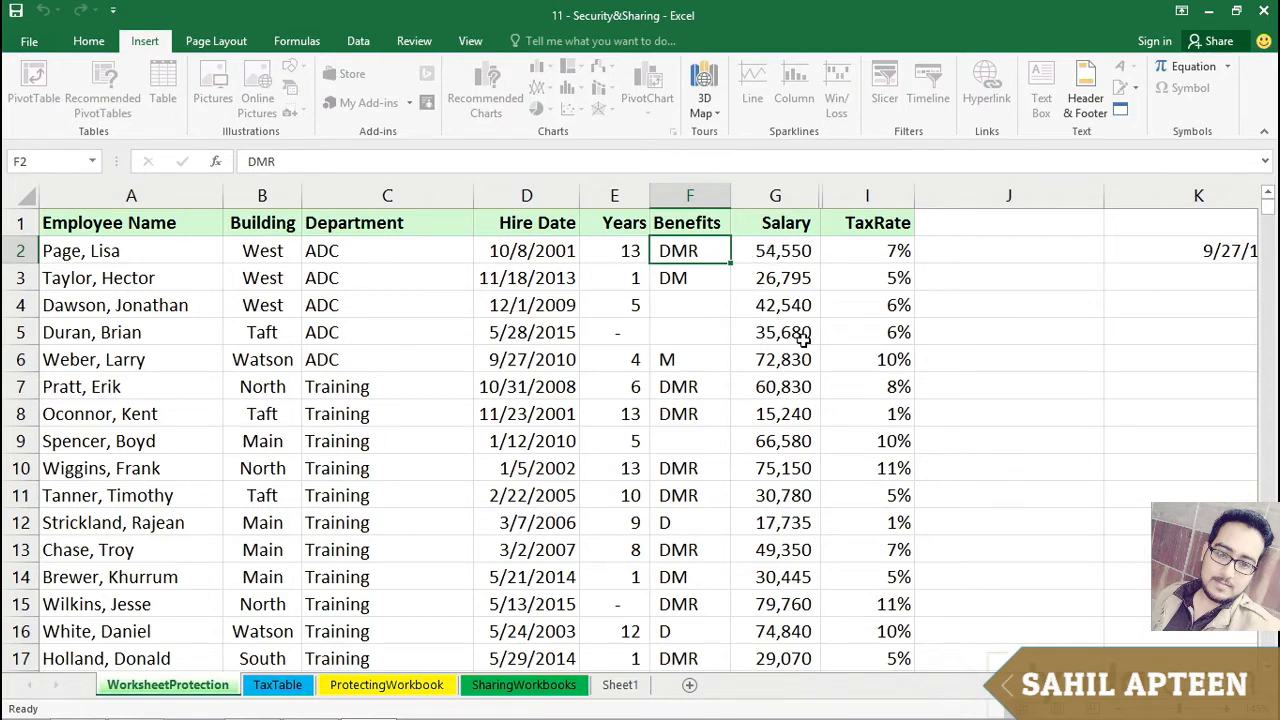
key("Right")
key("Right")
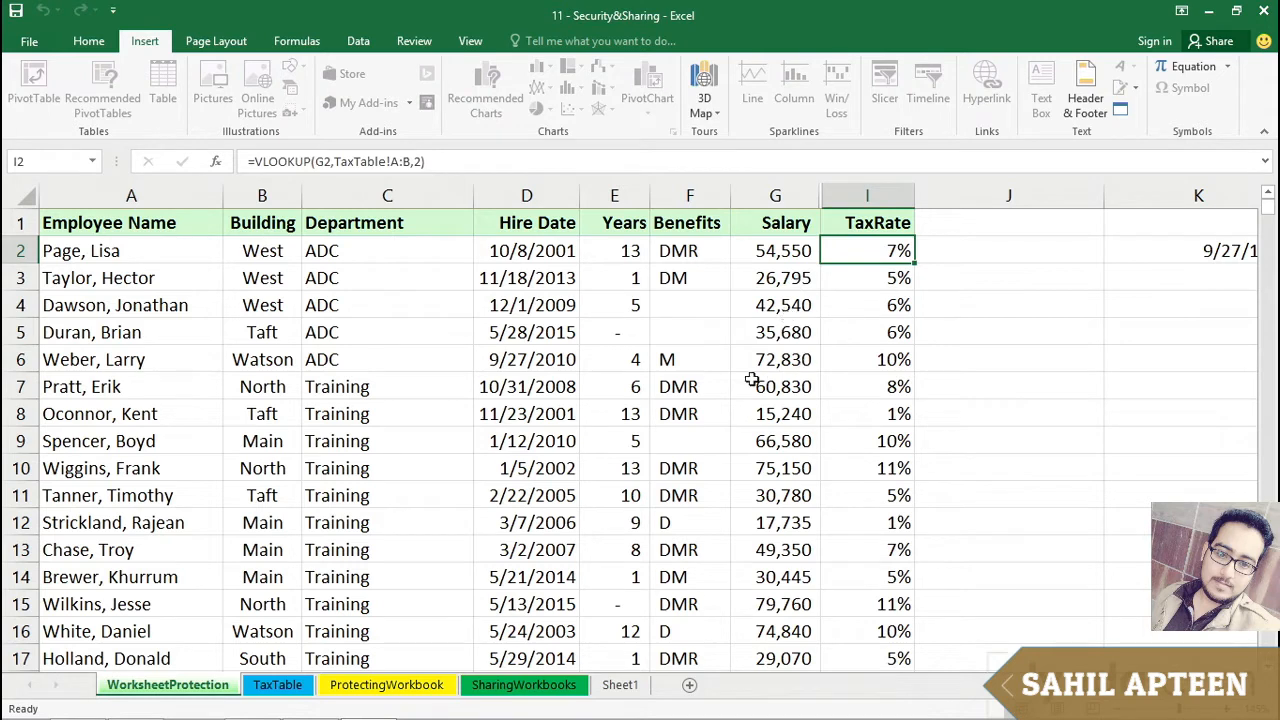
left_click(684, 383)
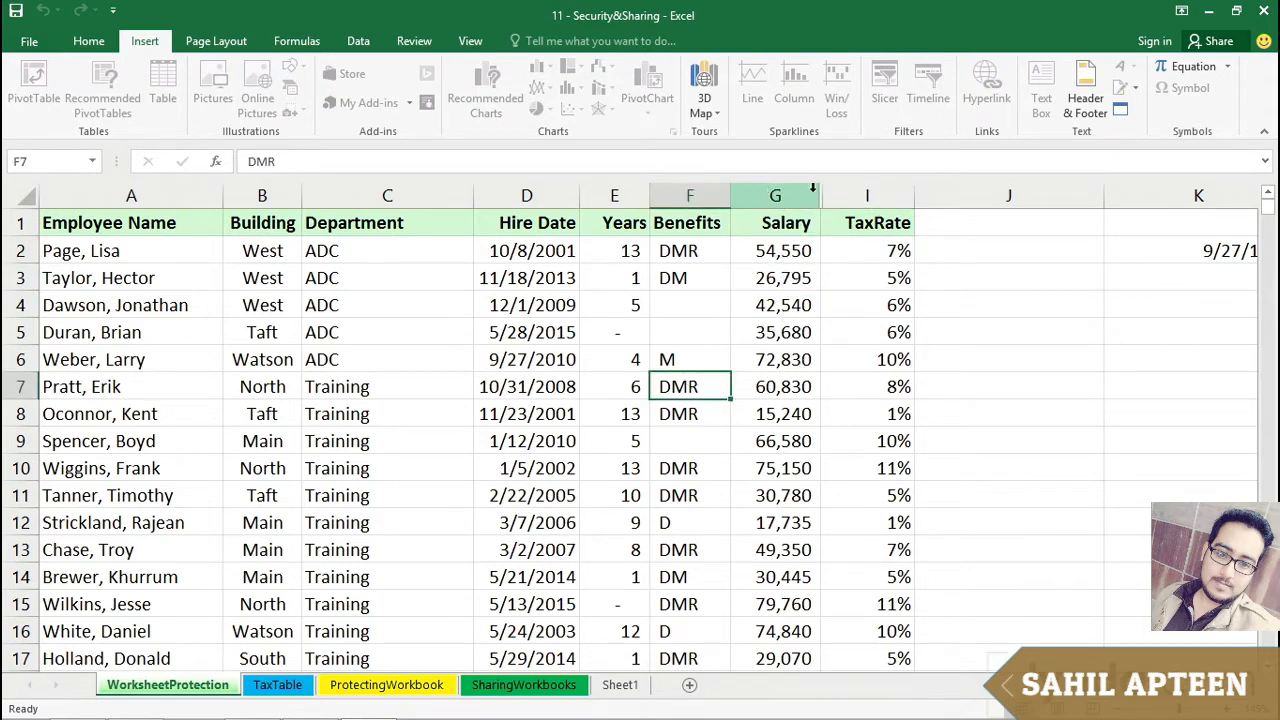
Step: Check the shortcut menus of the TaxRate and Salary columns on the protected sheet, then open the review commands
right_click(865, 195)
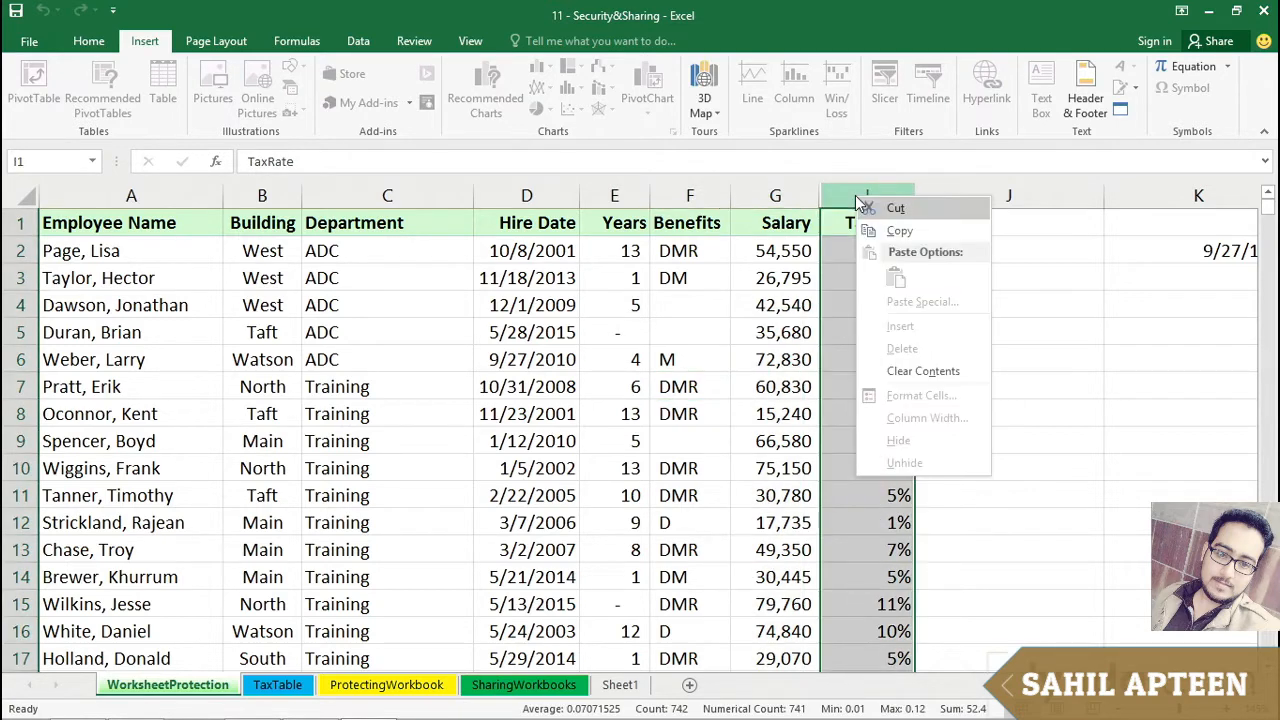
key("Escape")
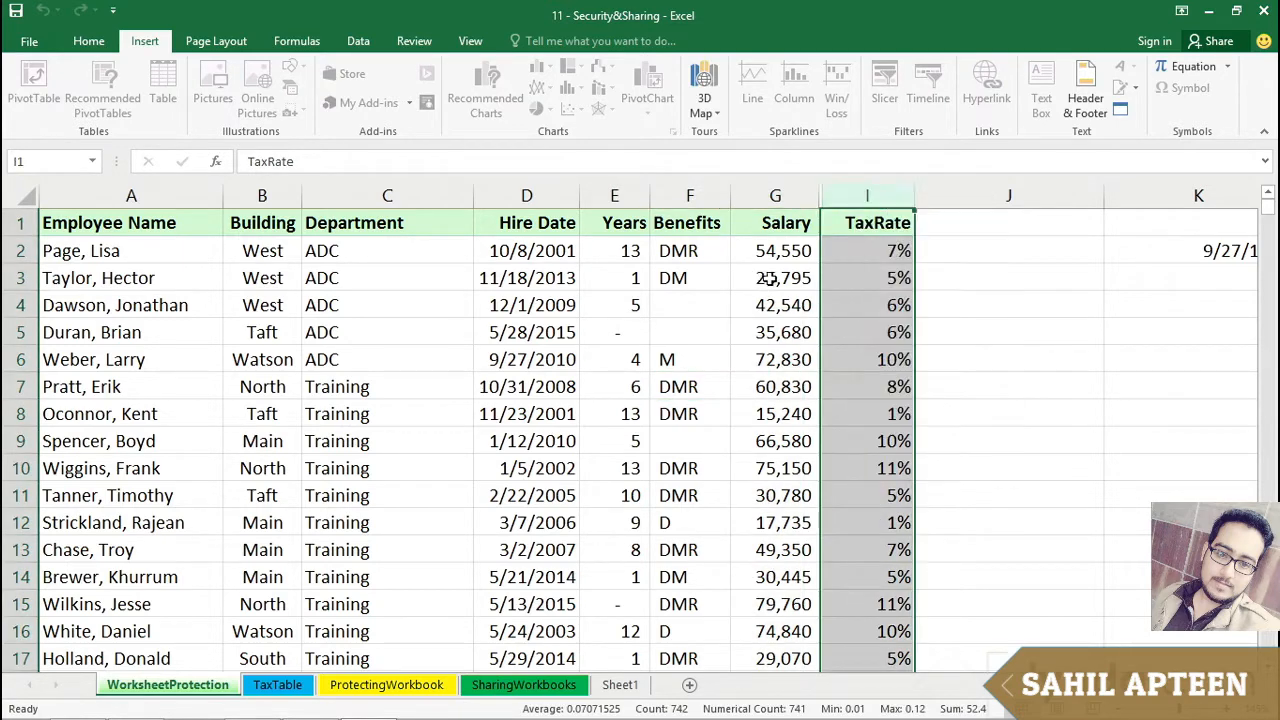
right_click(822, 195)
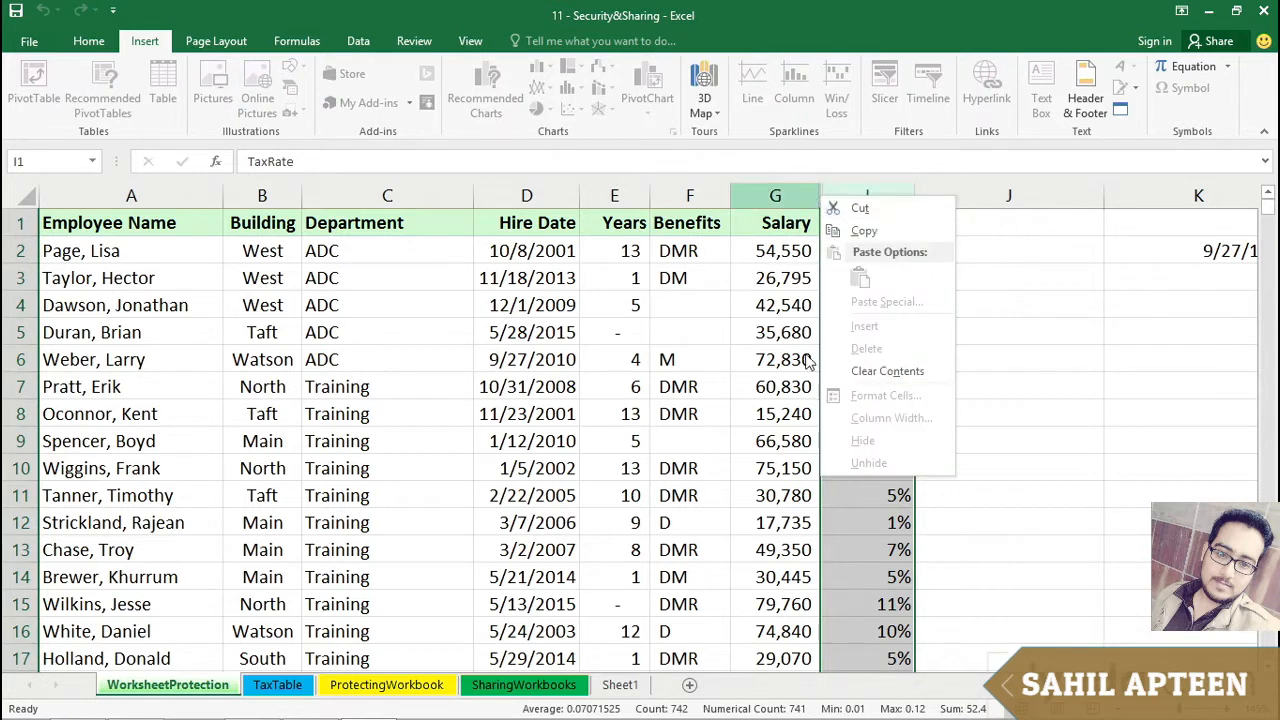
key("Escape")
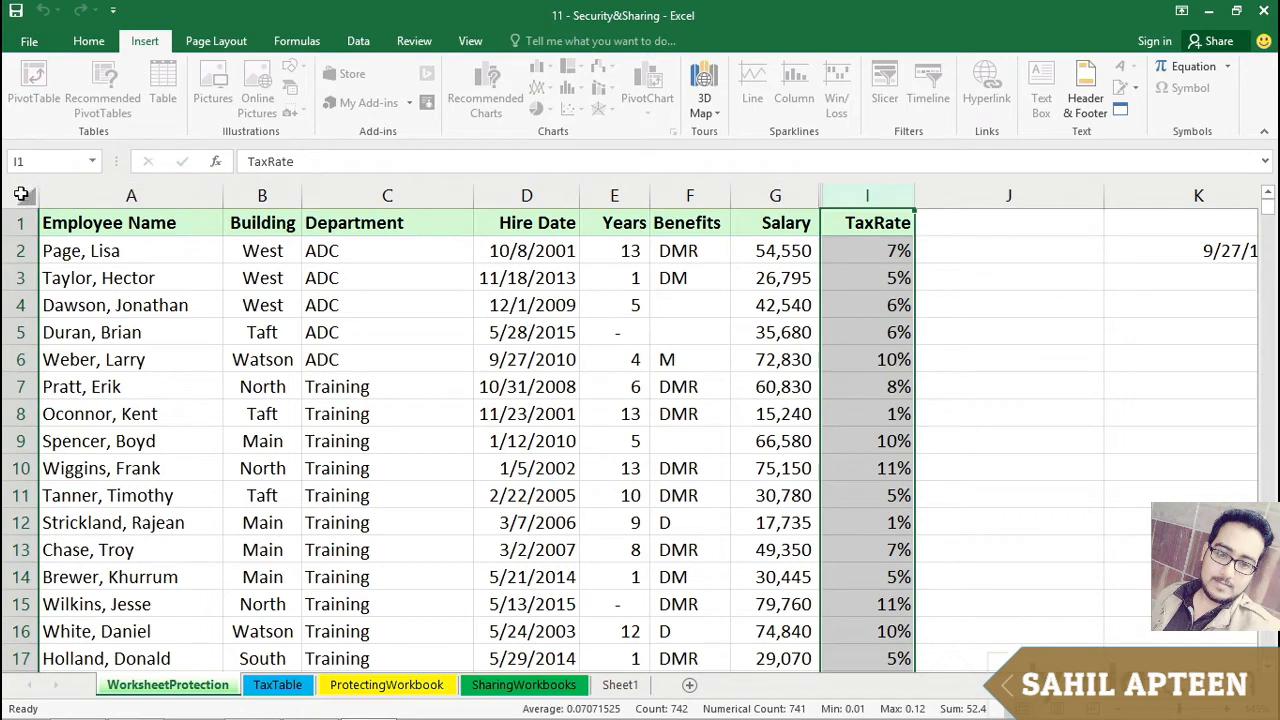
left_click(700, 371)
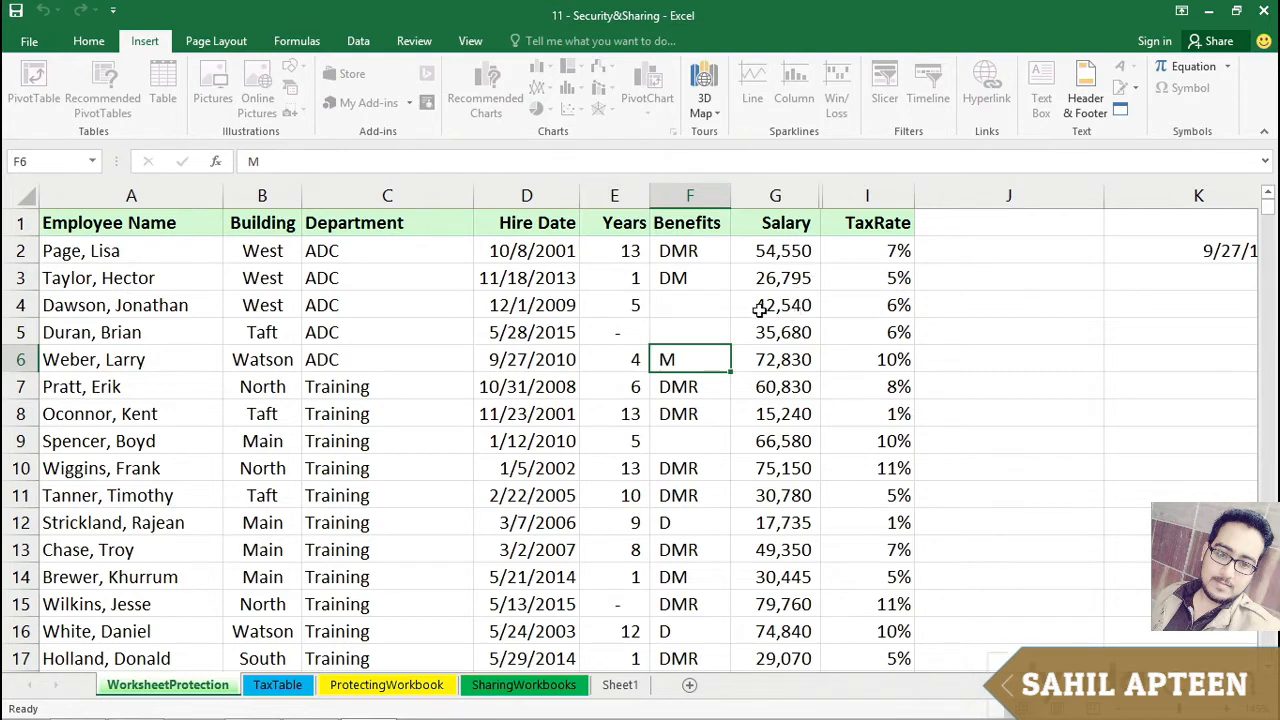
left_click(422, 43)
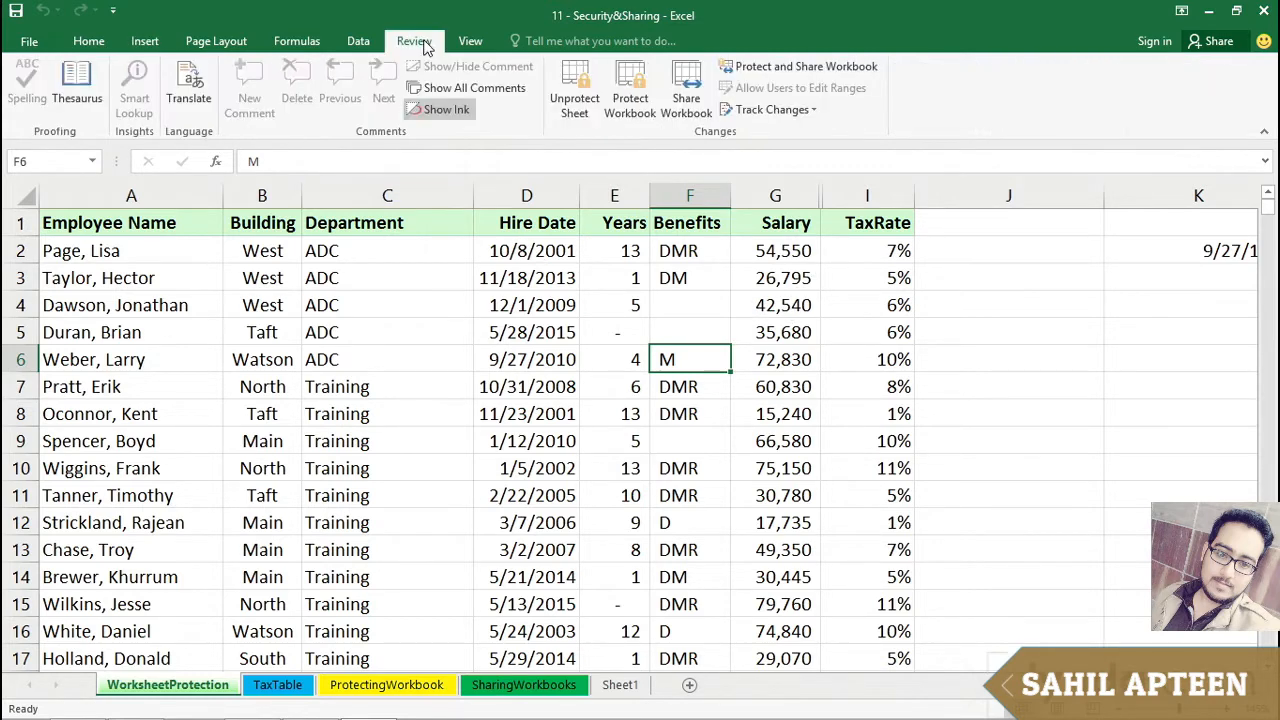
Step: Unprotect the worksheet by entering its password
left_click(573, 103)
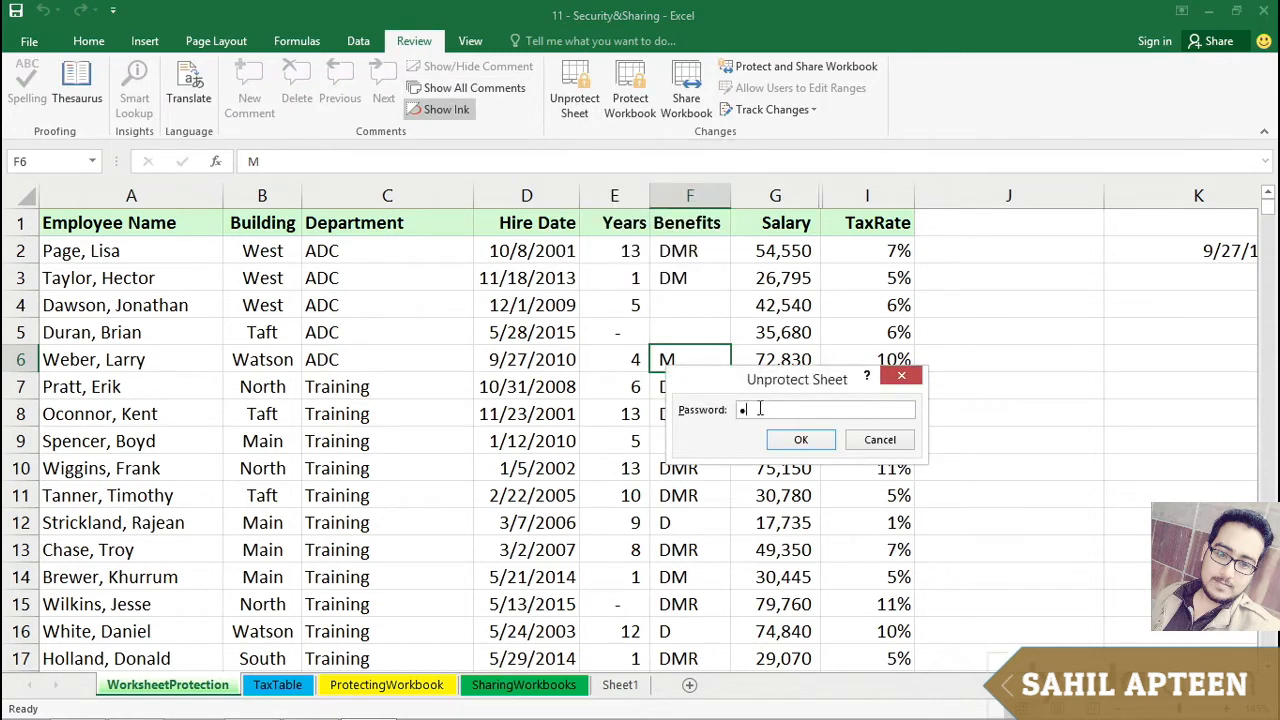
left_click(791, 440)
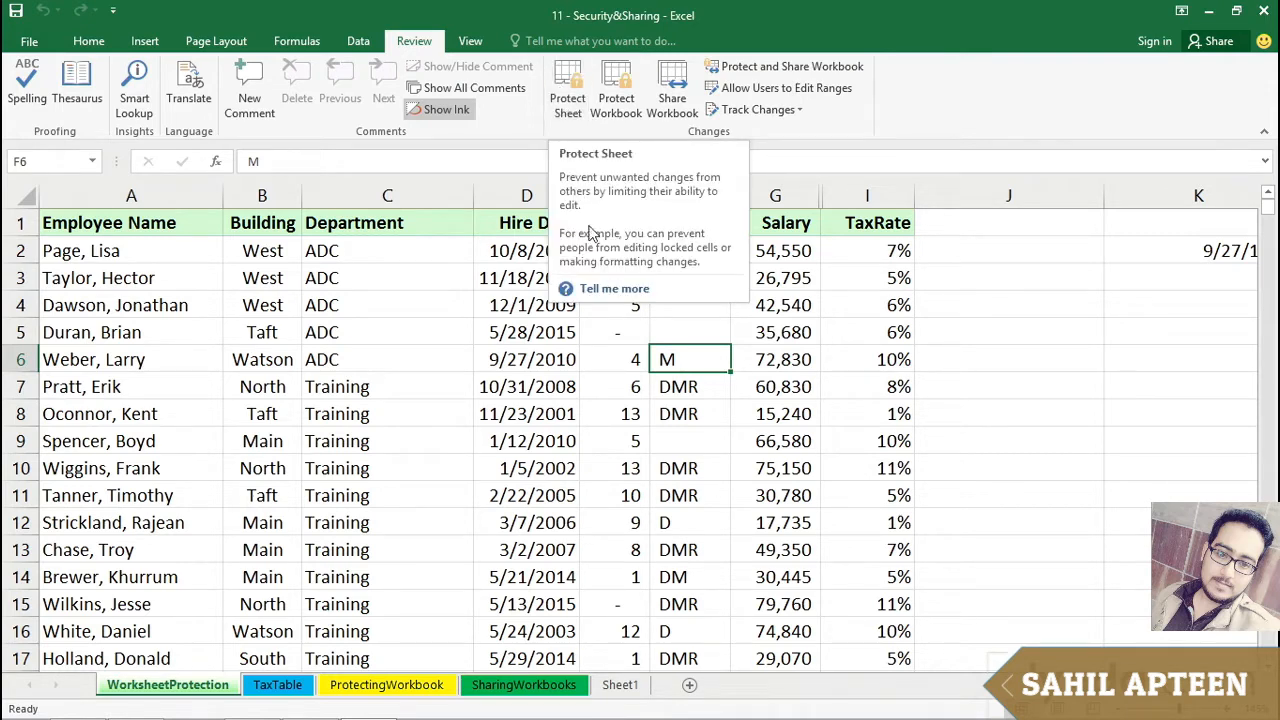
Step: Protect the worksheet again with a password, allowing selection of both locked and unlocked cells
left_click(565, 90)
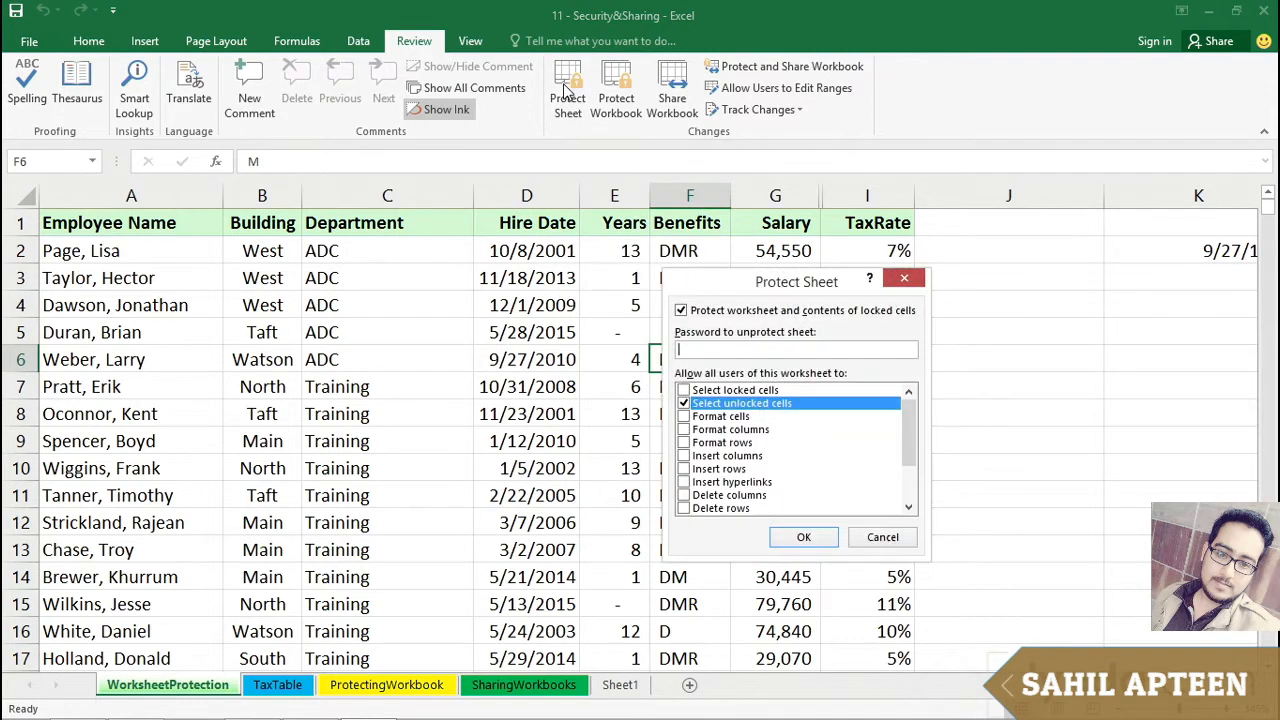
left_click(684, 391)
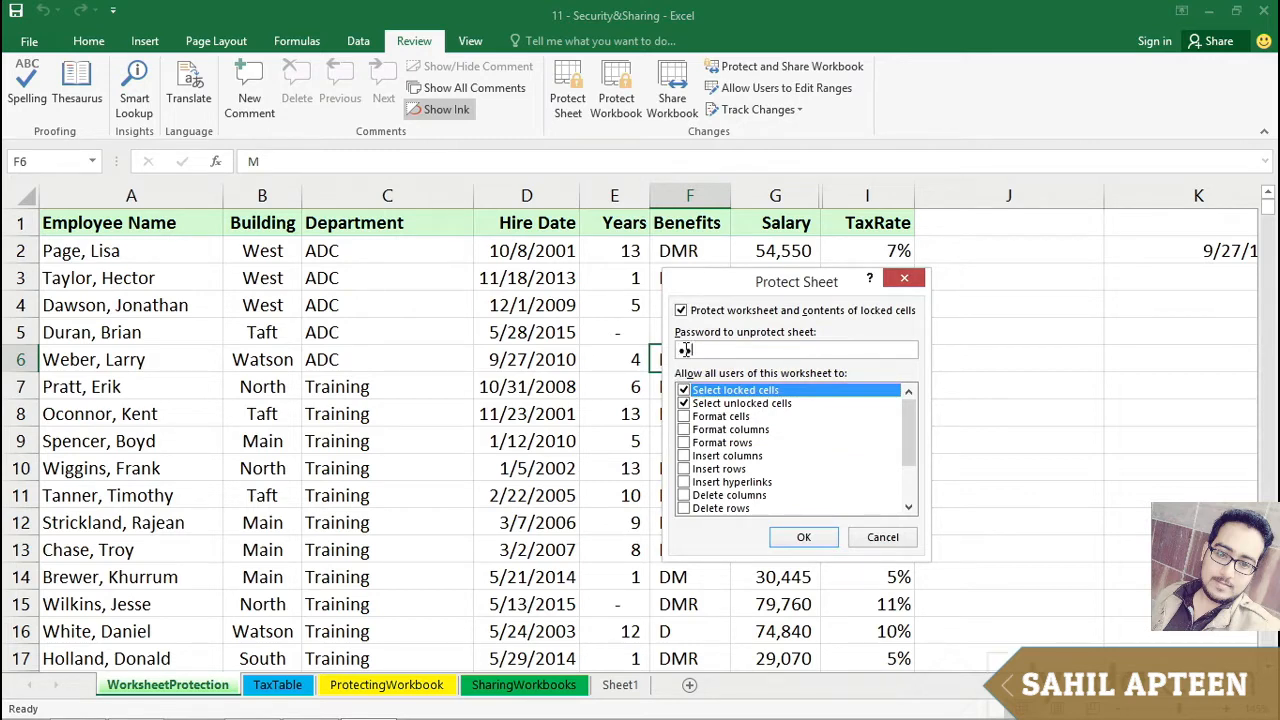
key("Return")
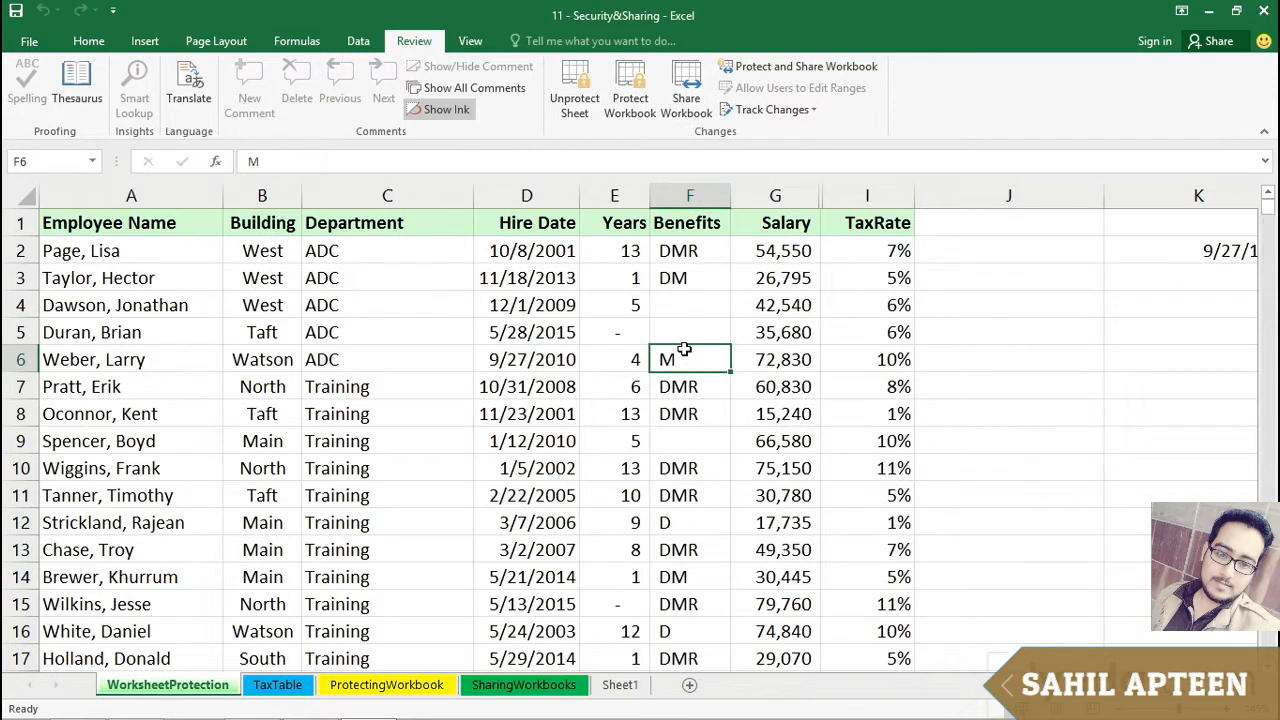
Step: Test the protection by trying to edit a Years cell and delete a Salary value, dismissing each warning
left_click(528, 358)
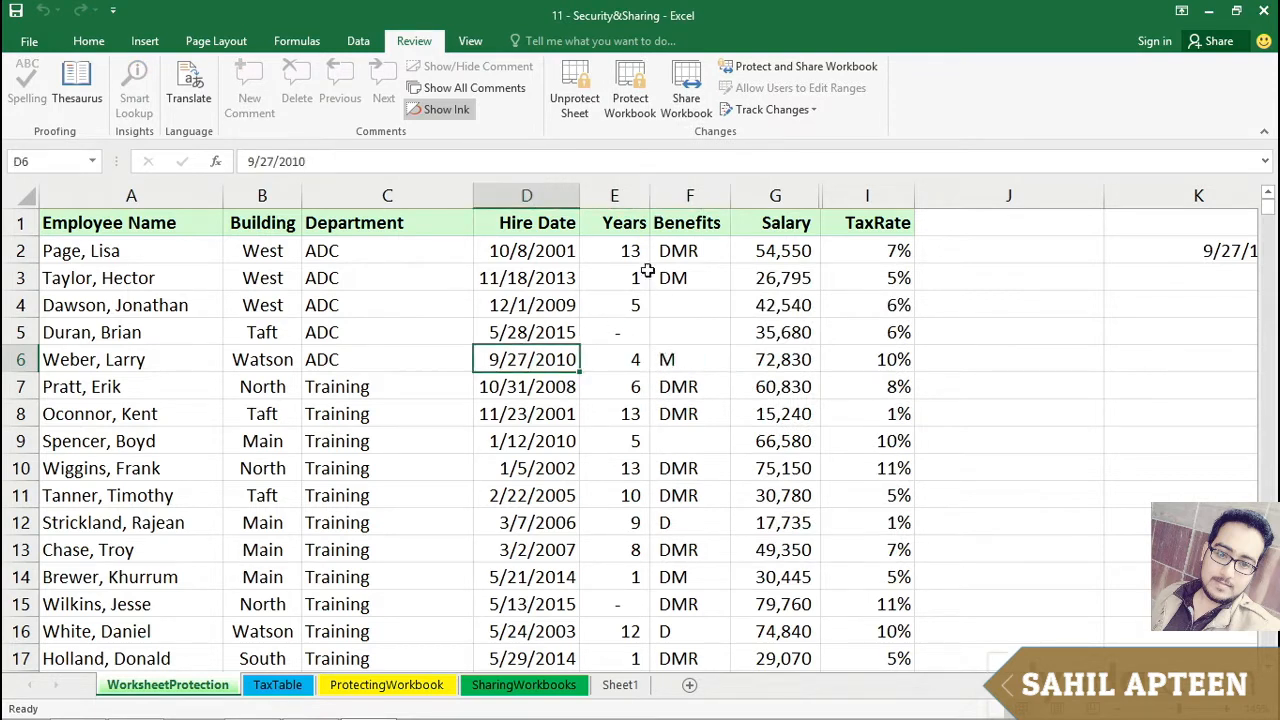
left_click(618, 251)
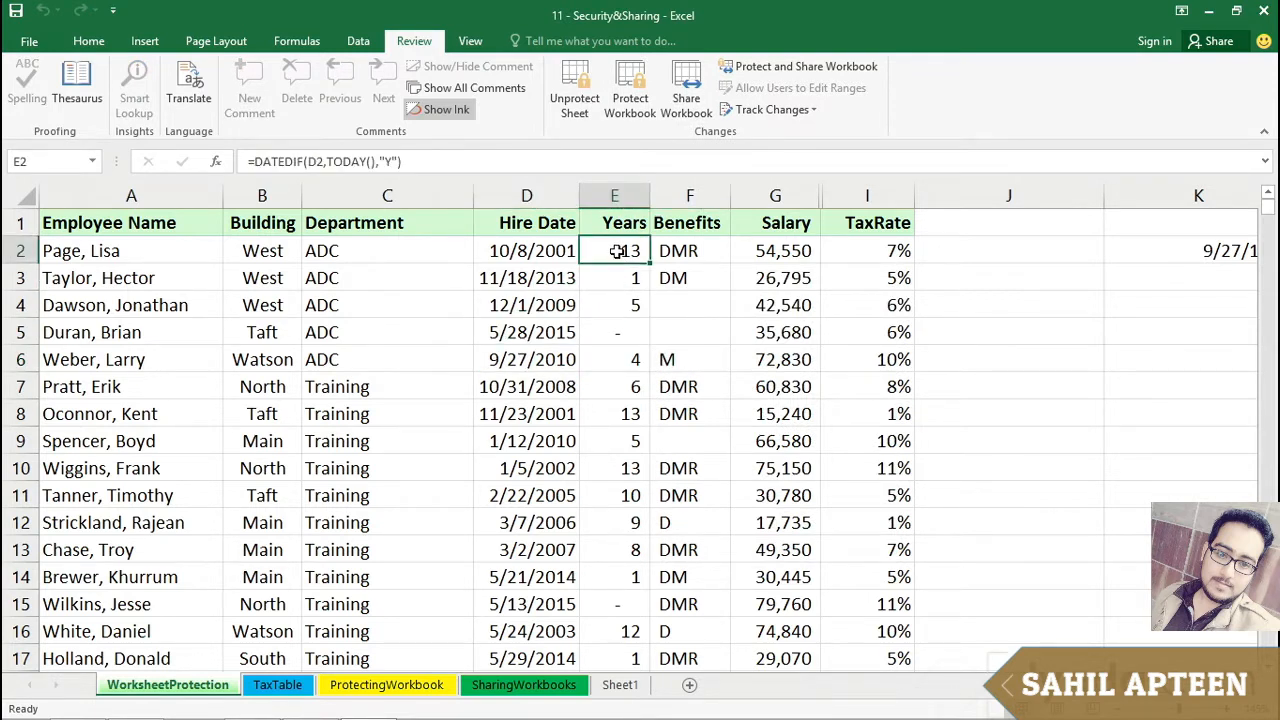
double_click(617, 252)
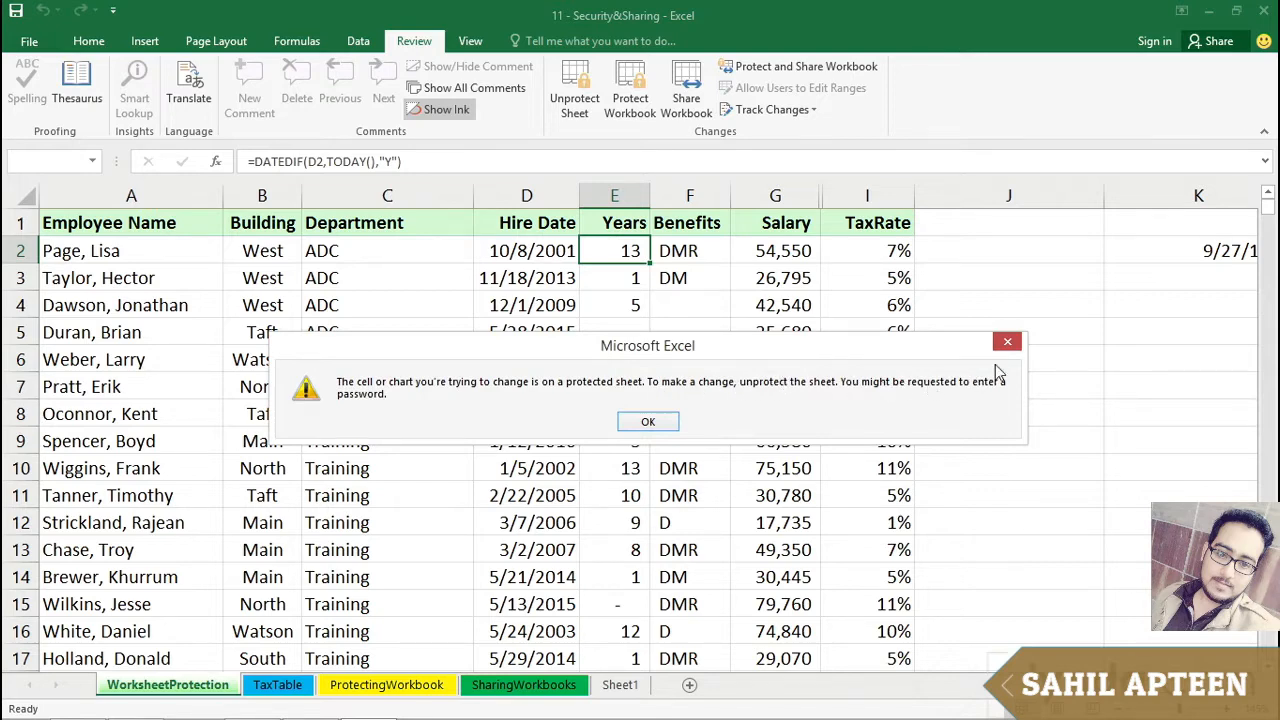
left_click(1005, 342)
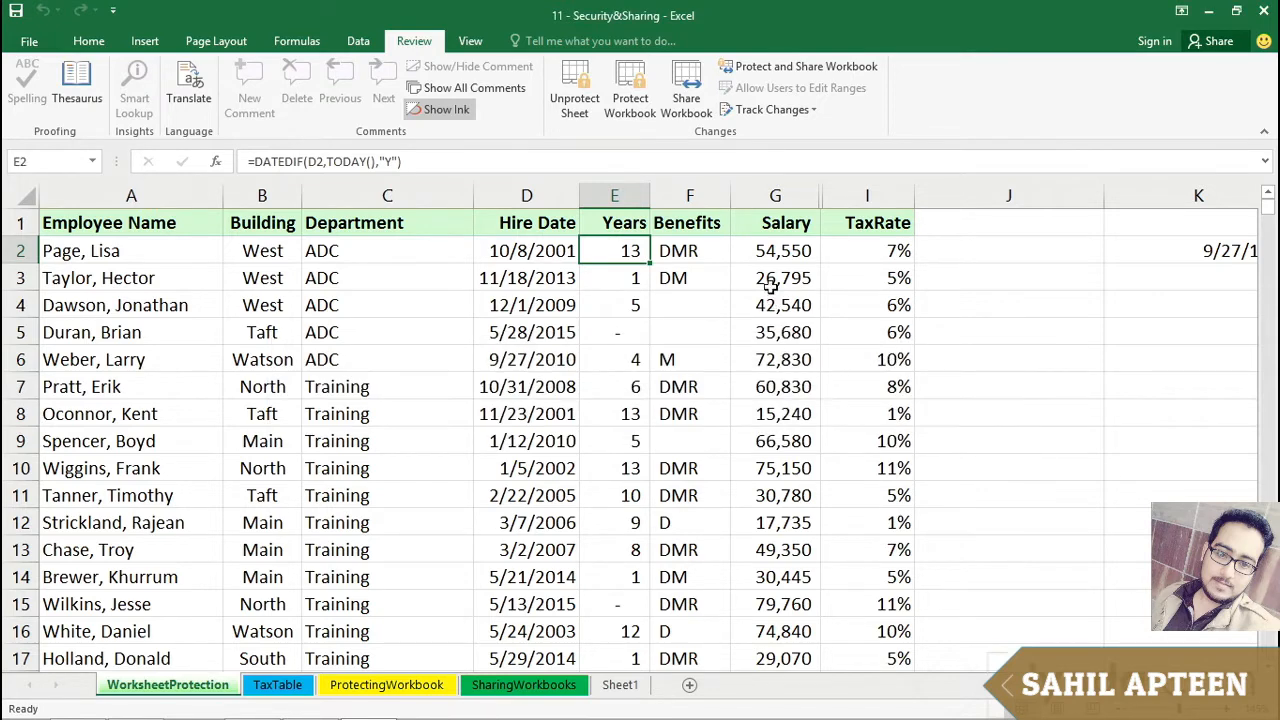
left_click(773, 251)
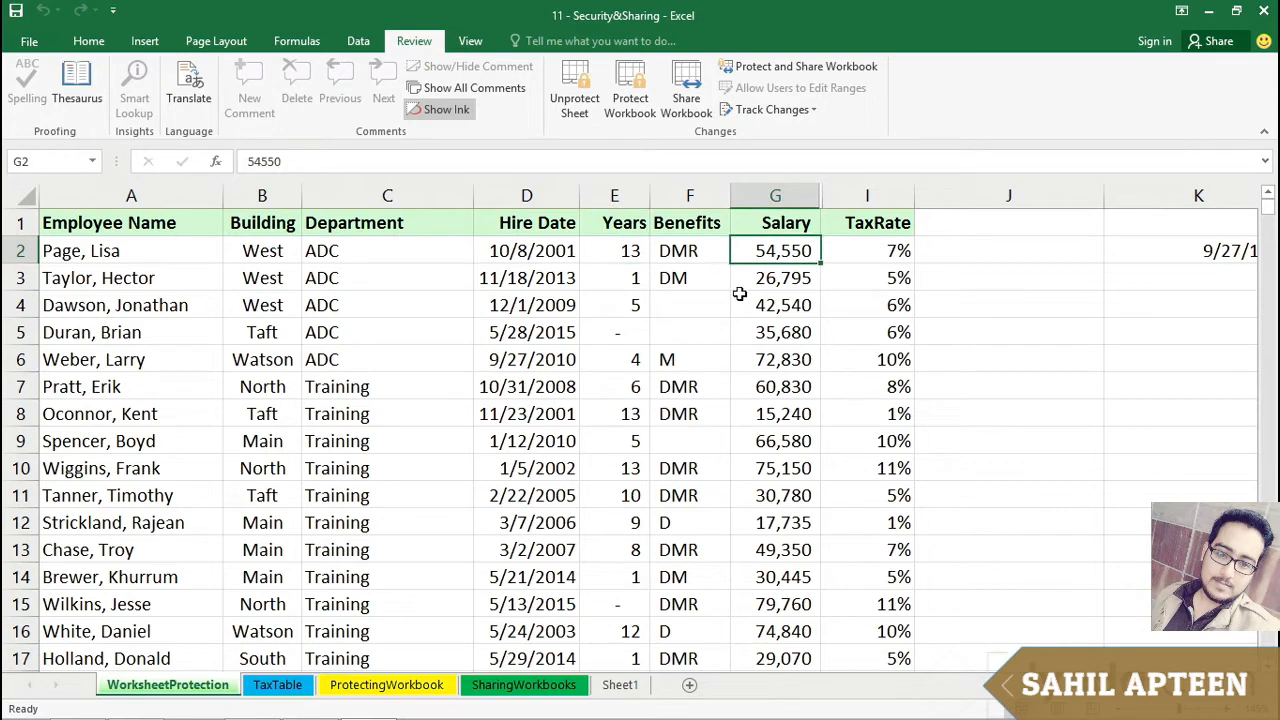
key("Delete")
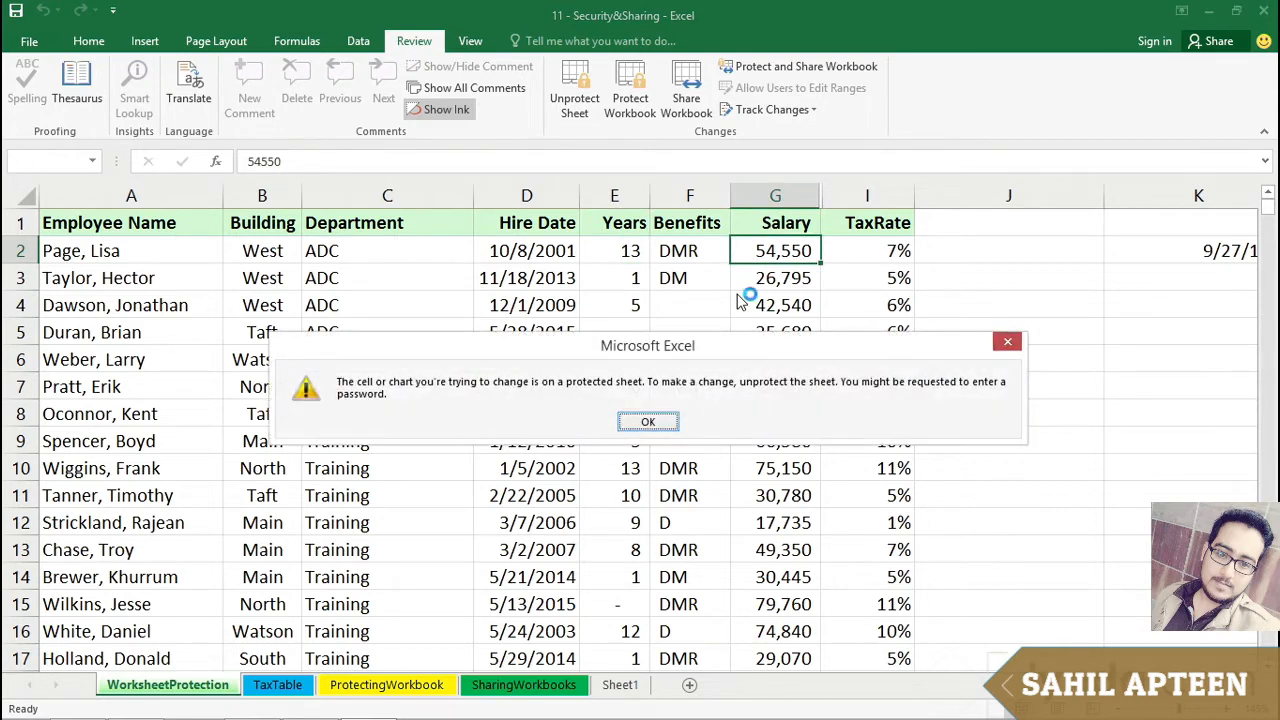
left_click(650, 421)
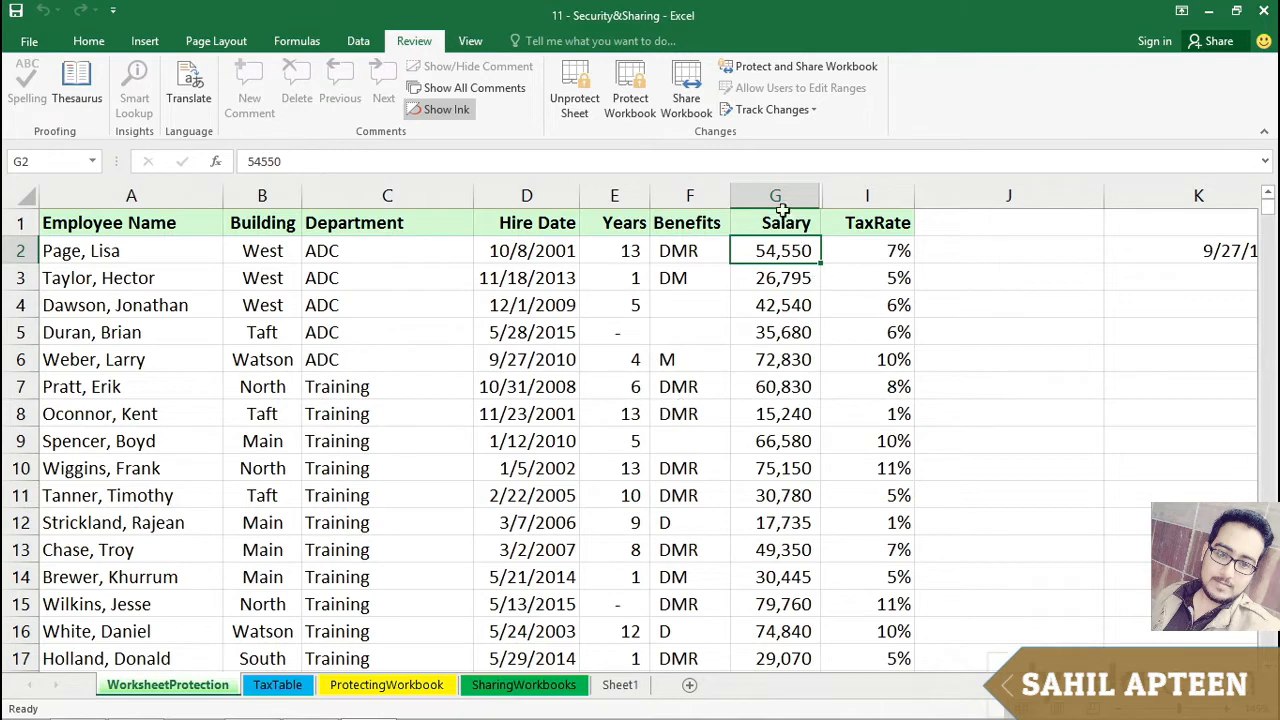
Step: Examine the shortcut menus for the Salary–TaxRate columns and the whole sheet, then select several Years and Hire Date cells
left_click_drag(777, 195, 849, 196)
right_click(849, 195)
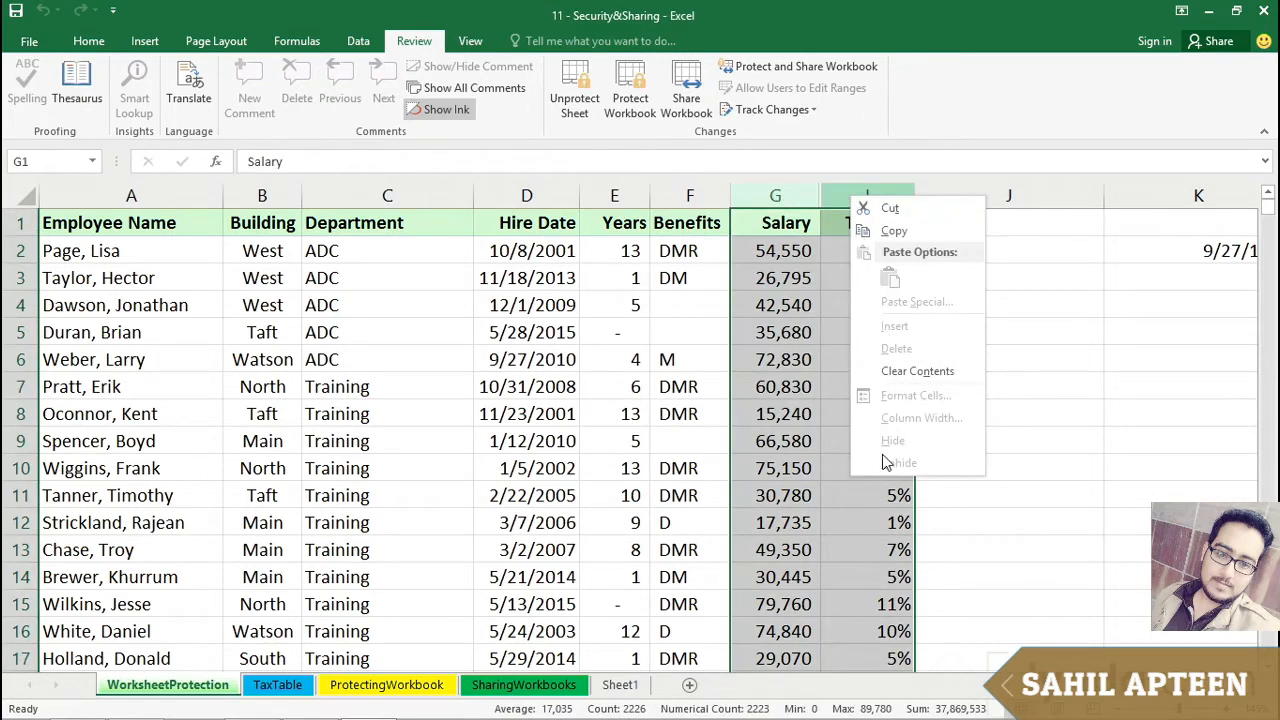
left_click(789, 490)
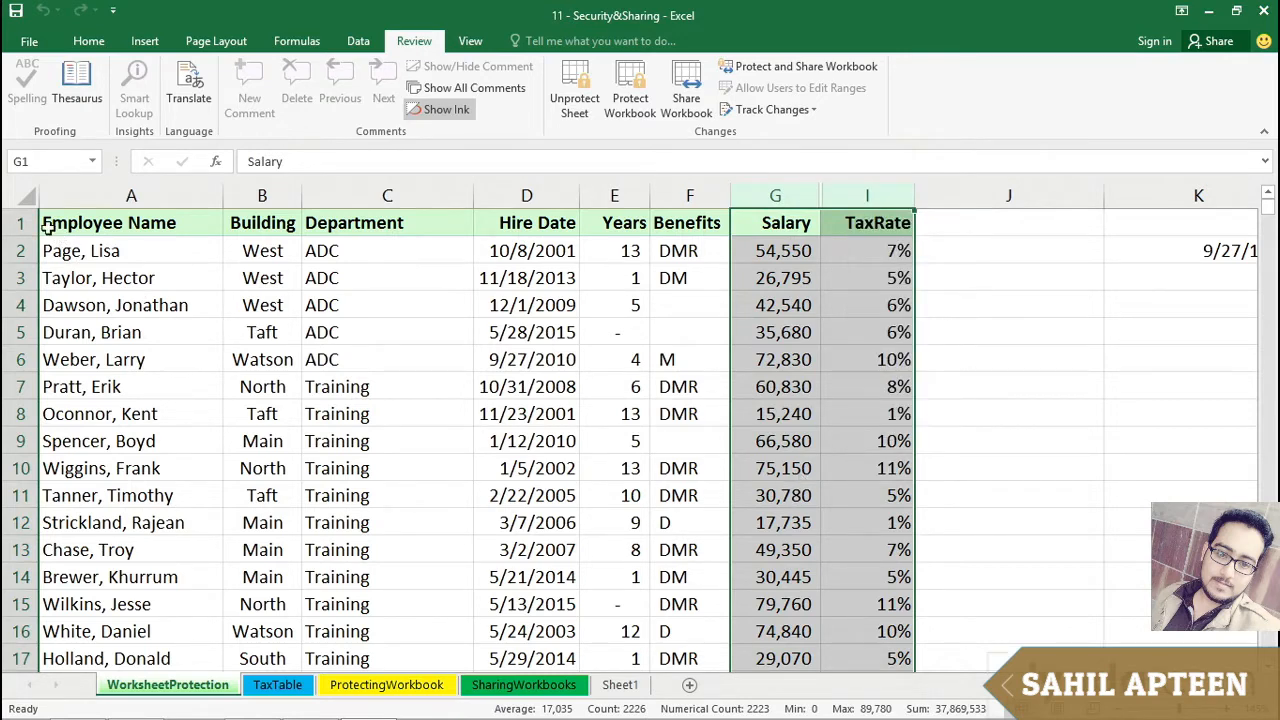
left_click(27, 194)
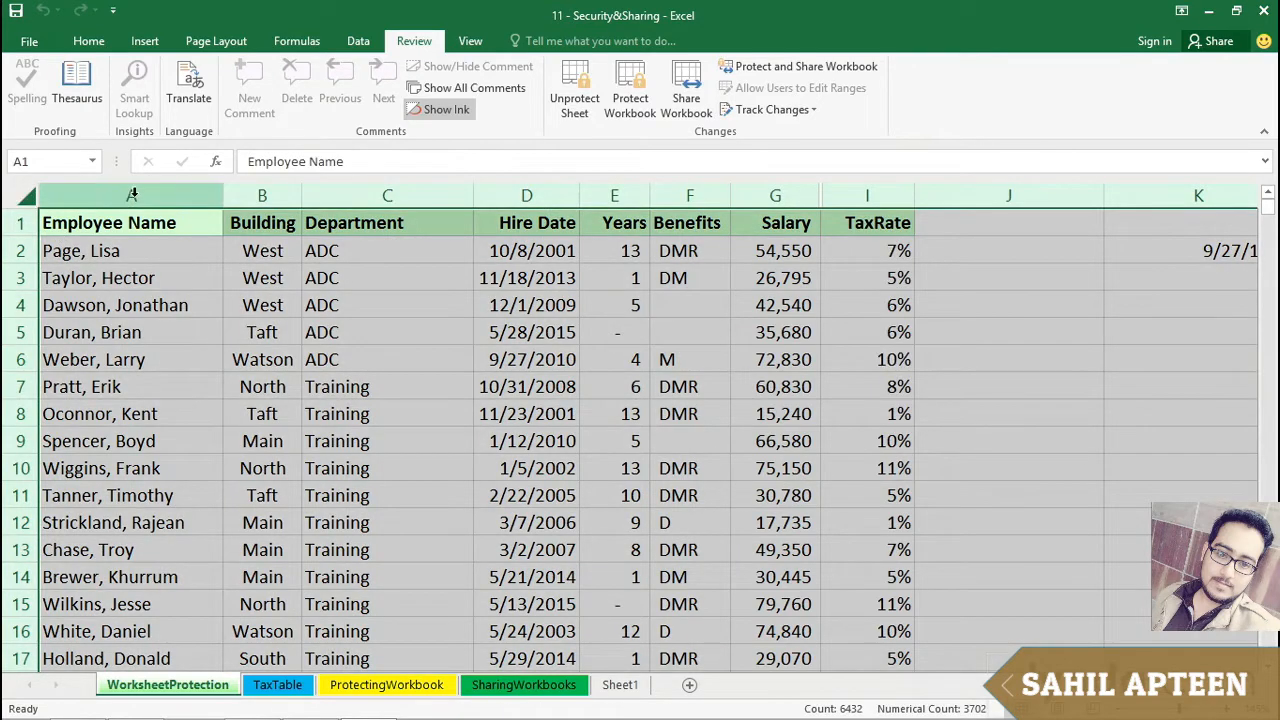
right_click(134, 195)
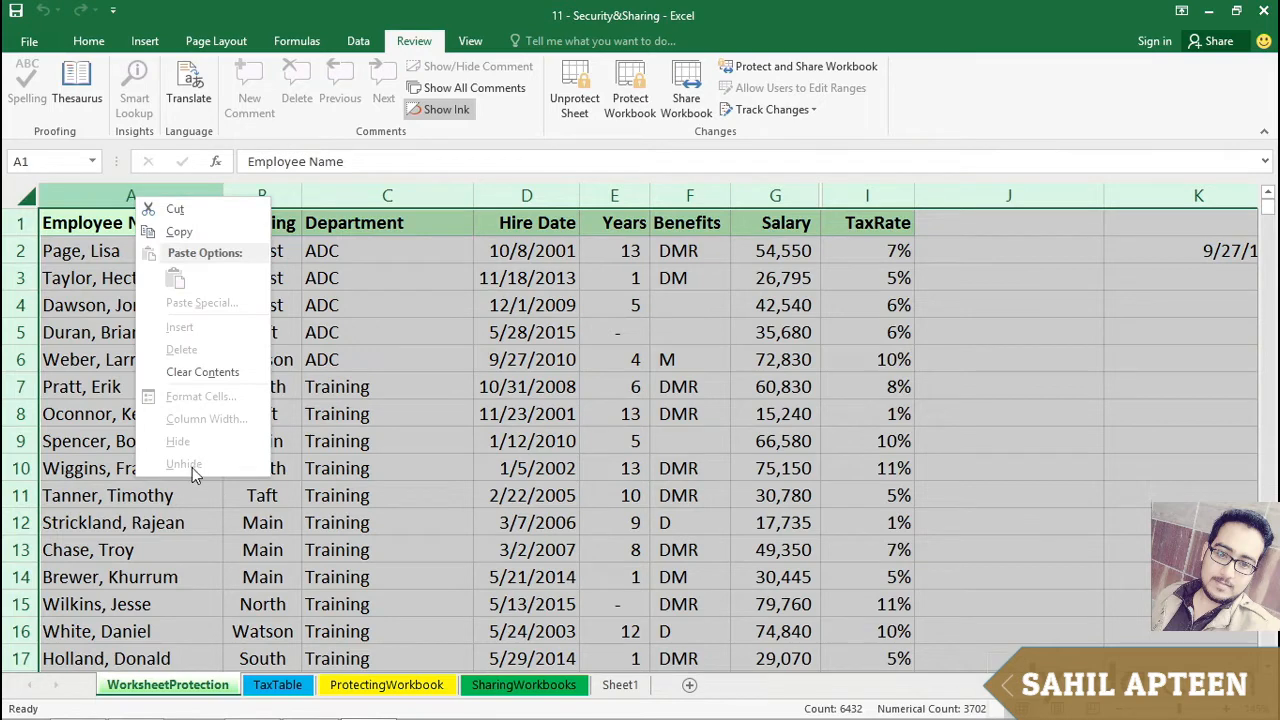
left_click(412, 400)
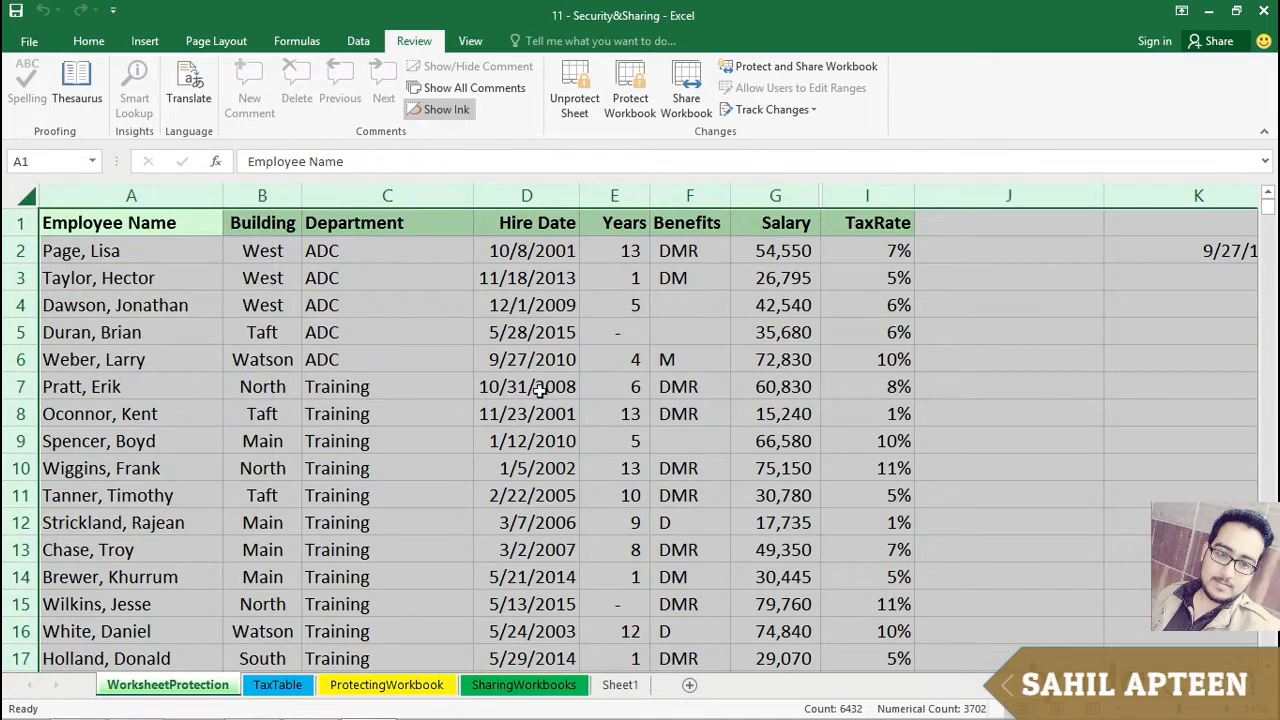
left_click(600, 248)
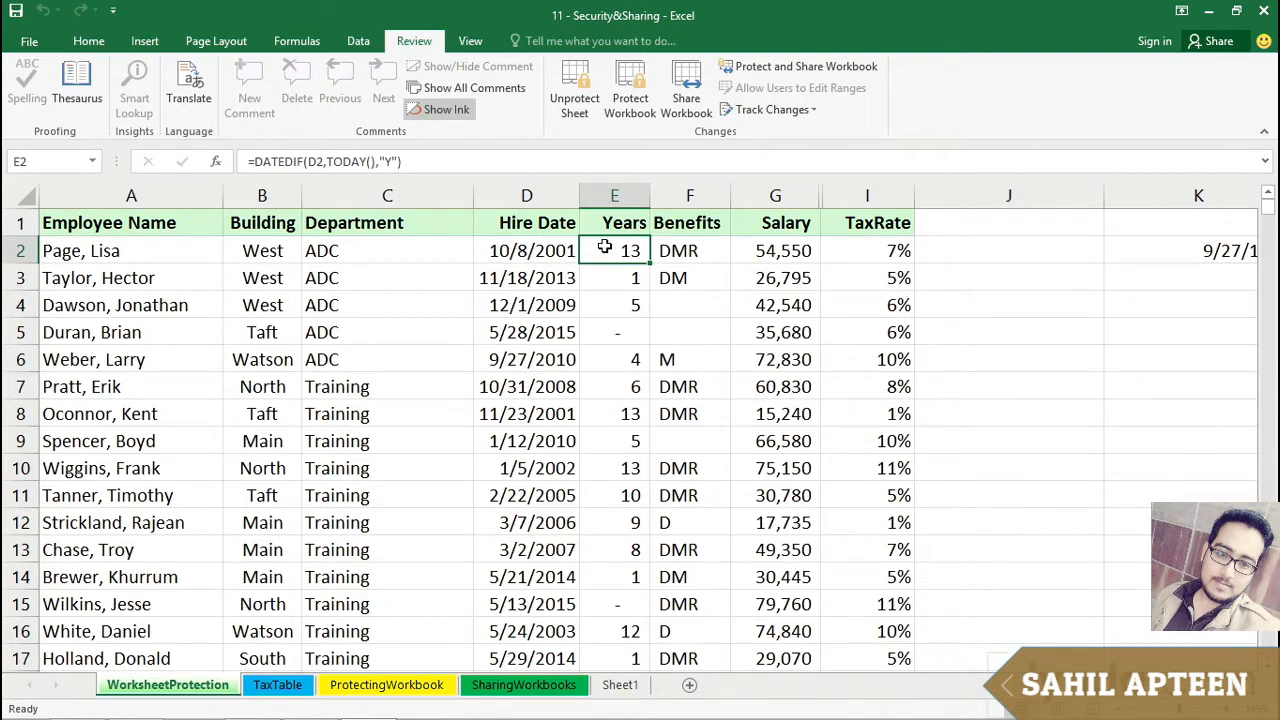
left_click(537, 251)
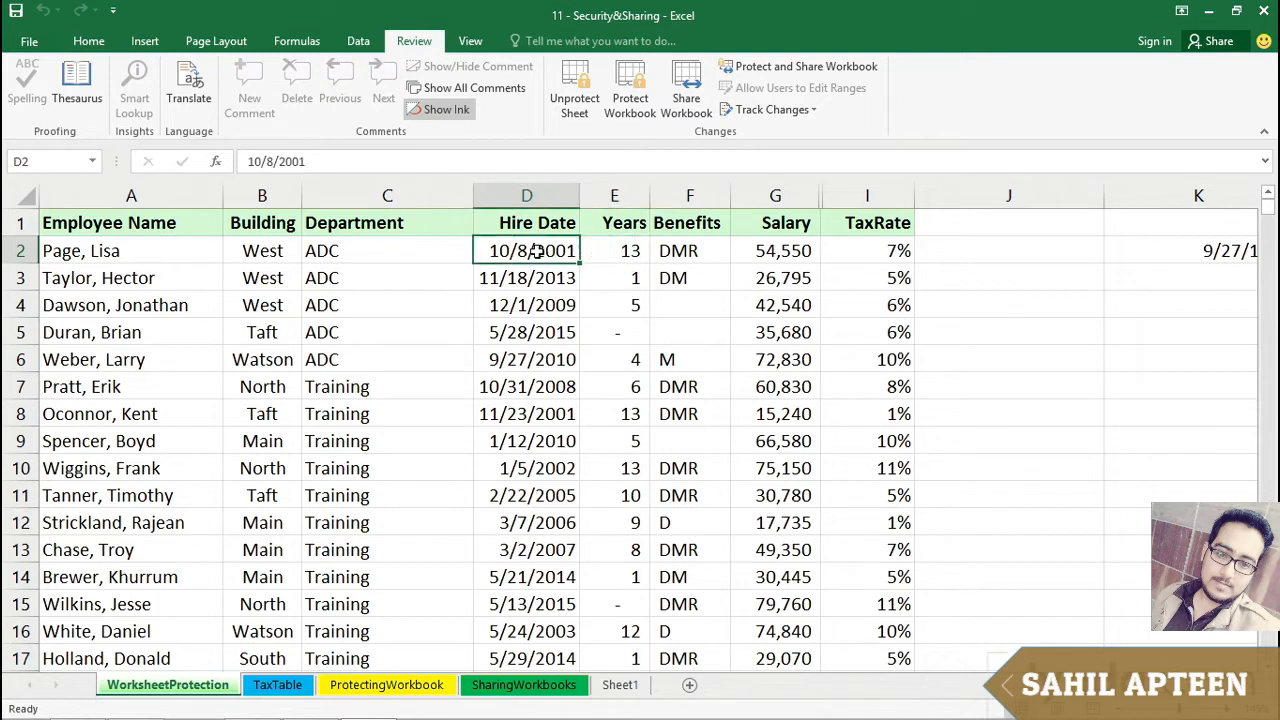
left_click(526, 303)
left_click(532, 335)
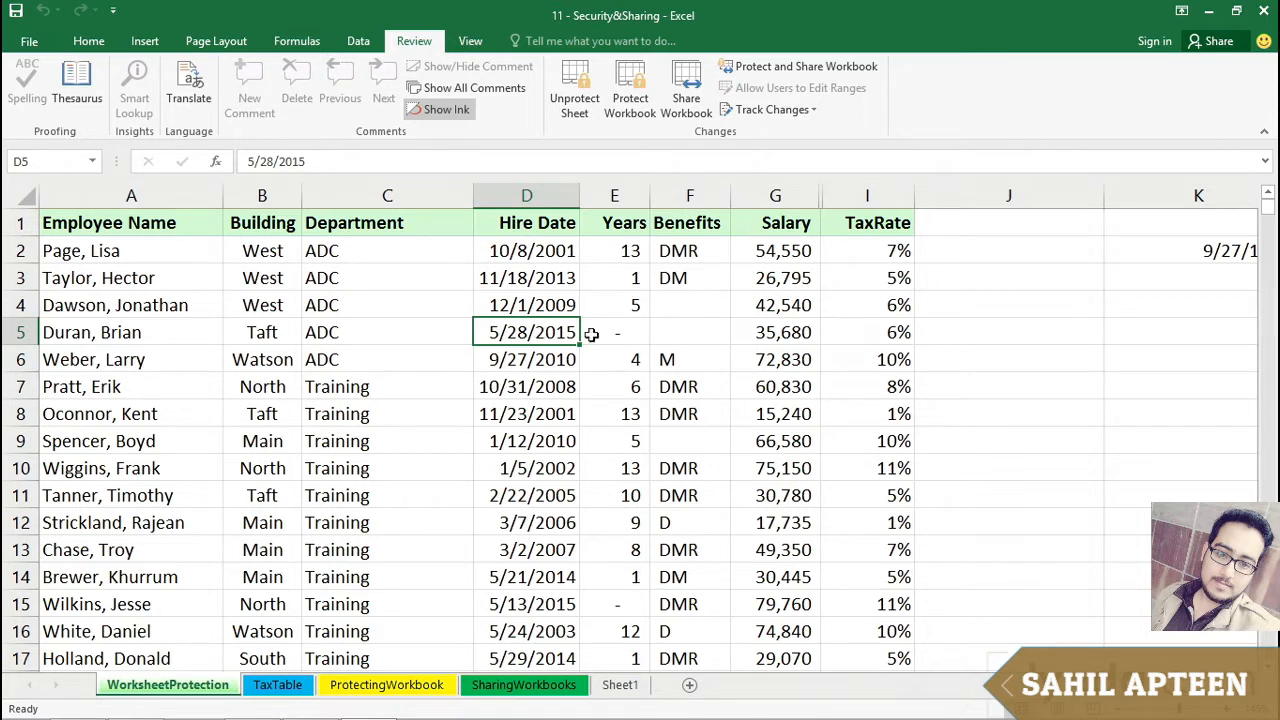
Step: Unprotect the worksheet by entering its password
left_click(569, 70)
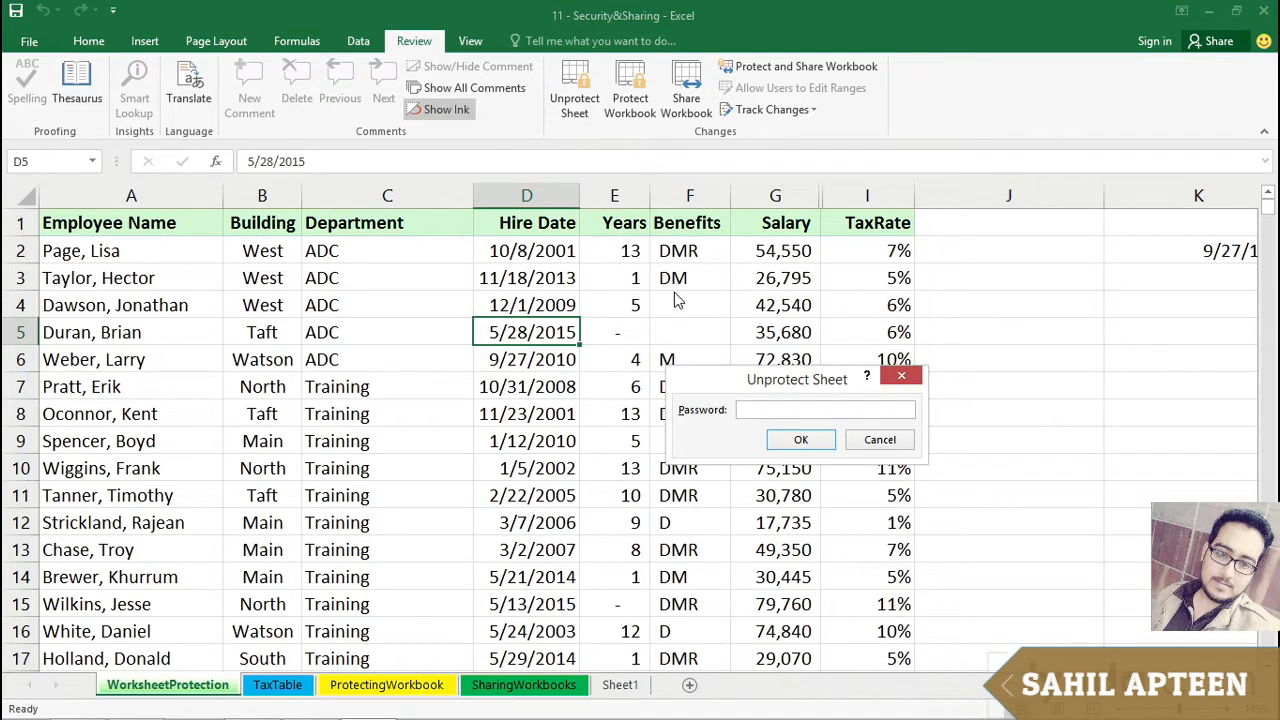
type("12")
left_click(787, 440)
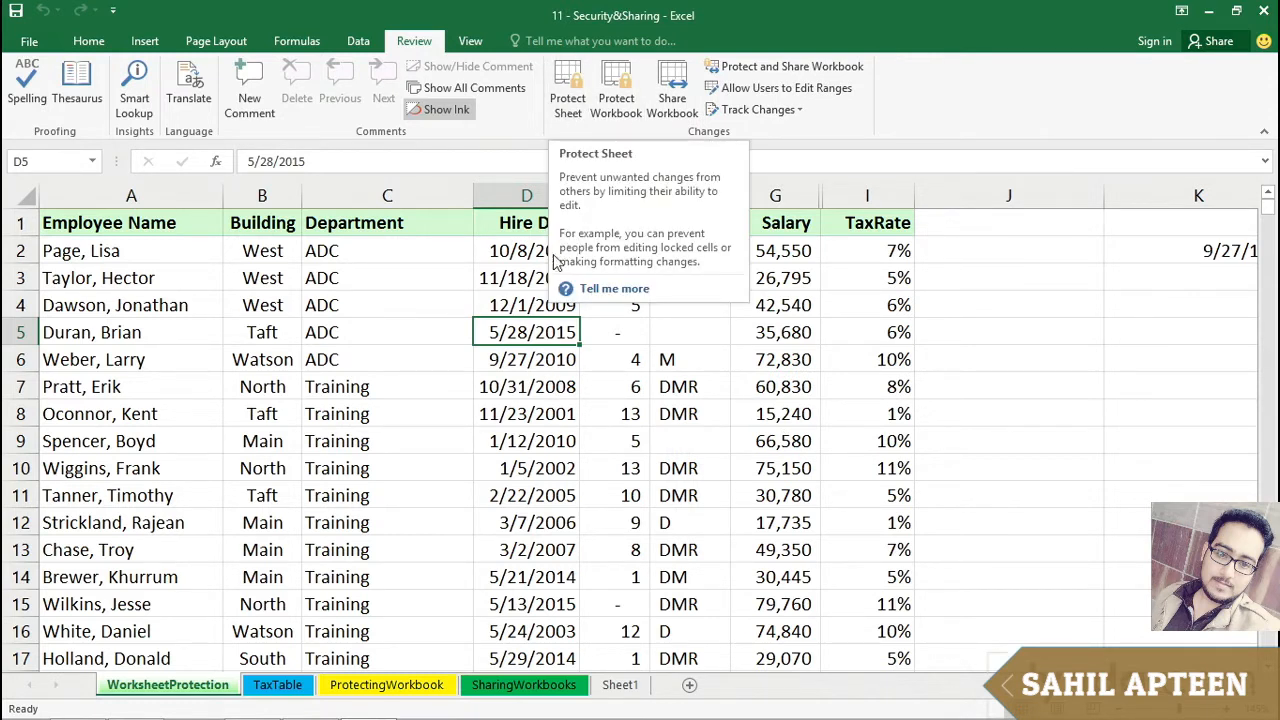
left_click(527, 280)
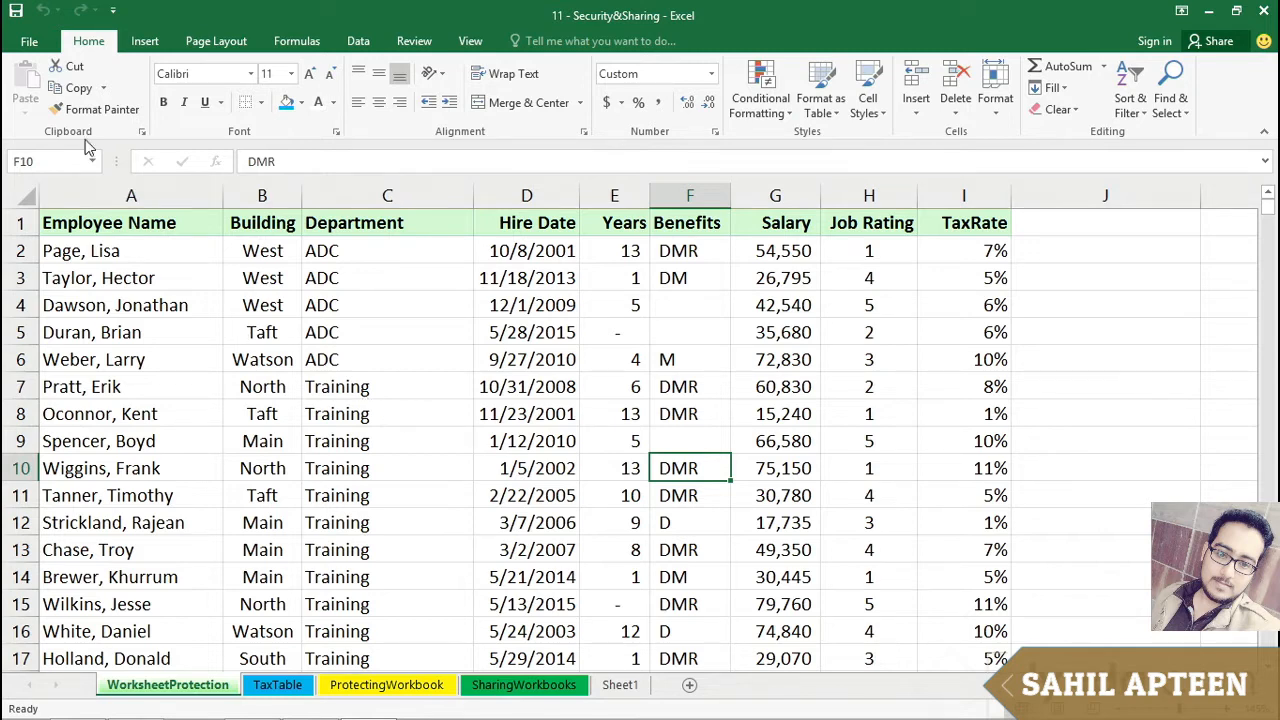
Step: Open Save As and set a password to open the workbook in the General Options
left_click(38, 47)
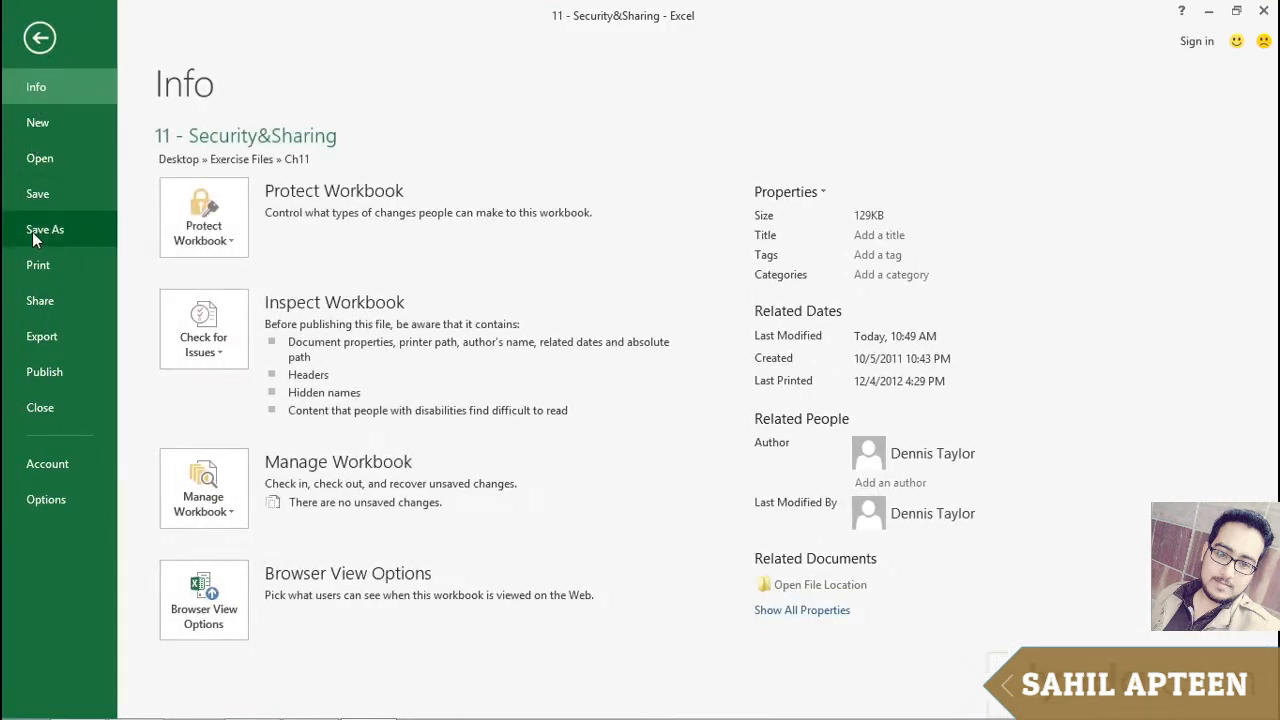
left_click(36, 234)
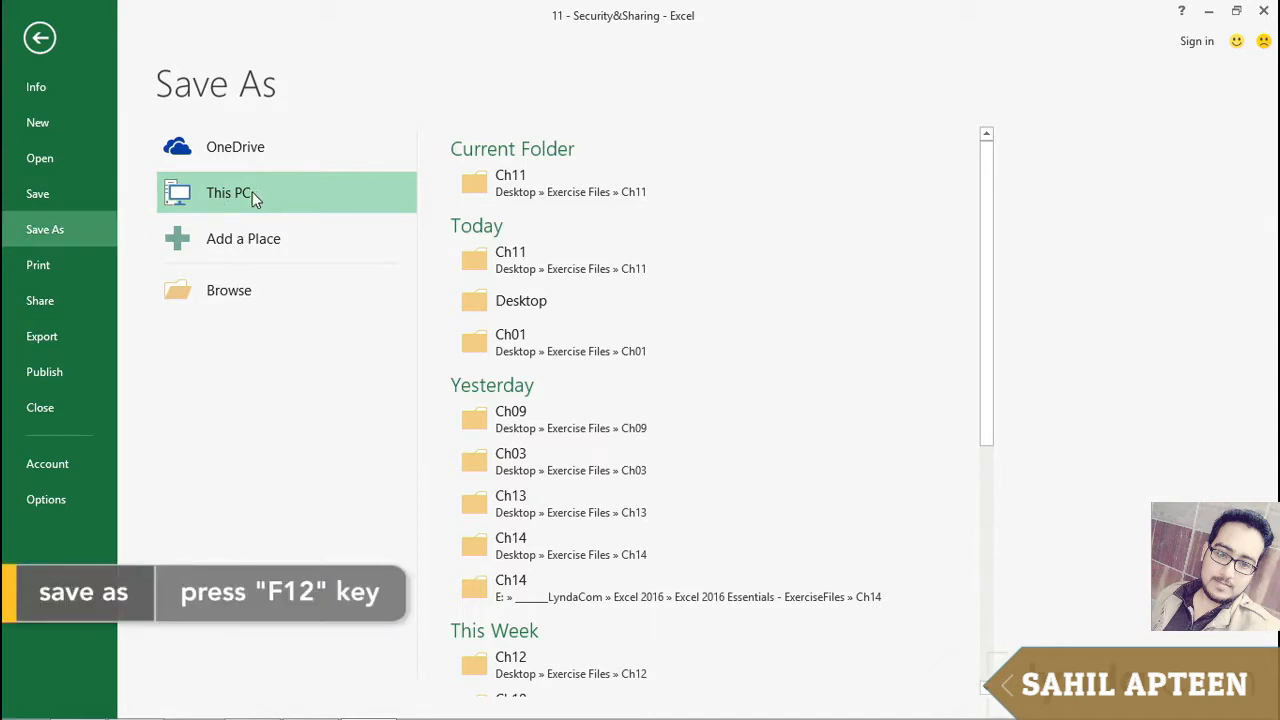
key("F12")
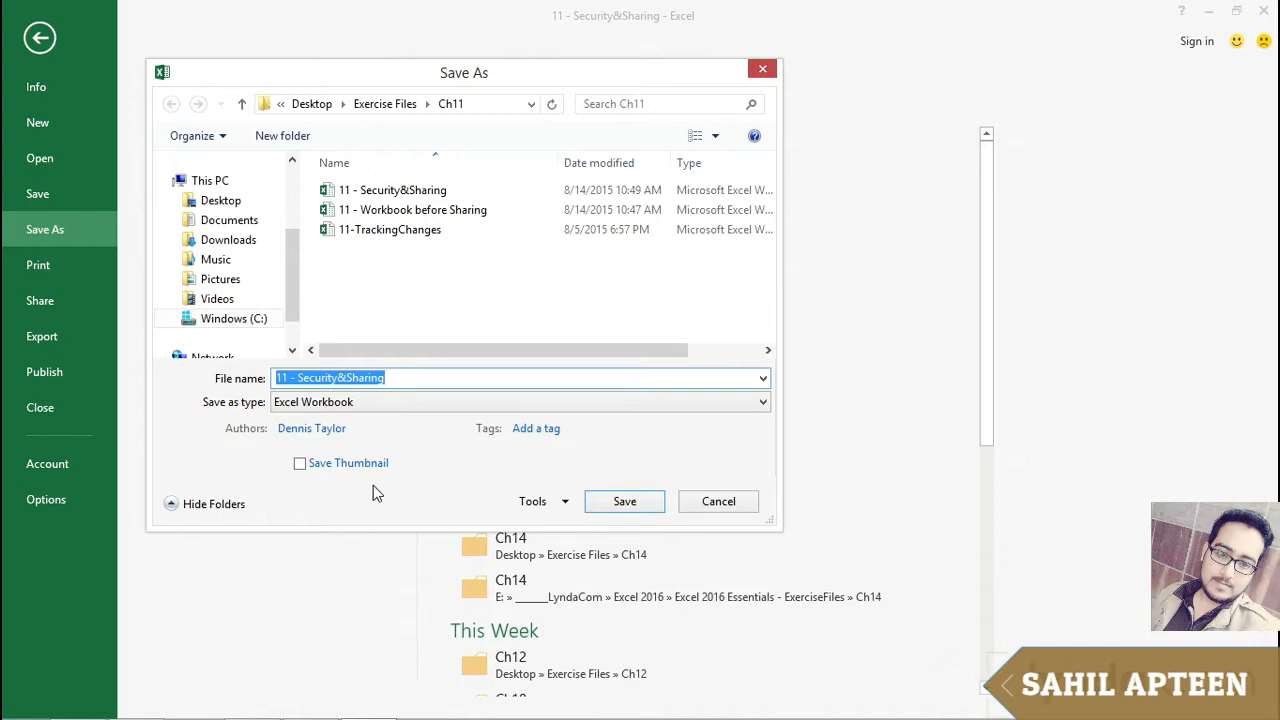
left_click(565, 505)
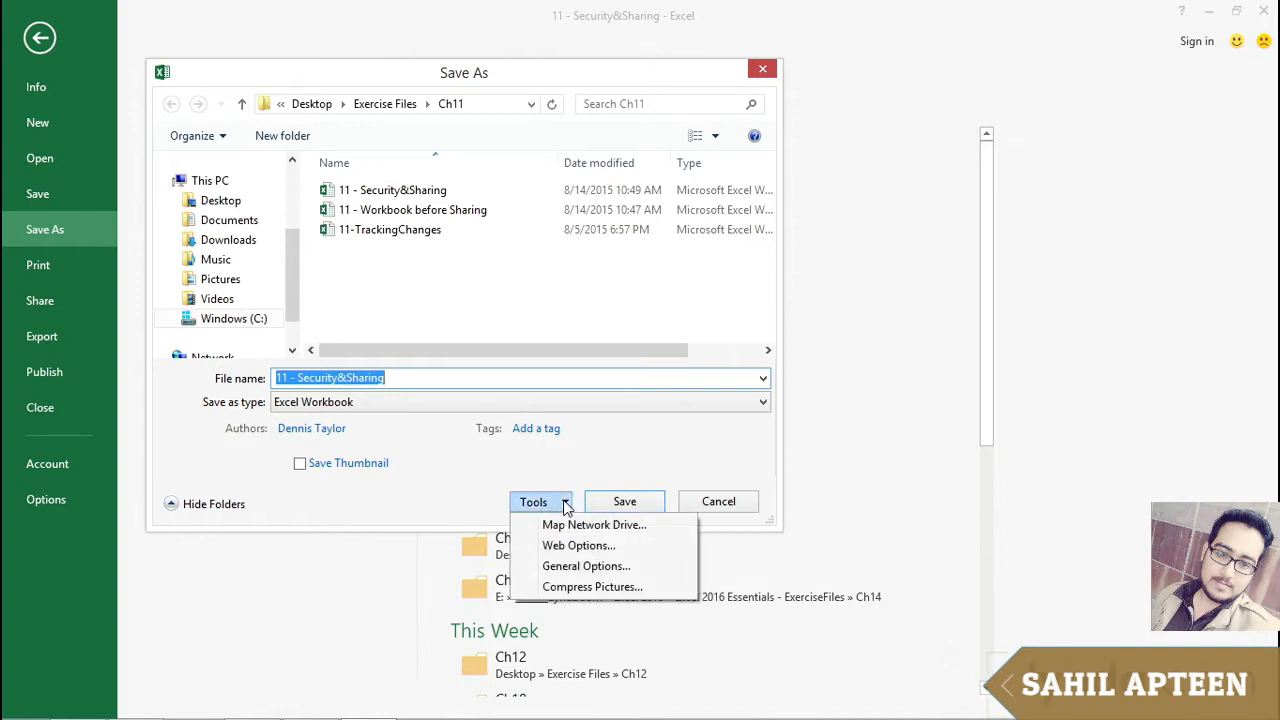
left_click(578, 570)
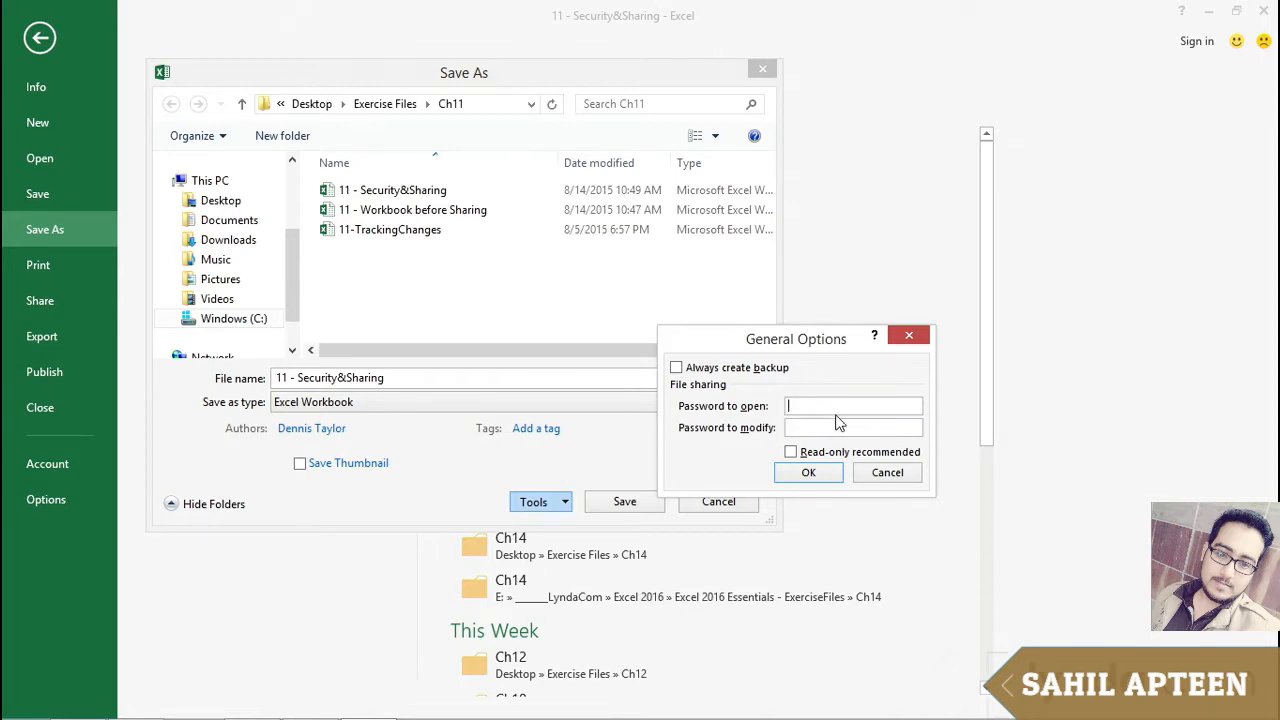
type("12")
left_click(797, 475)
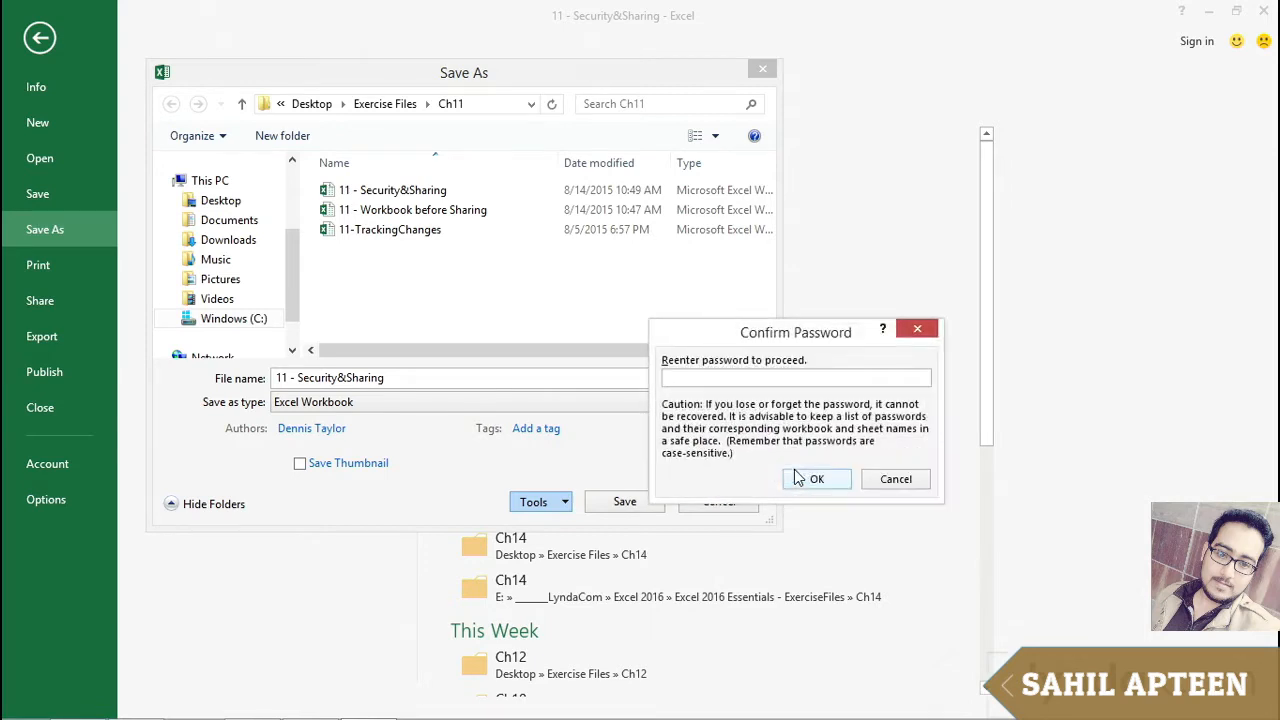
Step: Re-enter the password to confirm, then save the workbook, replacing the existing file
type("12")
key("Return")
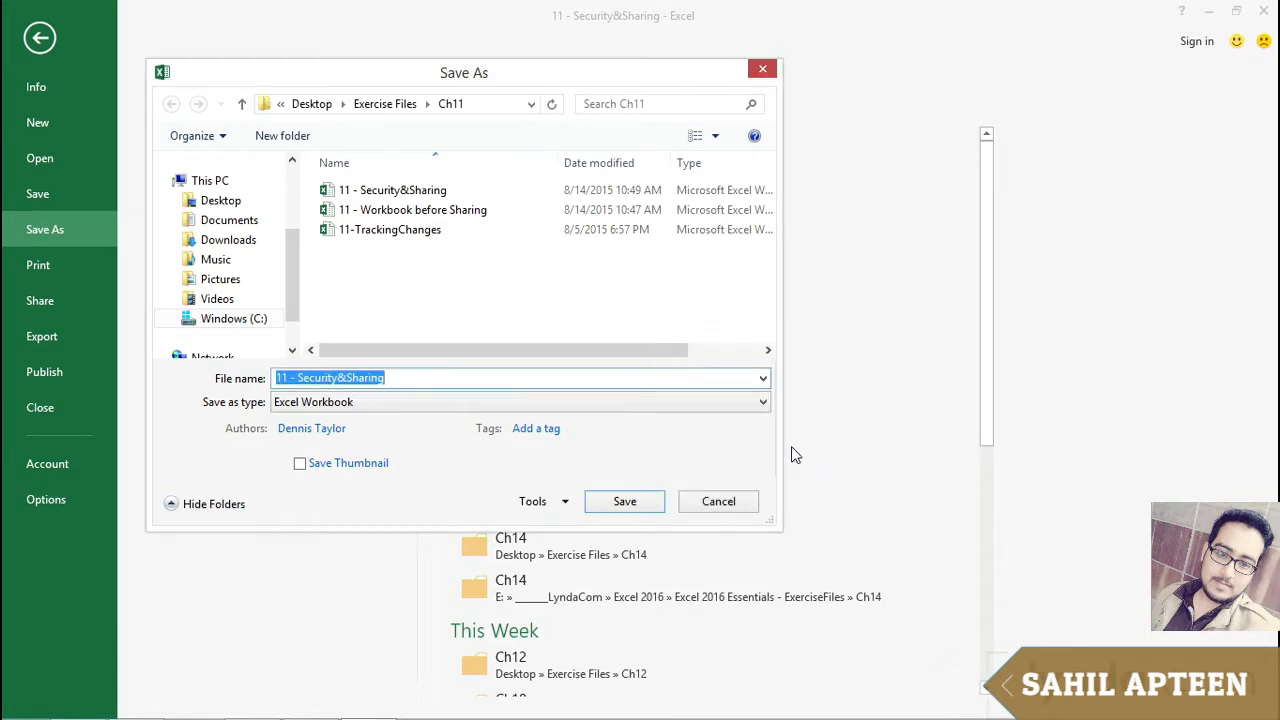
left_click(603, 502)
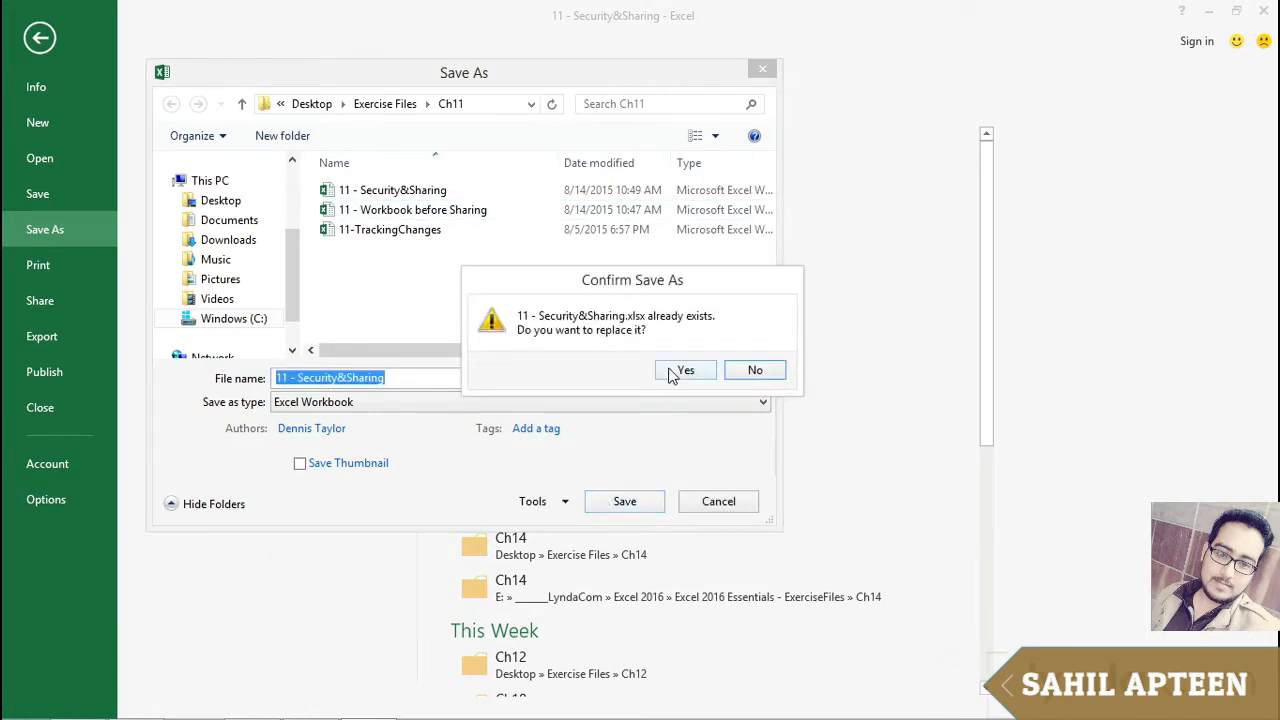
left_click(676, 372)
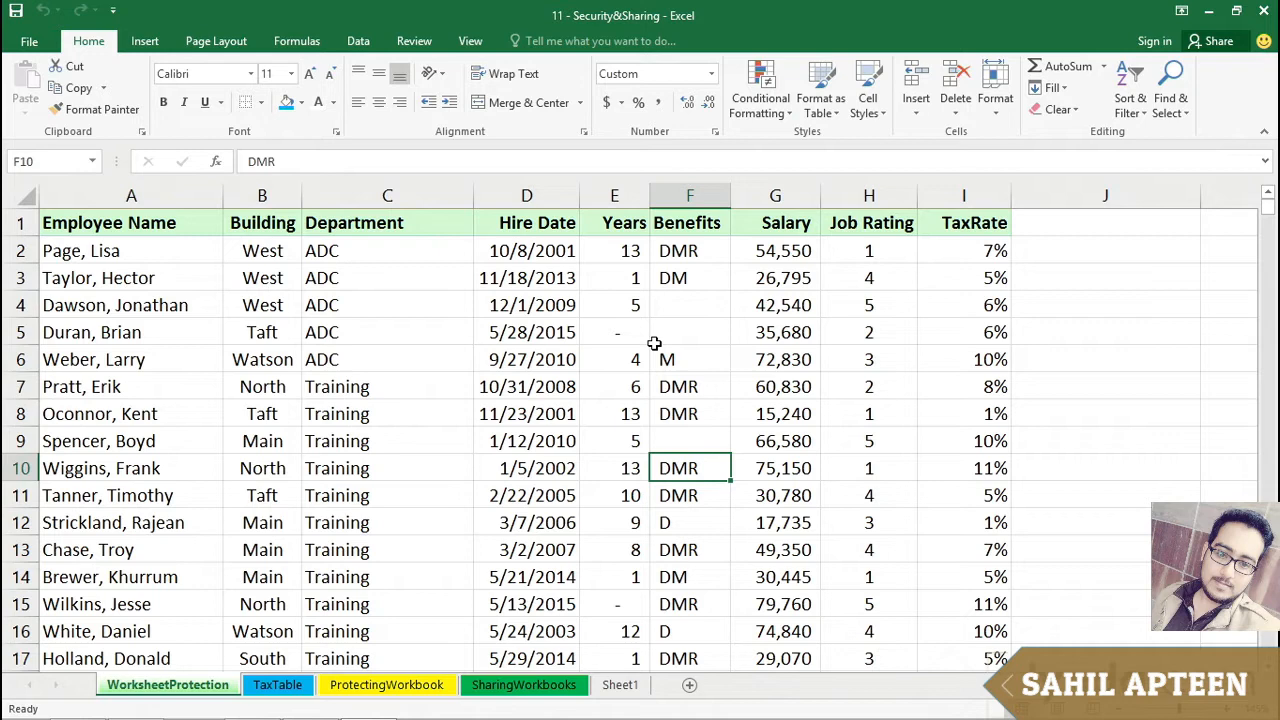
Step: Close the workbook and reopen 11 - Security&Sharing from the recent files list
key("ctrl+w")
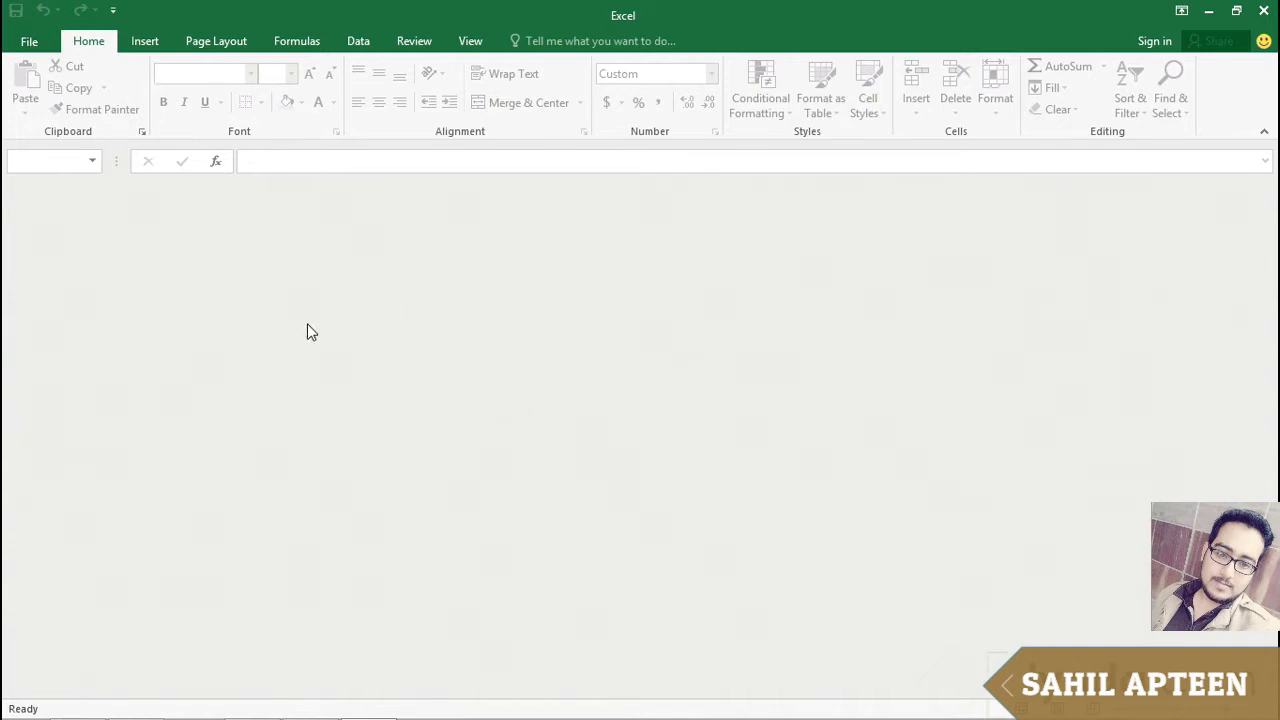
key("ctrl+o")
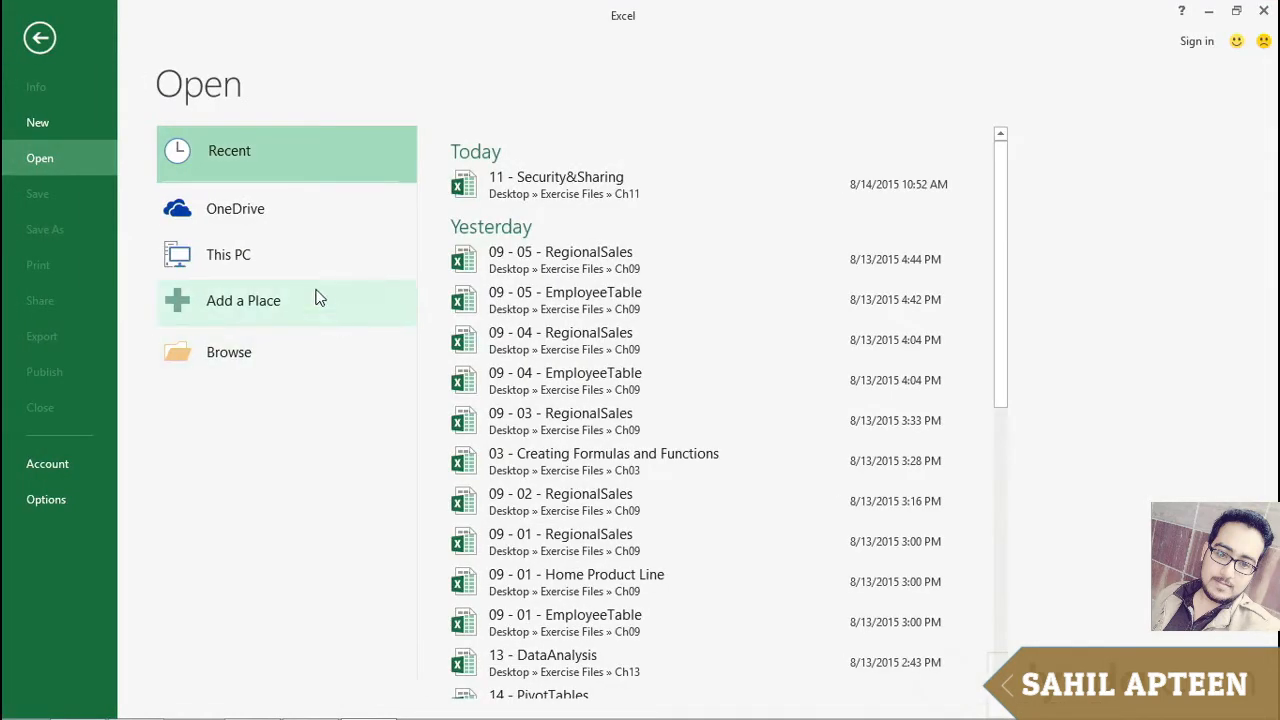
left_click(575, 182)
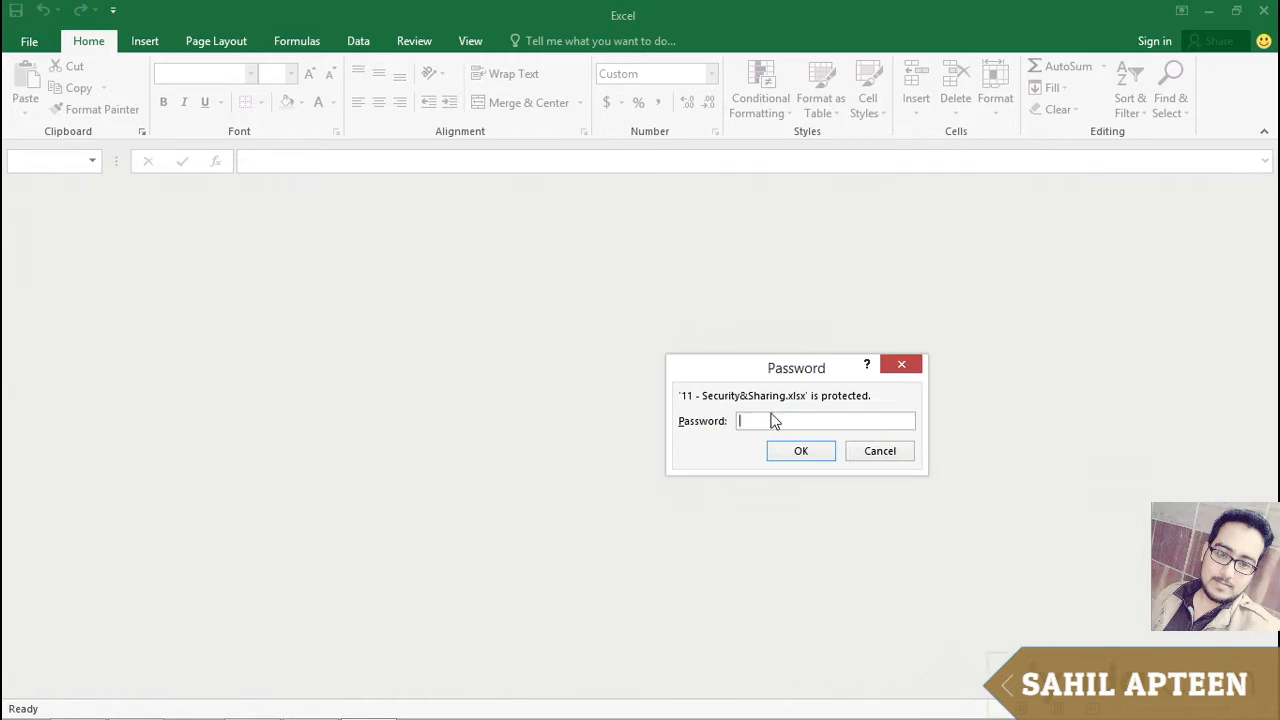
Step: Enter the password to open the protected workbook
type("12")
key("Return")
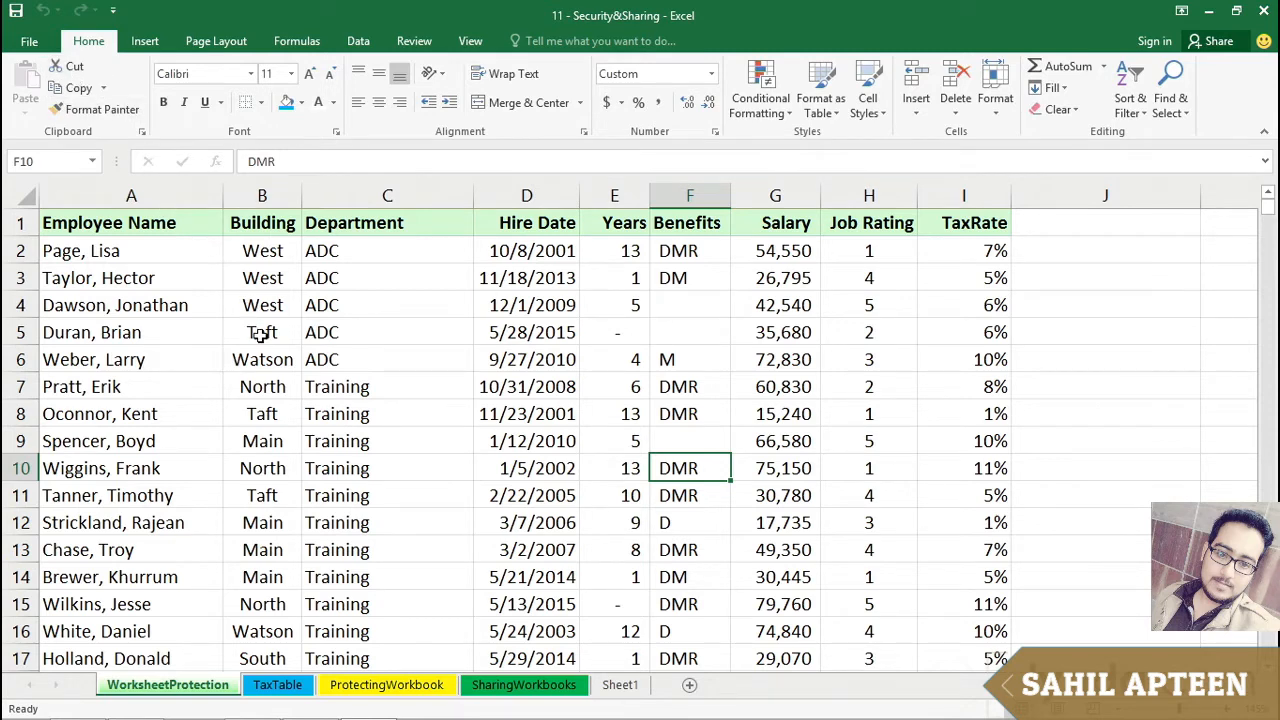
Step: In the Save As General Options, clear the password to open and set a password to modify instead
key("F12")
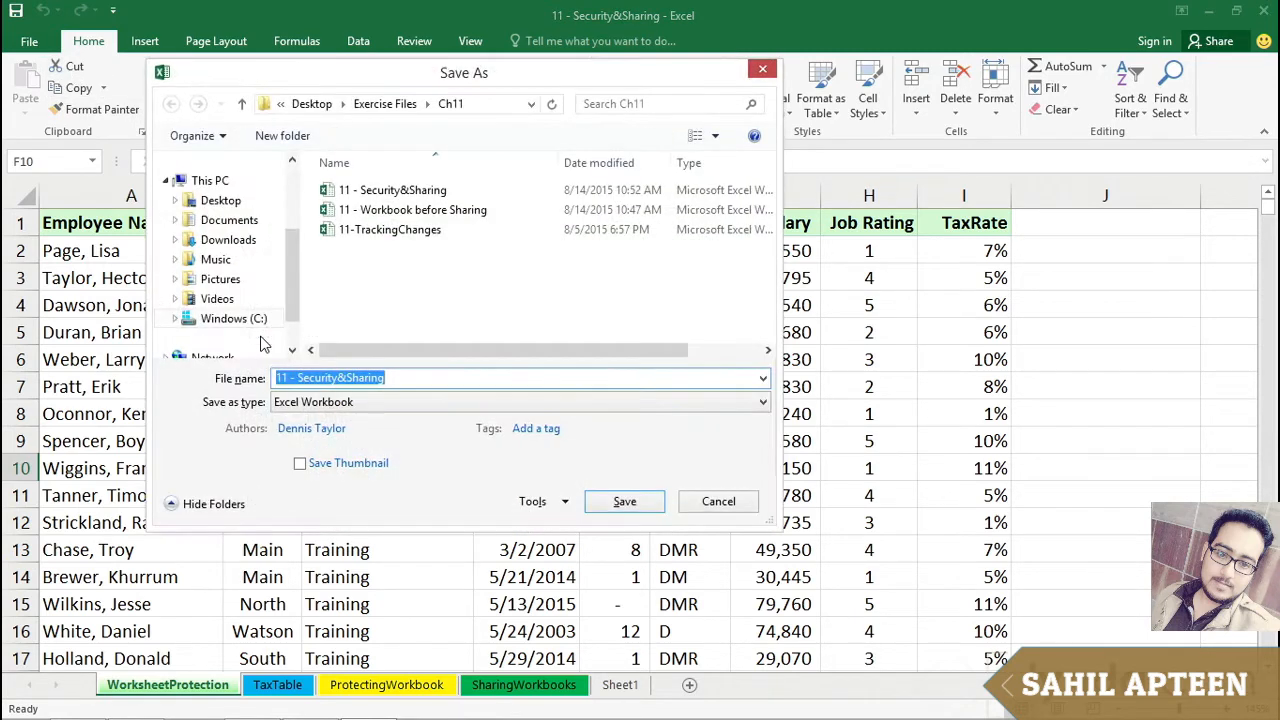
left_click(566, 503)
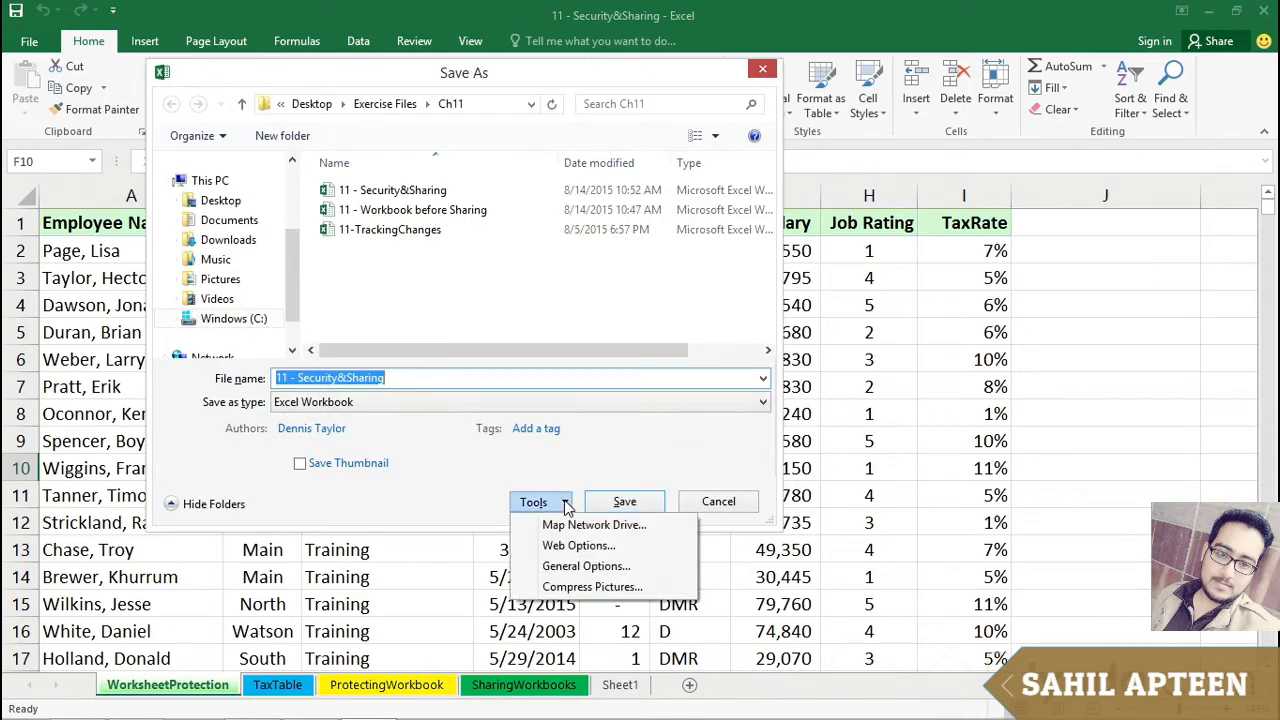
left_click(565, 567)
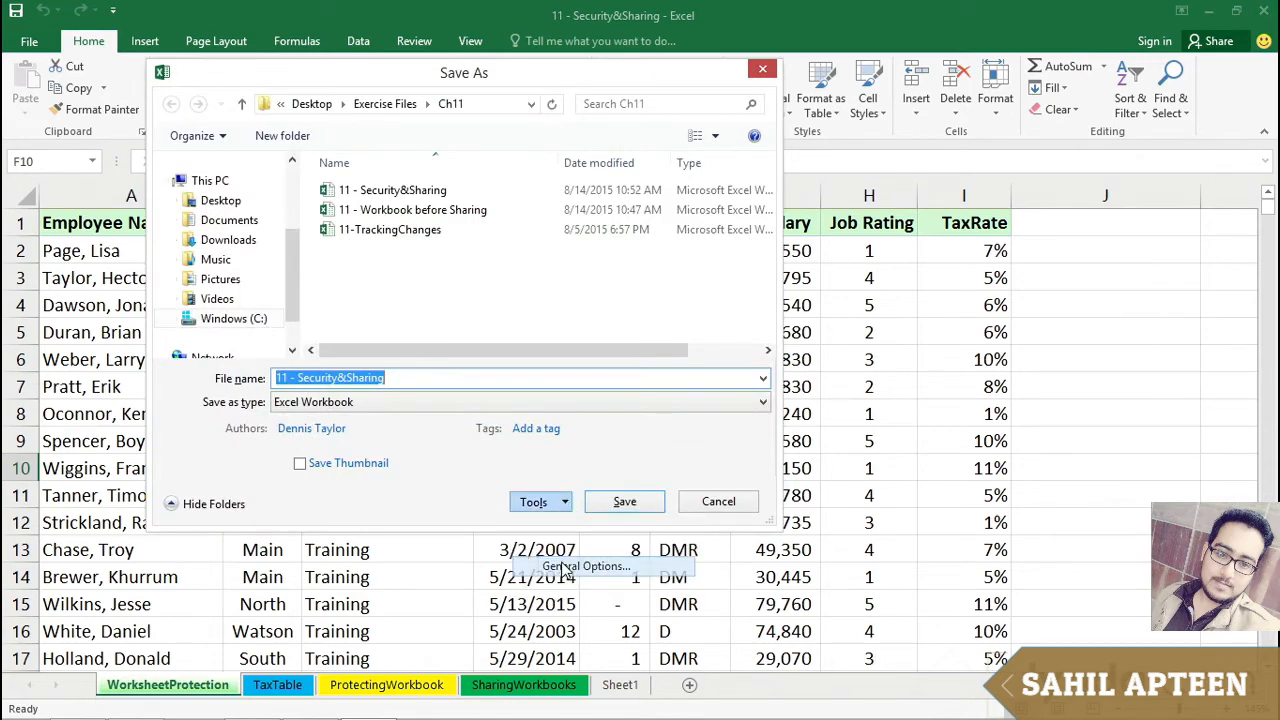
type("12")
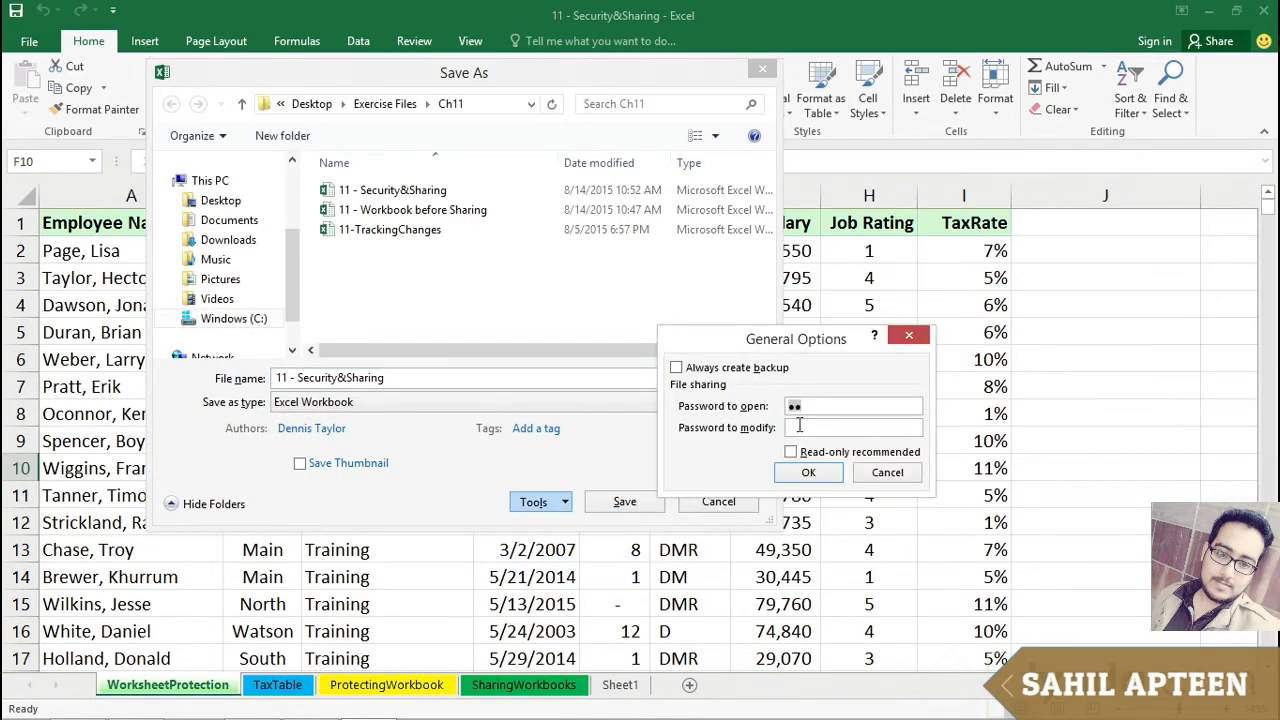
left_click_drag(805, 406, 771, 411)
key("BackSpace")
left_click(795, 425)
type("12")
key("Return")
Step: Re-enter the modify password to confirm, then save the workbook, replacing the existing file
type("12")
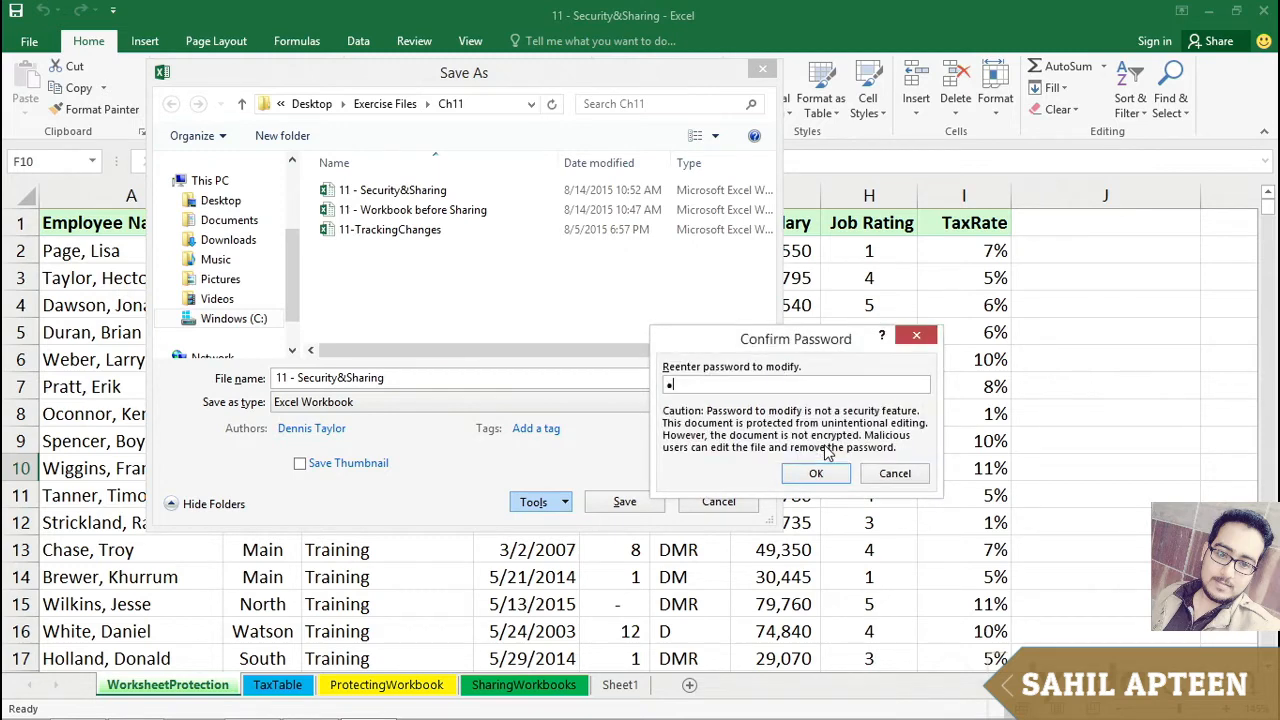
key("Return")
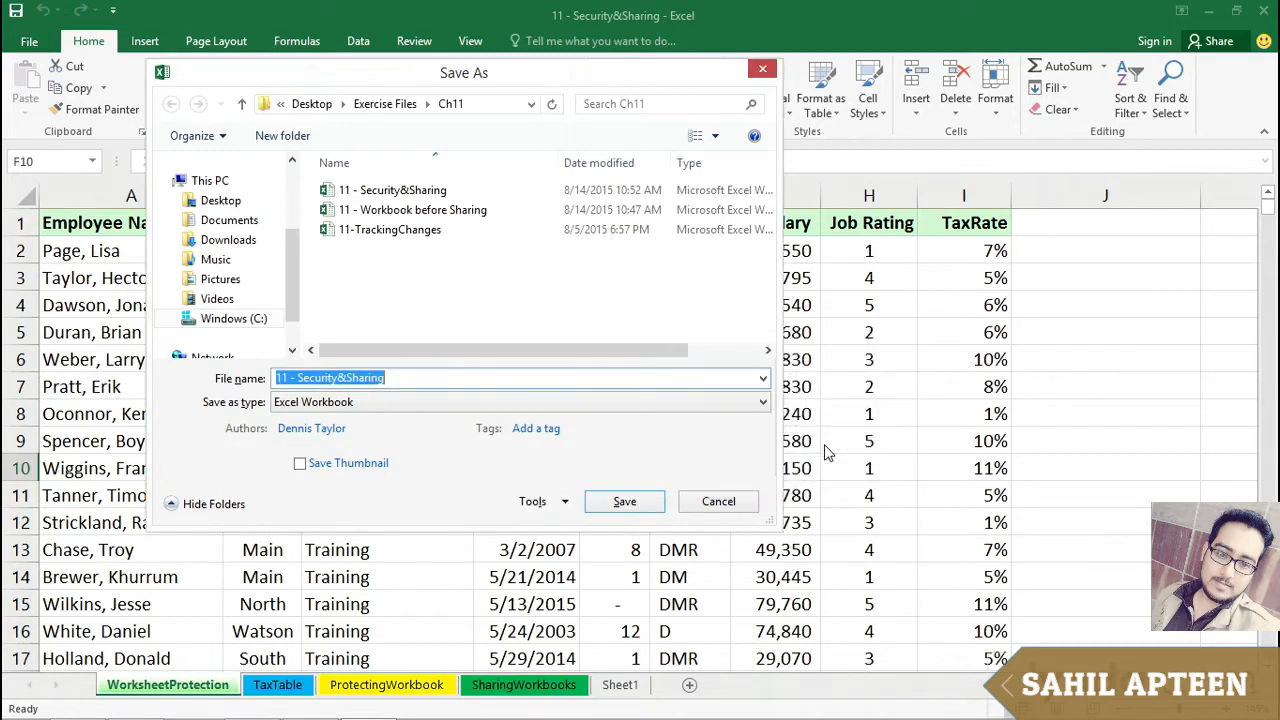
left_click(645, 502)
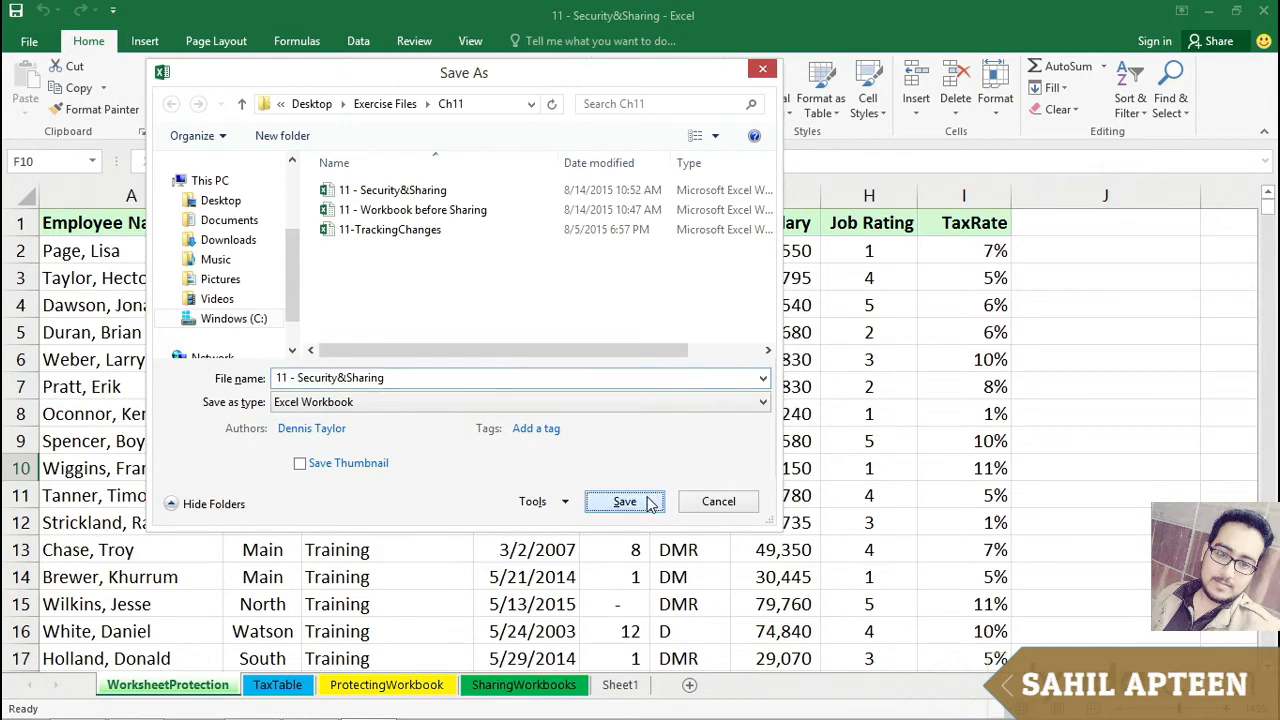
left_click(667, 372)
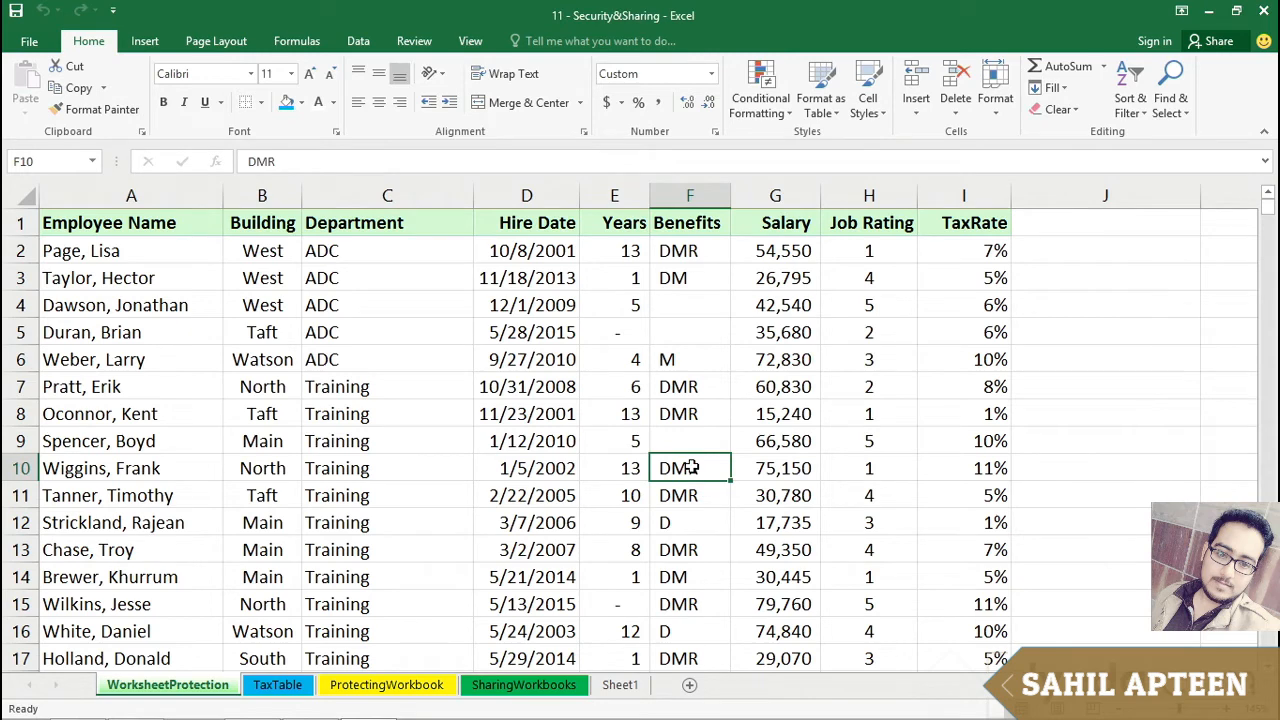
Step: Close and reopen 11 - Security&Sharing from recent files, entering the modify password for write access
key("ctrl+w")
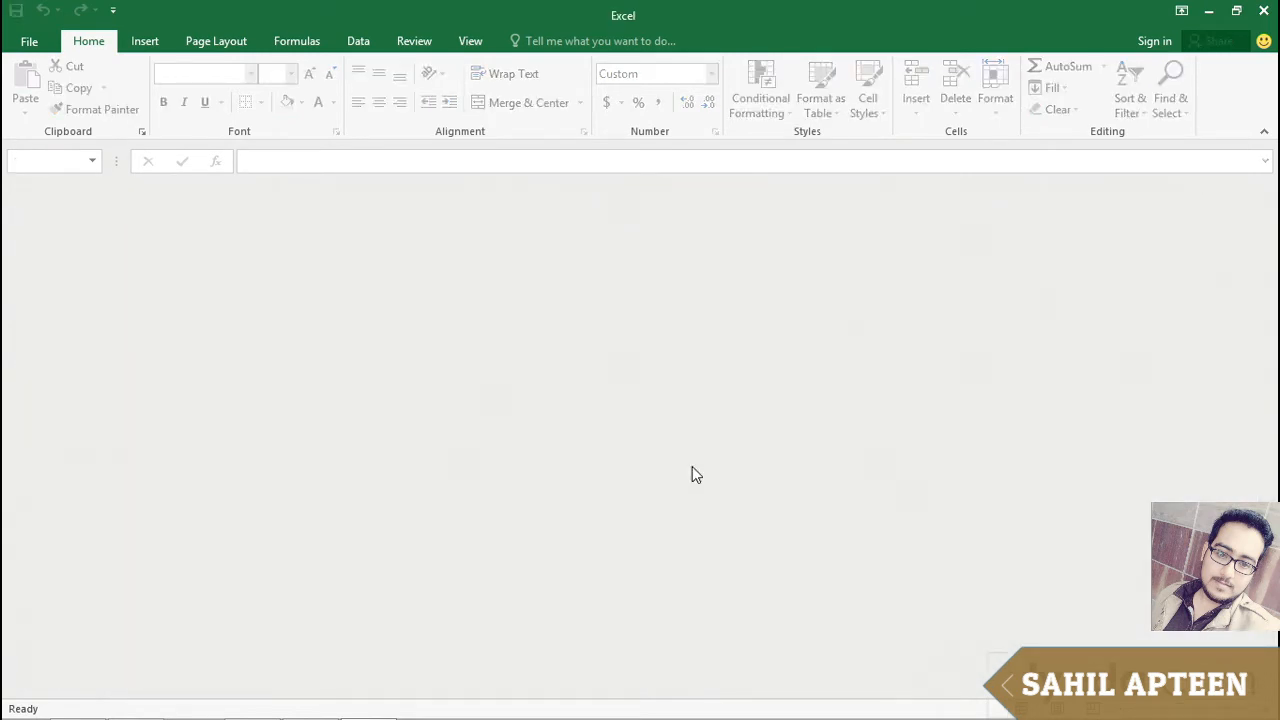
key("ctrl+o")
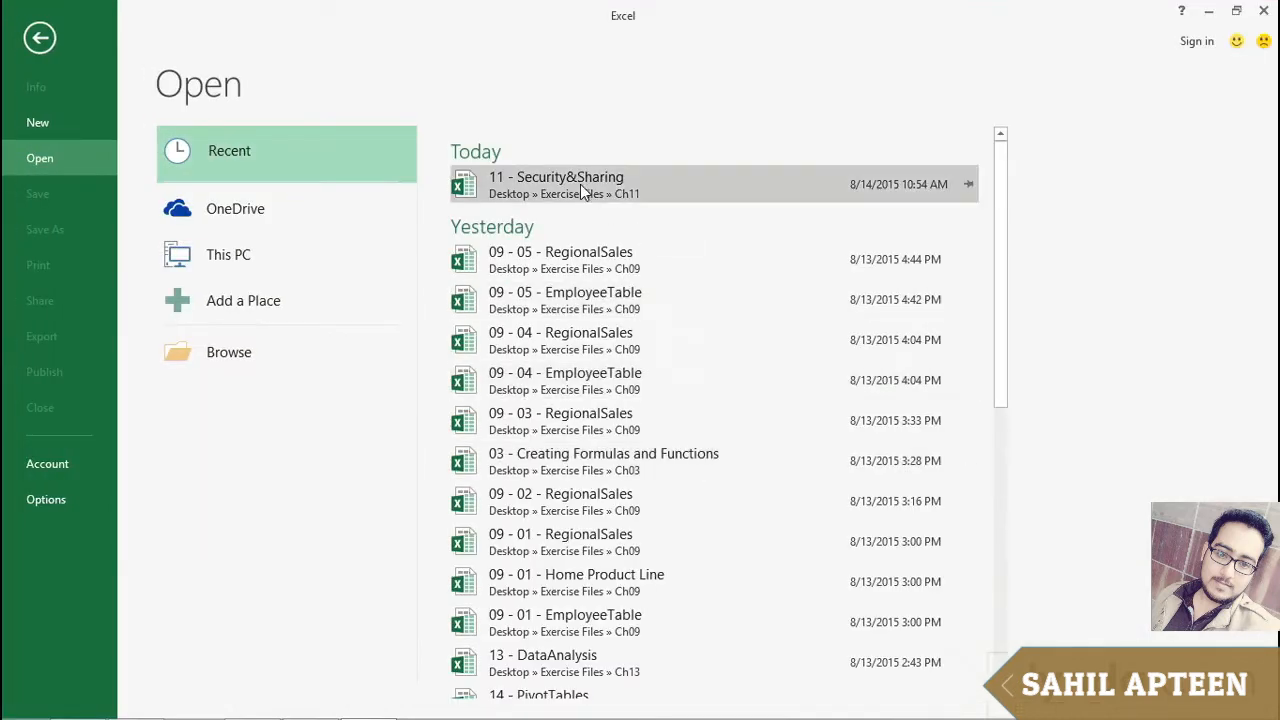
left_click(580, 184)
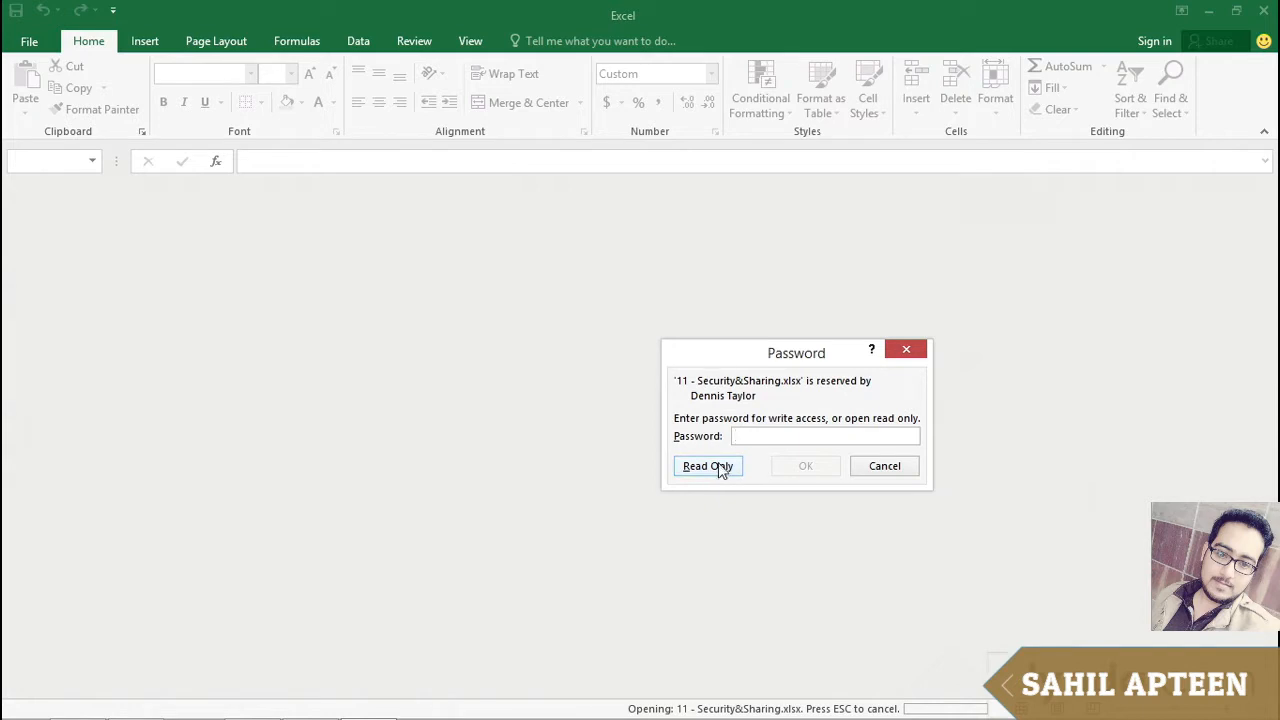
type("12")
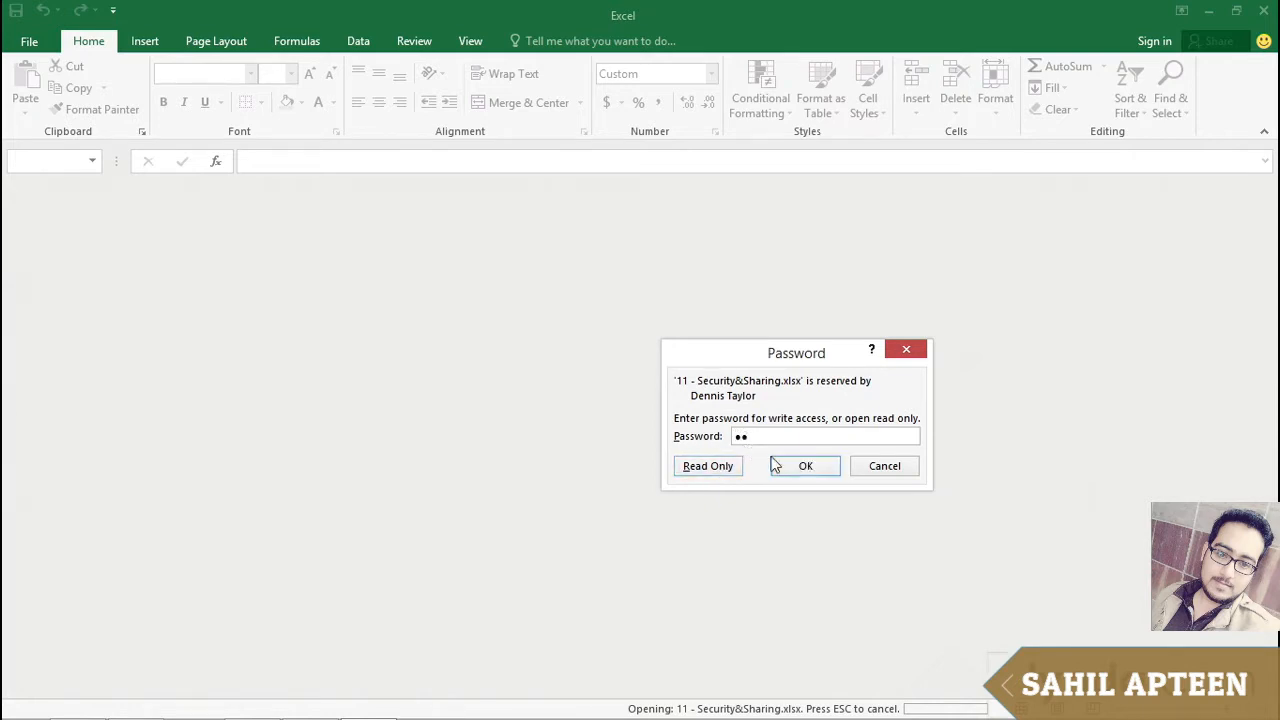
left_click(806, 470)
Step: Add a password to open in the Save As General Options while keeping the password to modify
left_click(570, 386)
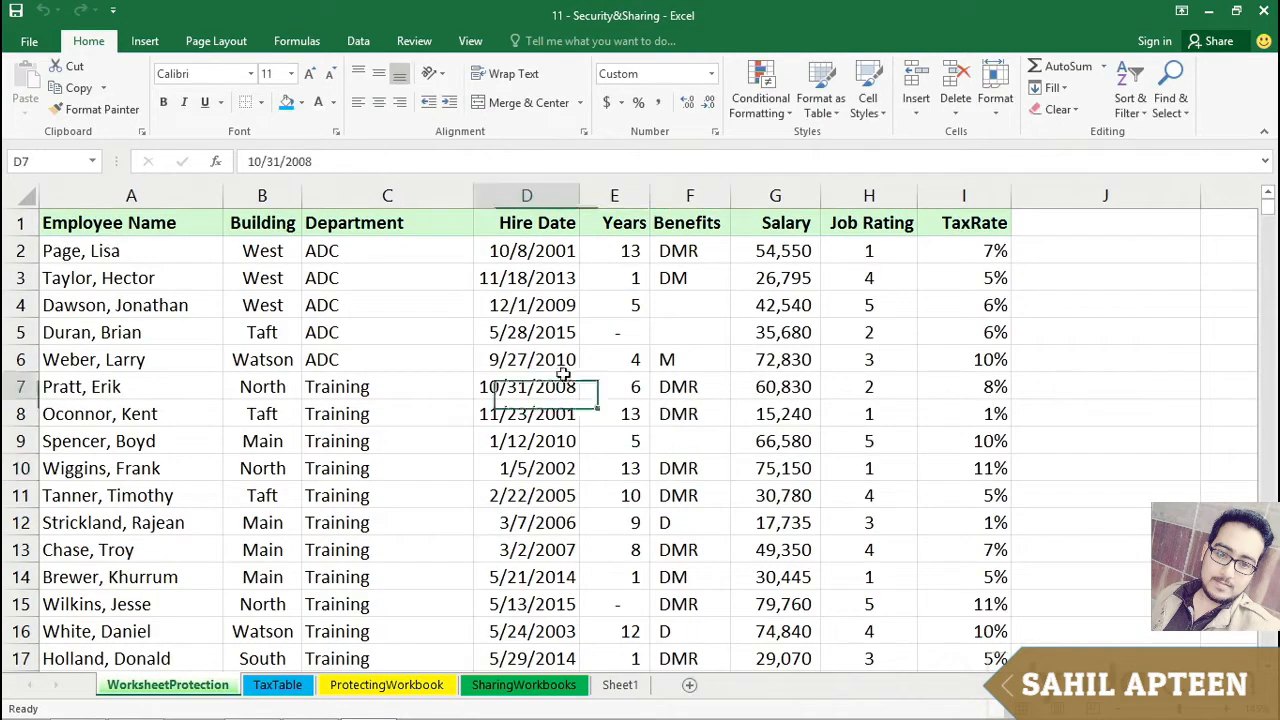
left_click(402, 334)
left_click(409, 394)
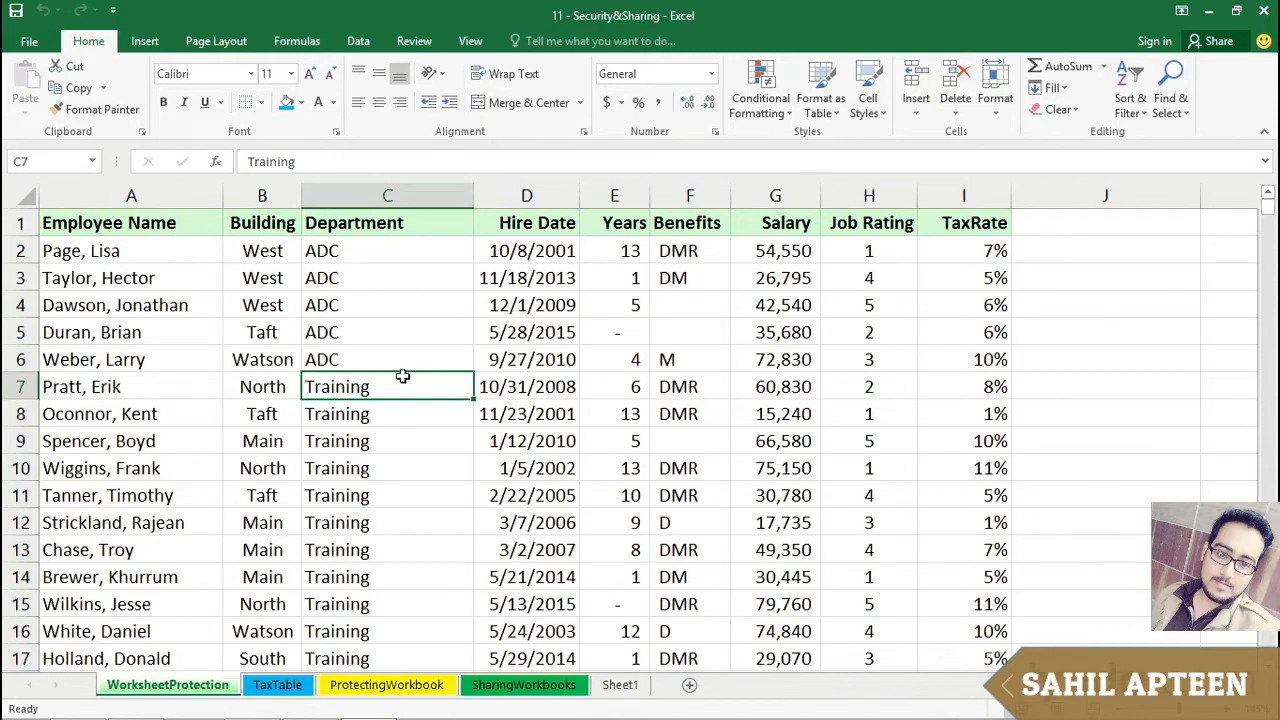
key("F12")
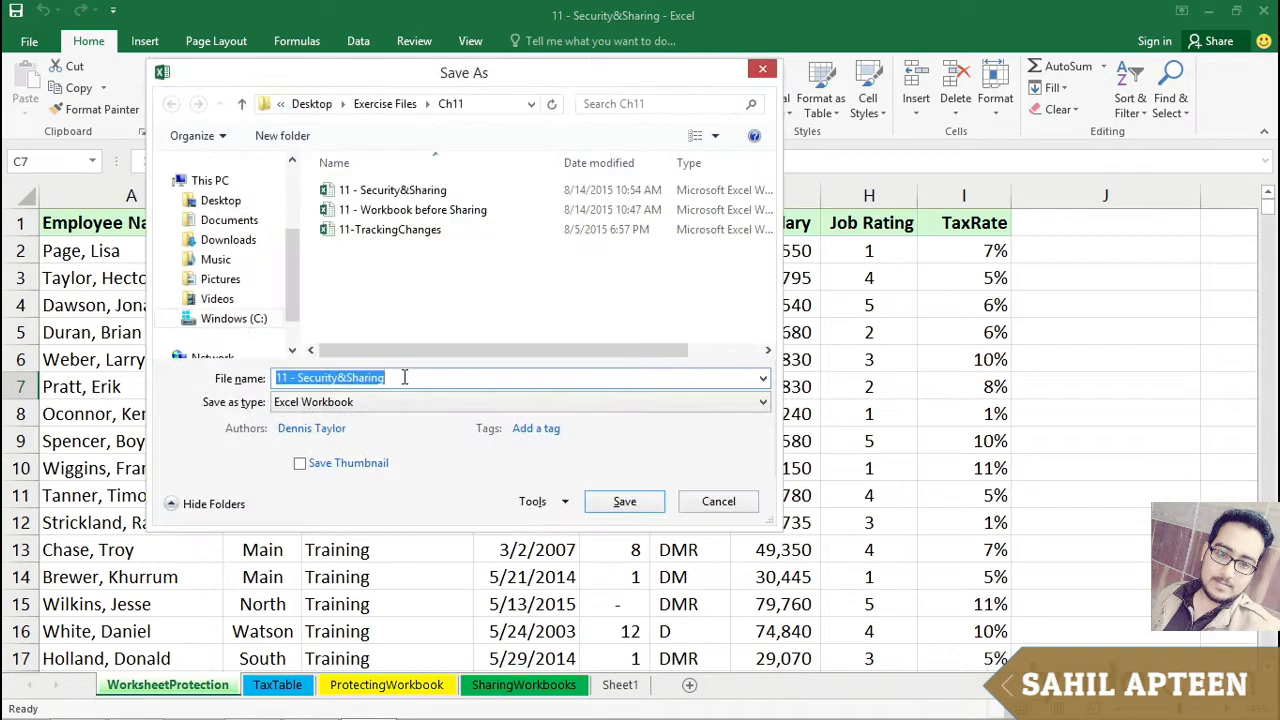
left_click(563, 503)
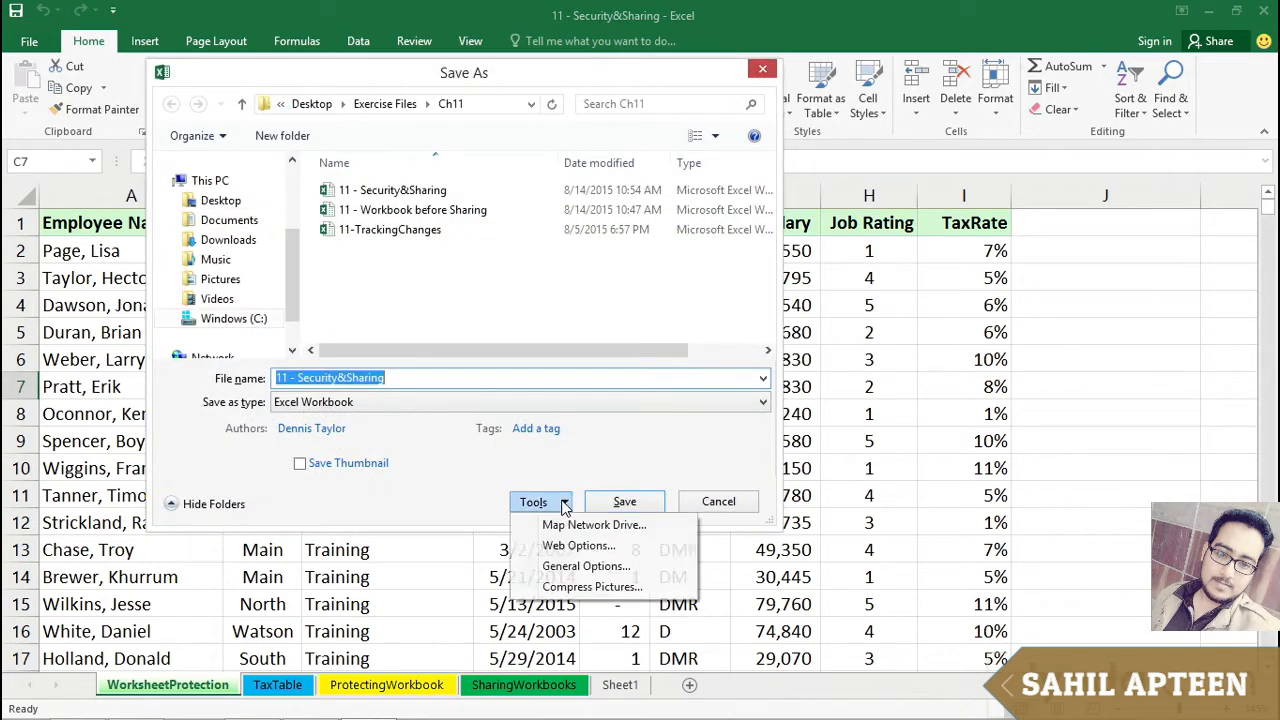
left_click(564, 571)
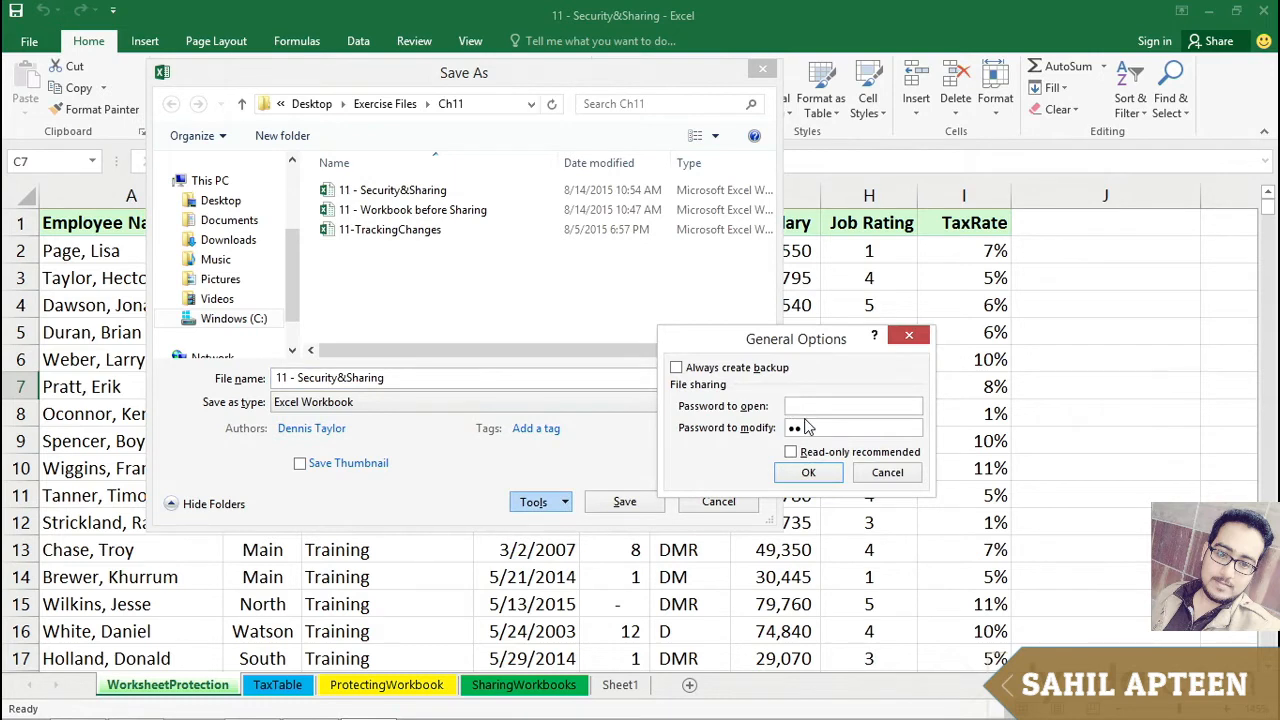
type("12")
left_click(808, 474)
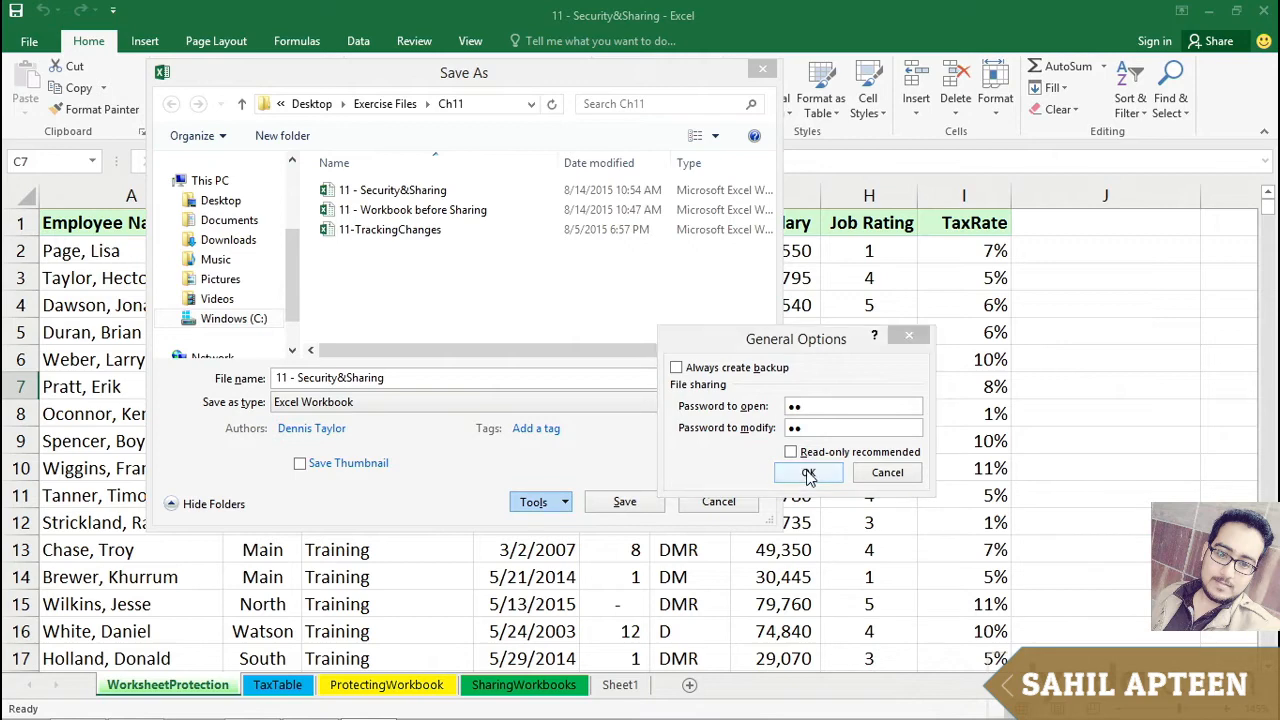
Step: Re-enter the open password to confirm, then save the workbook, replacing the existing file
type("••")
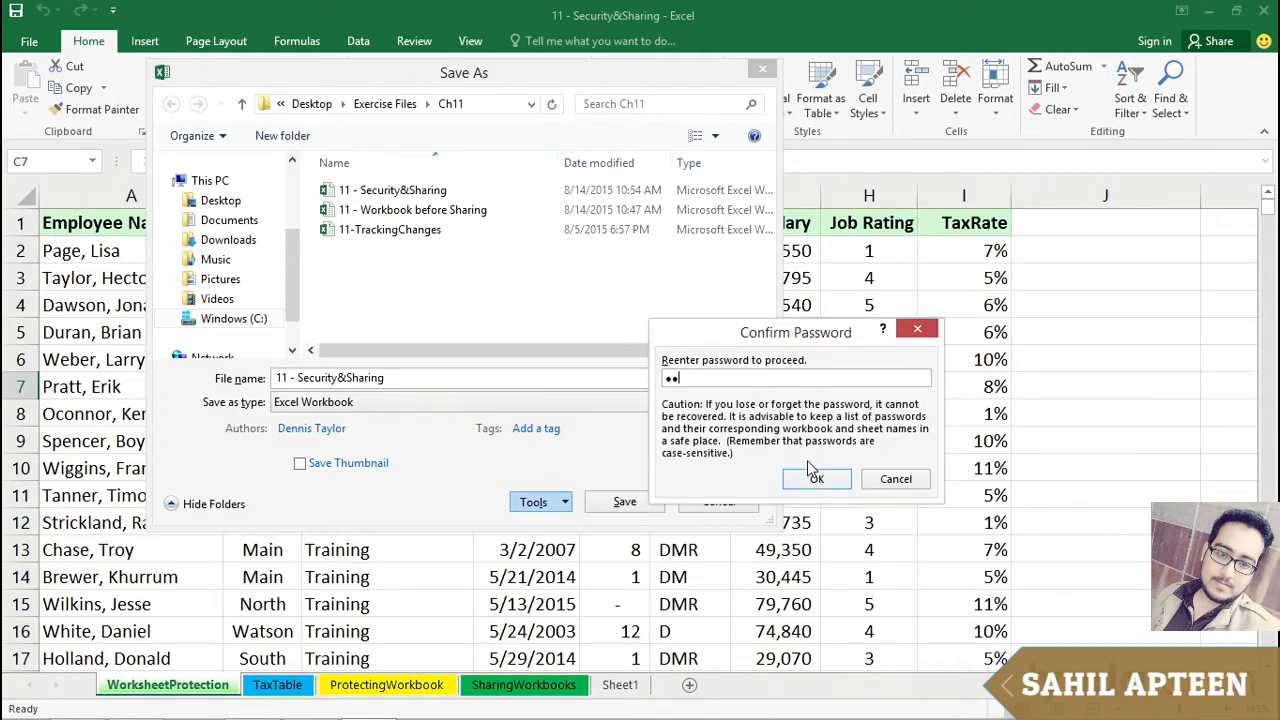
left_click(809, 468)
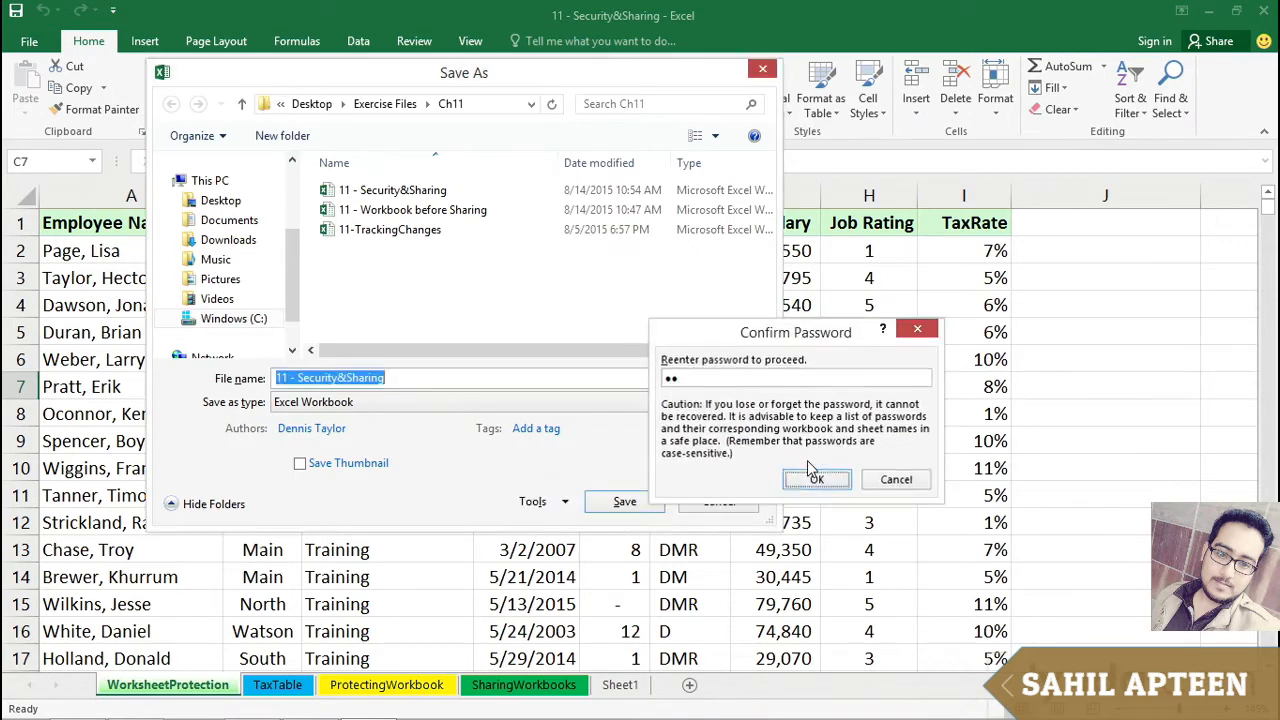
left_click(622, 502)
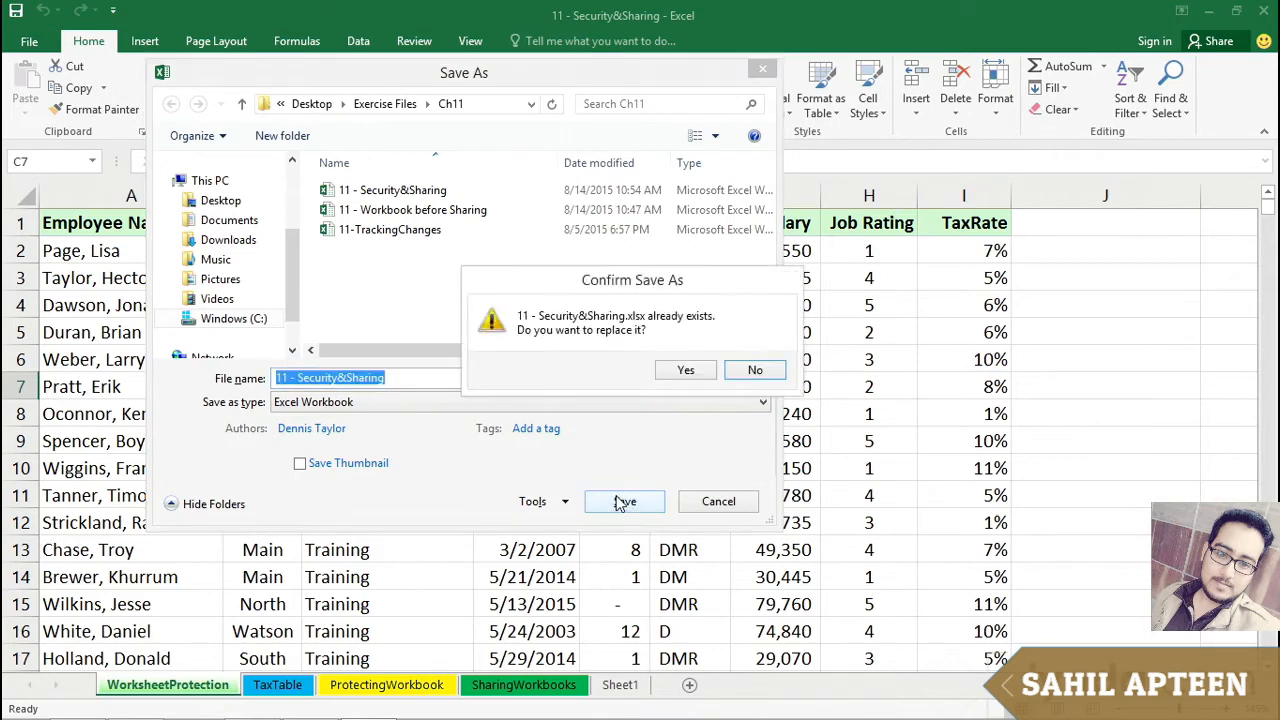
left_click(673, 371)
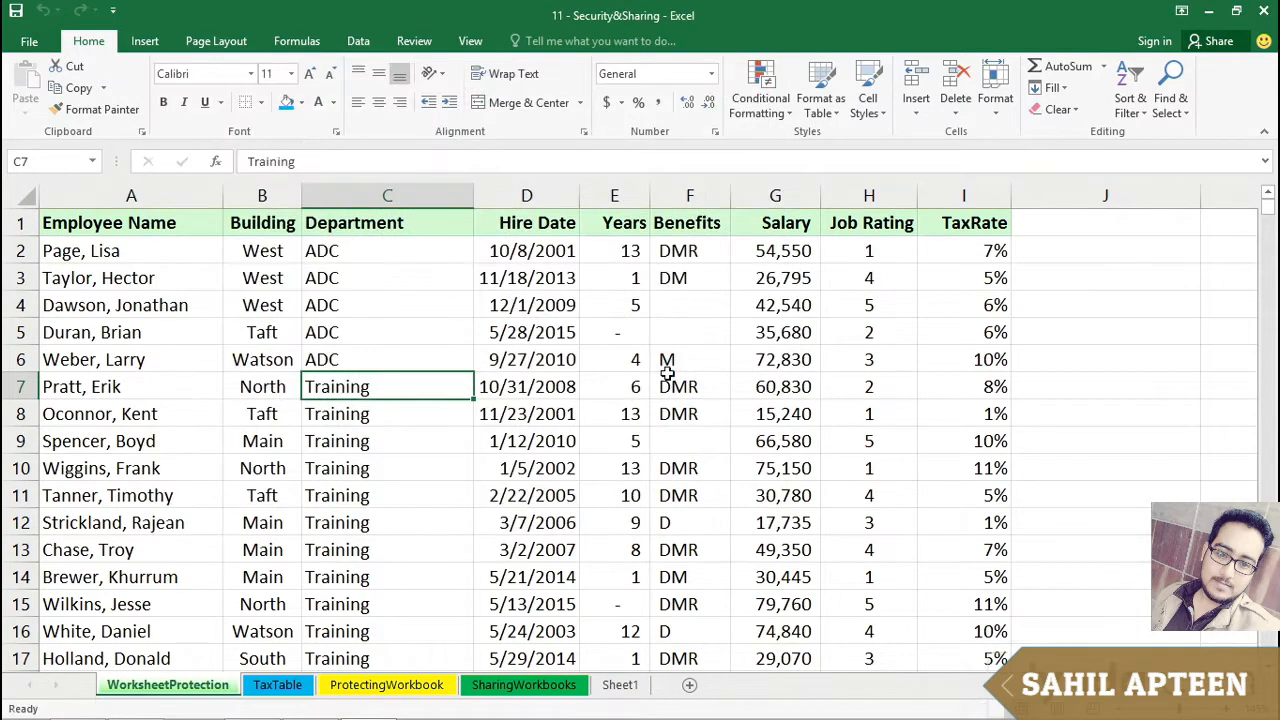
Step: Close and reopen the workbook from recent files, entering the password to open and then the password to modify
key("ctrl+w")
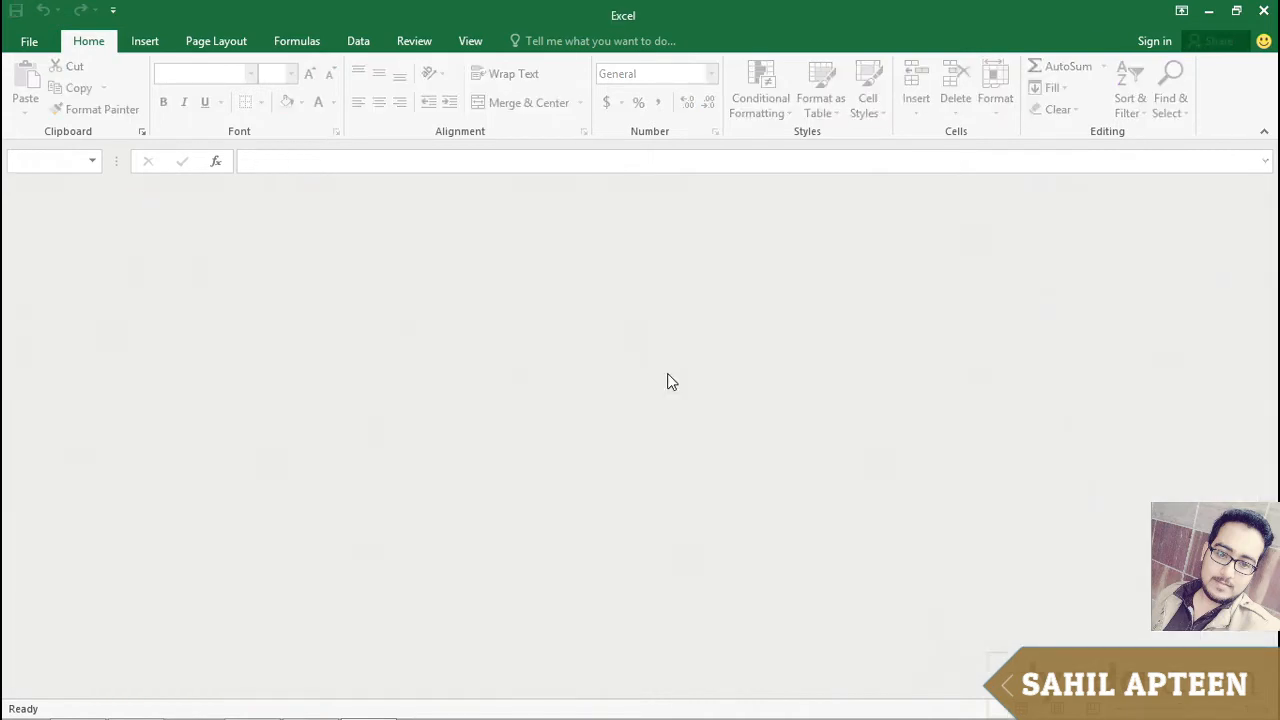
key("ctrl+o")
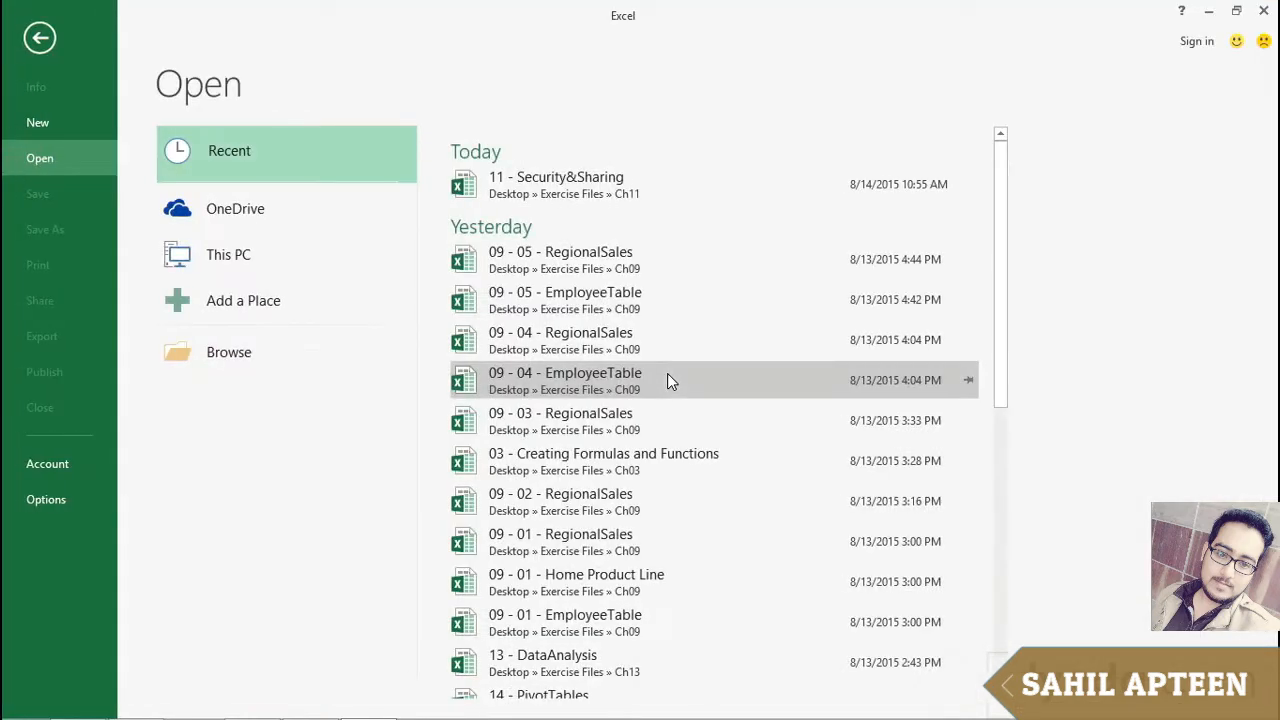
left_click(601, 195)
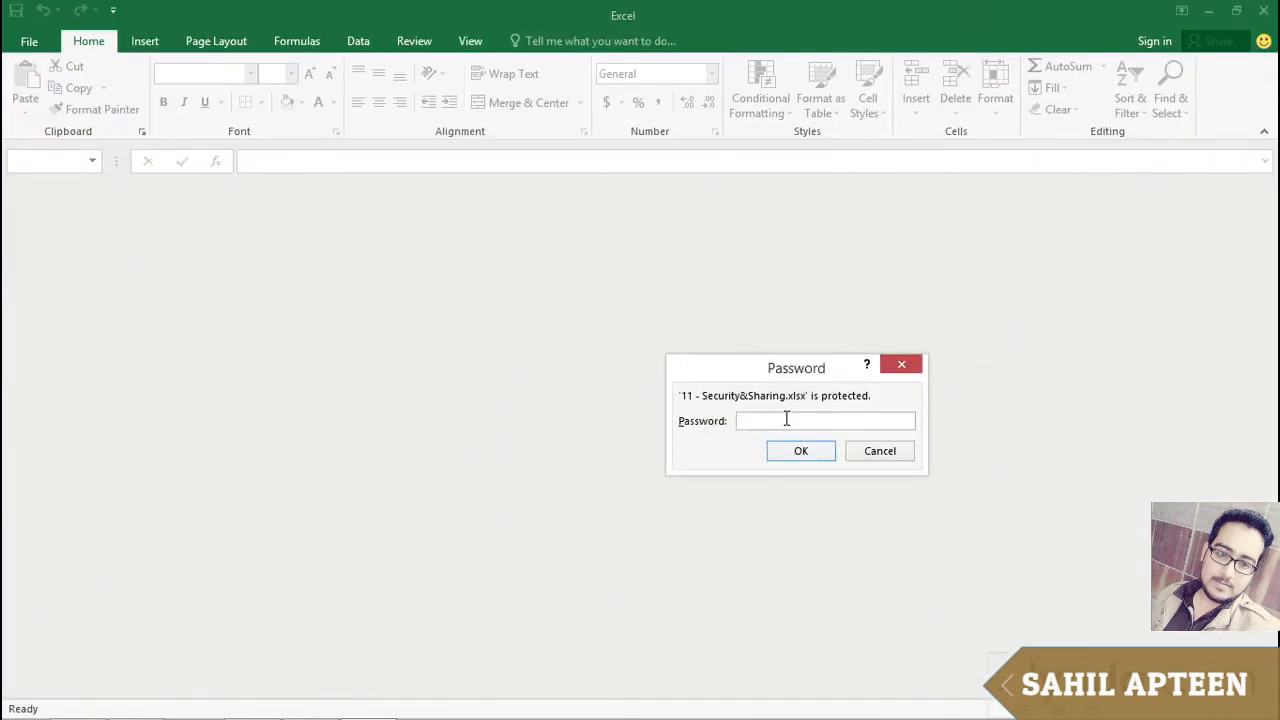
type("12")
key("Return")
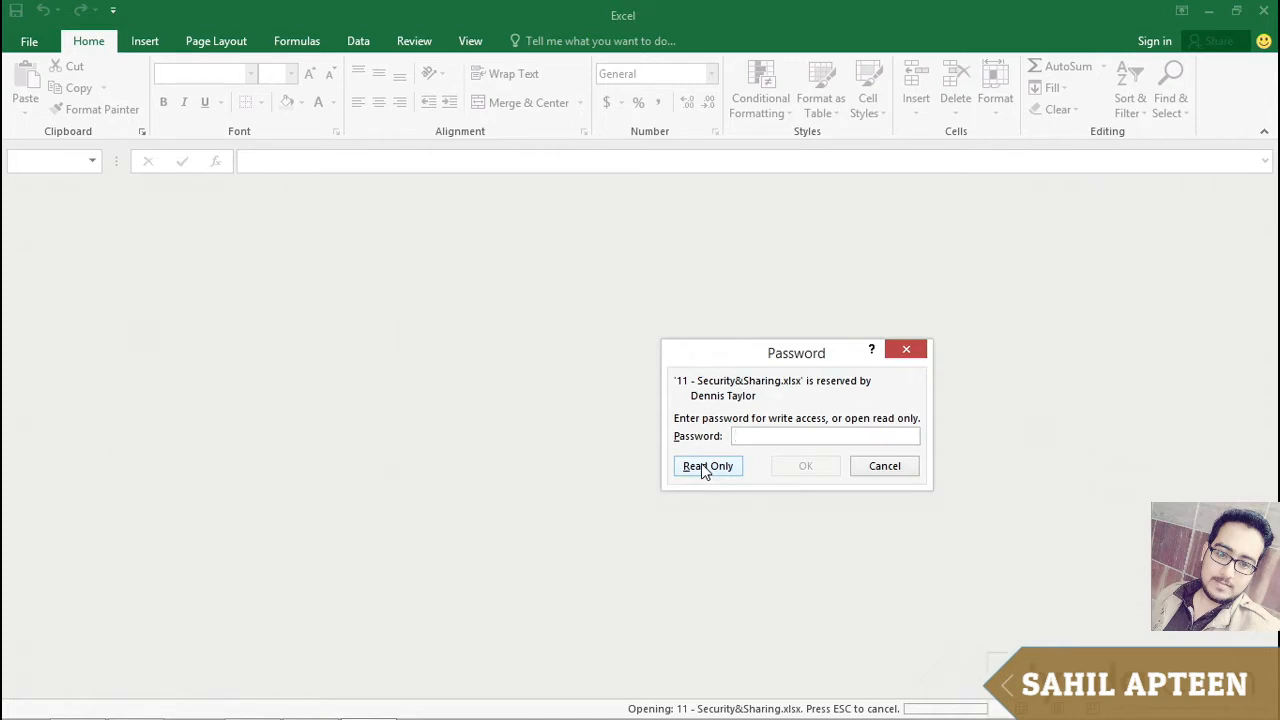
type("••")
left_click(698, 470)
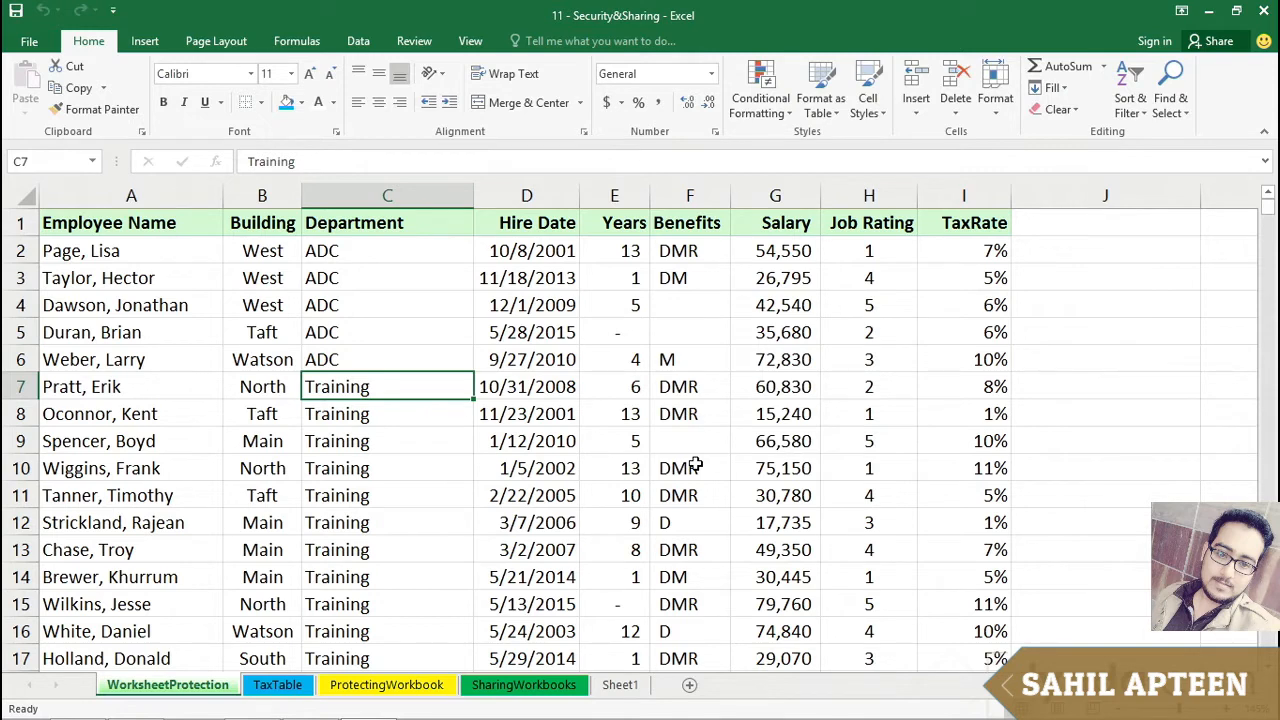
Step: Open the General Options of Save As for the workbook in the Ch11 folder
left_click(30, 42)
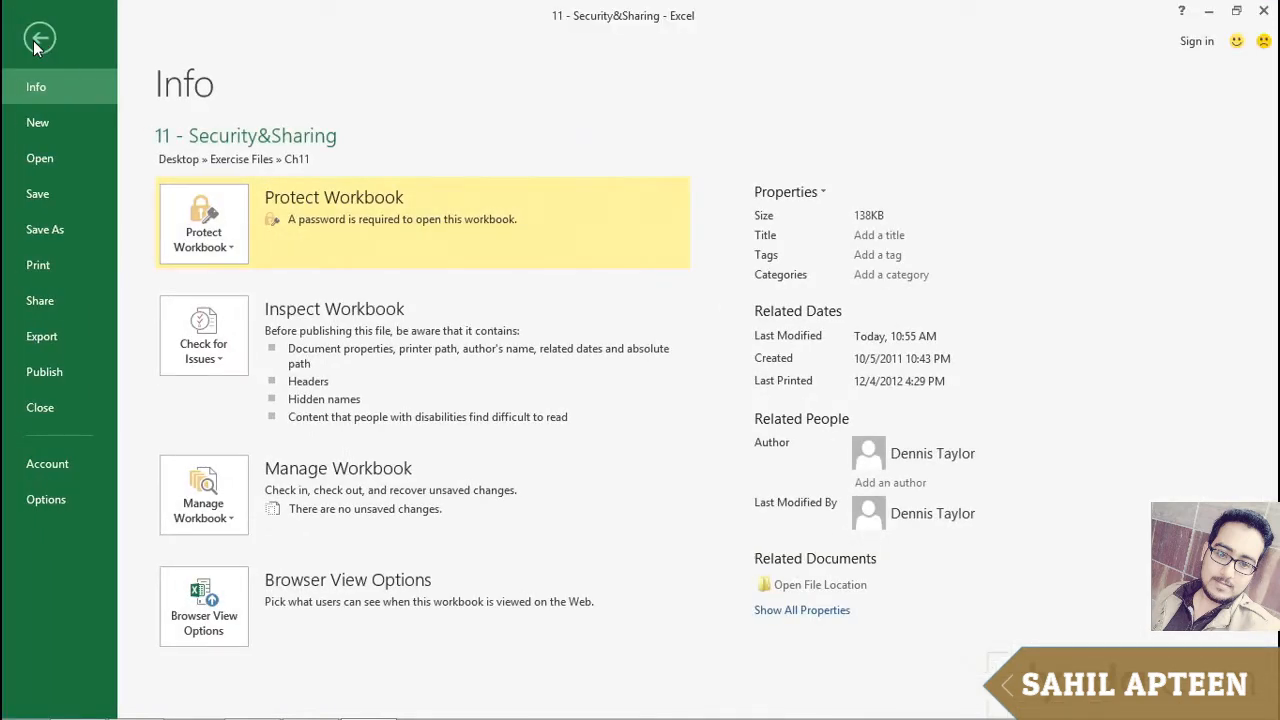
left_click(60, 227)
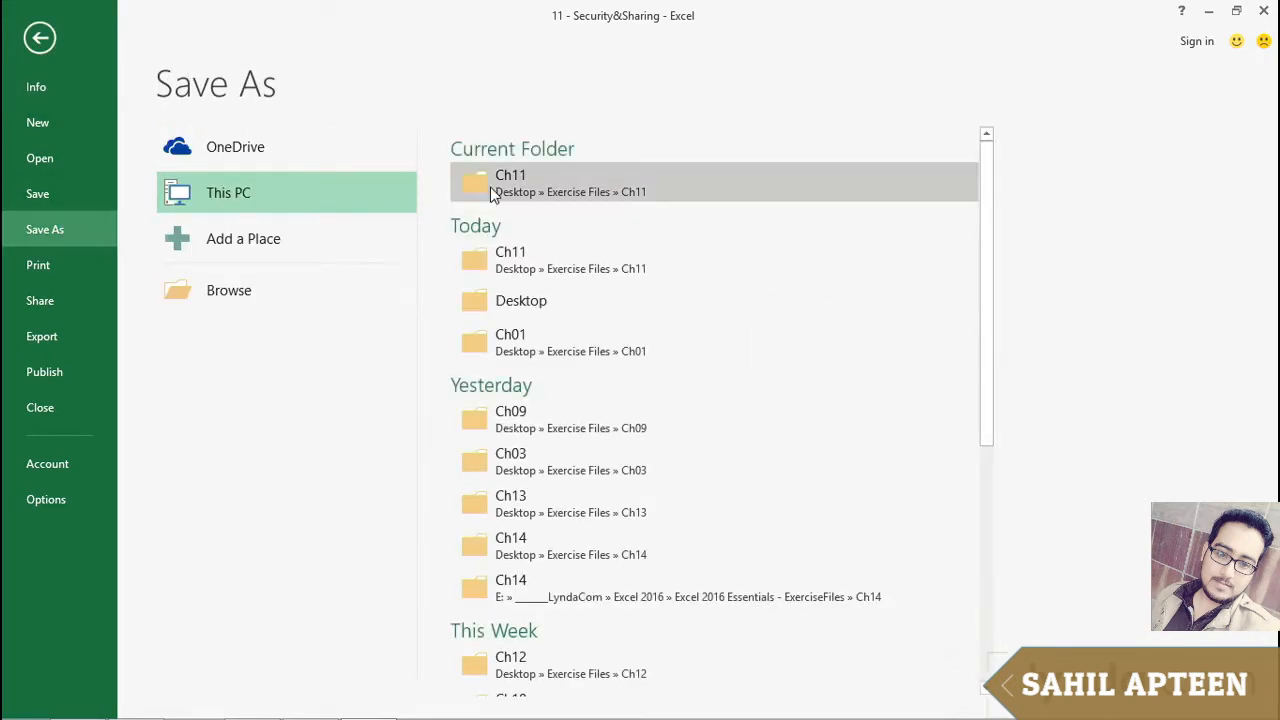
double_click(232, 192)
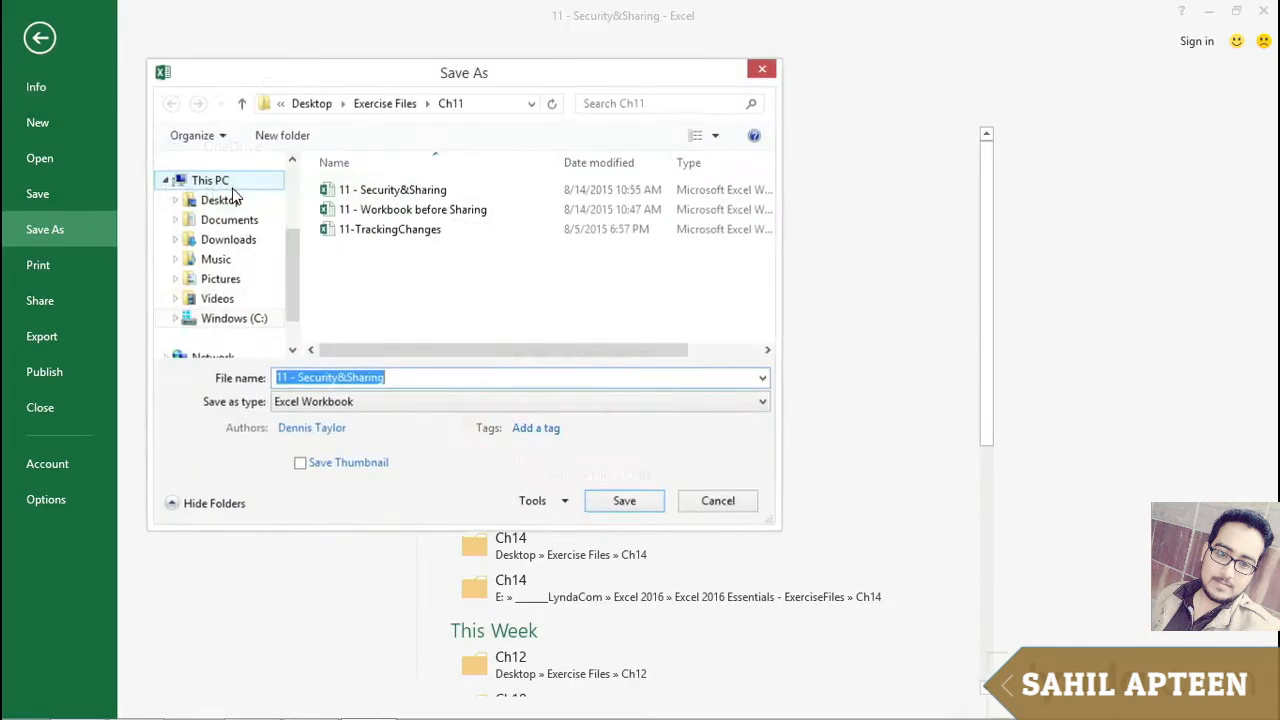
left_click(563, 503)
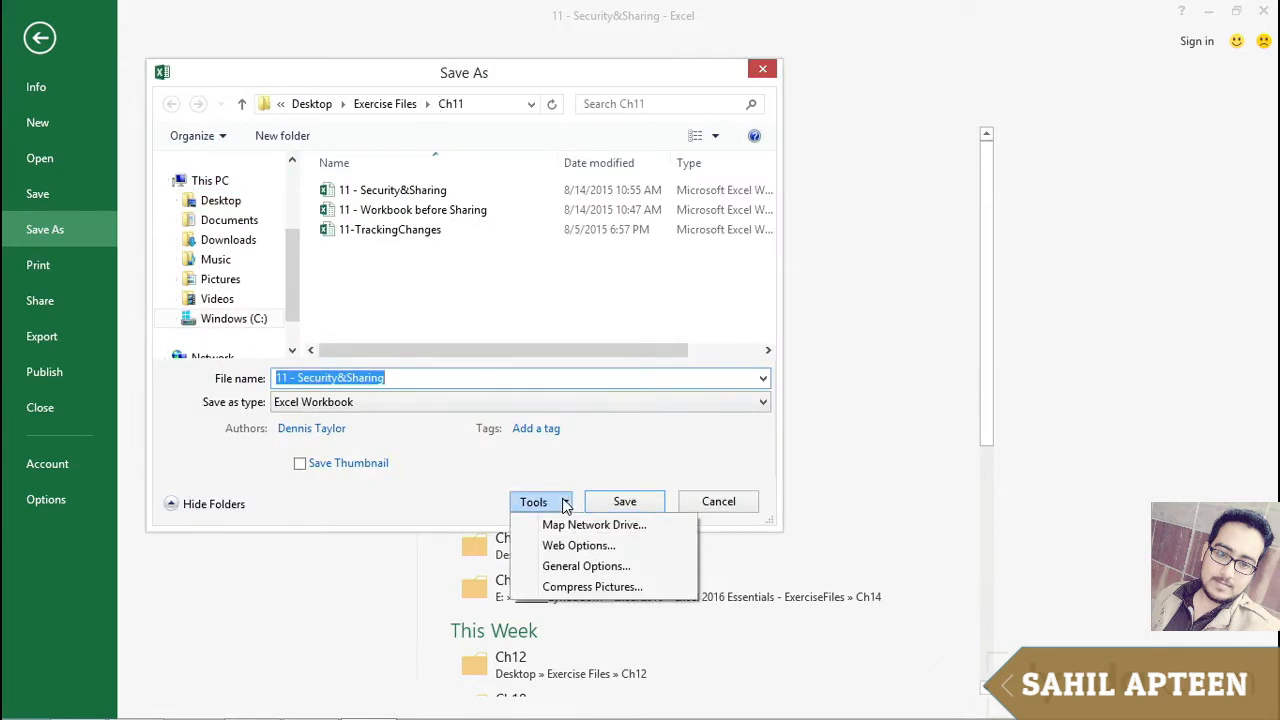
left_click(569, 567)
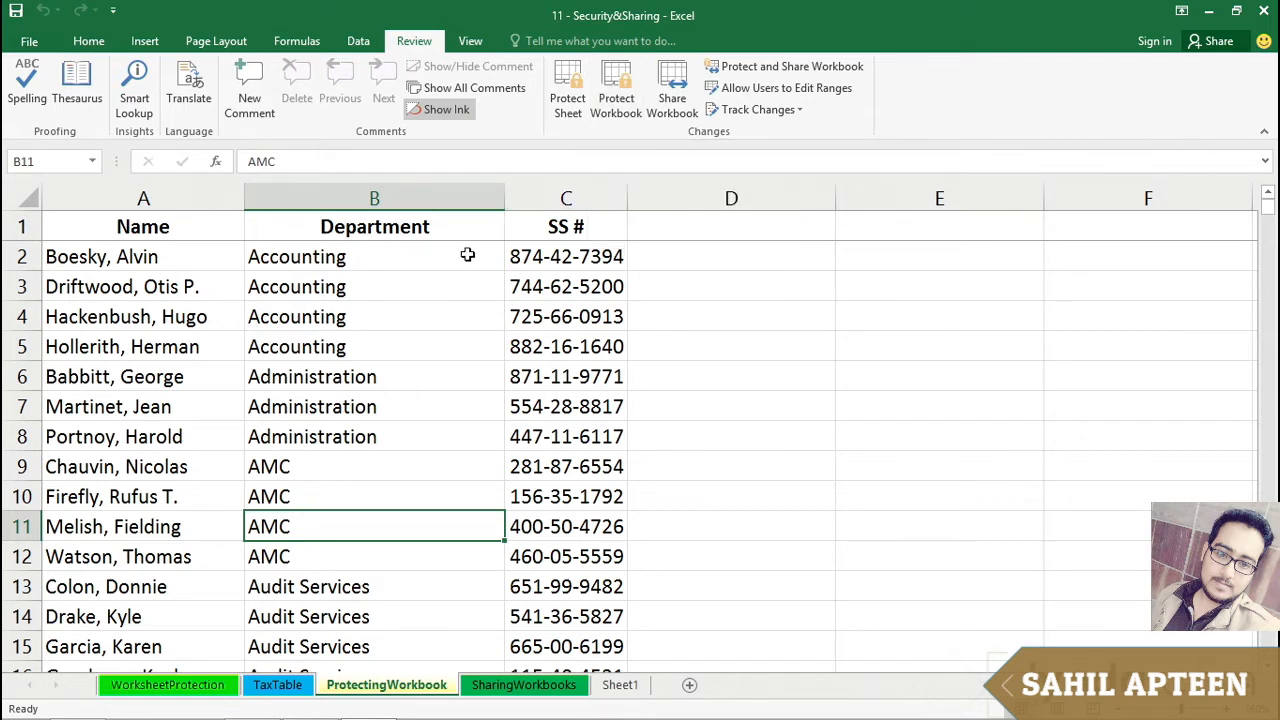
Step: Hide the TaxTable worksheet
key("Up")
key("Up")
key("Up")
key("Up")
key("Up")
key("Up")
key("Up")
key("Up")
key("Up")
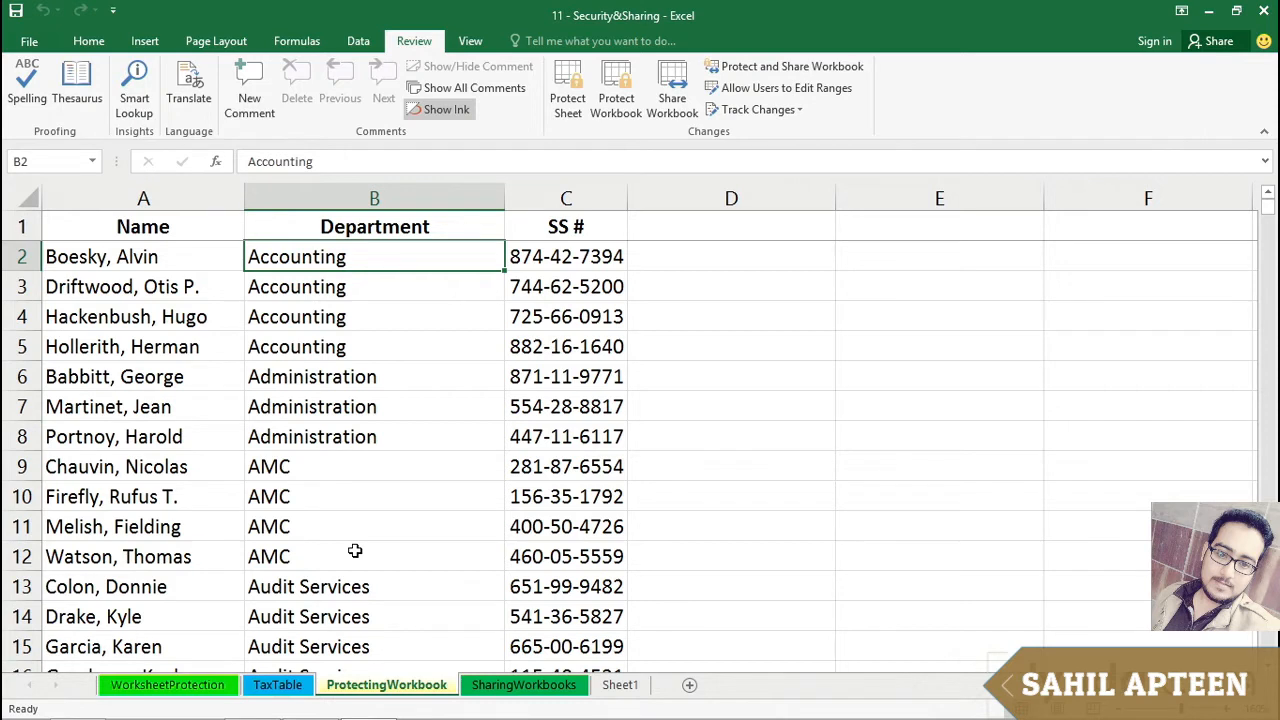
right_click(279, 690)
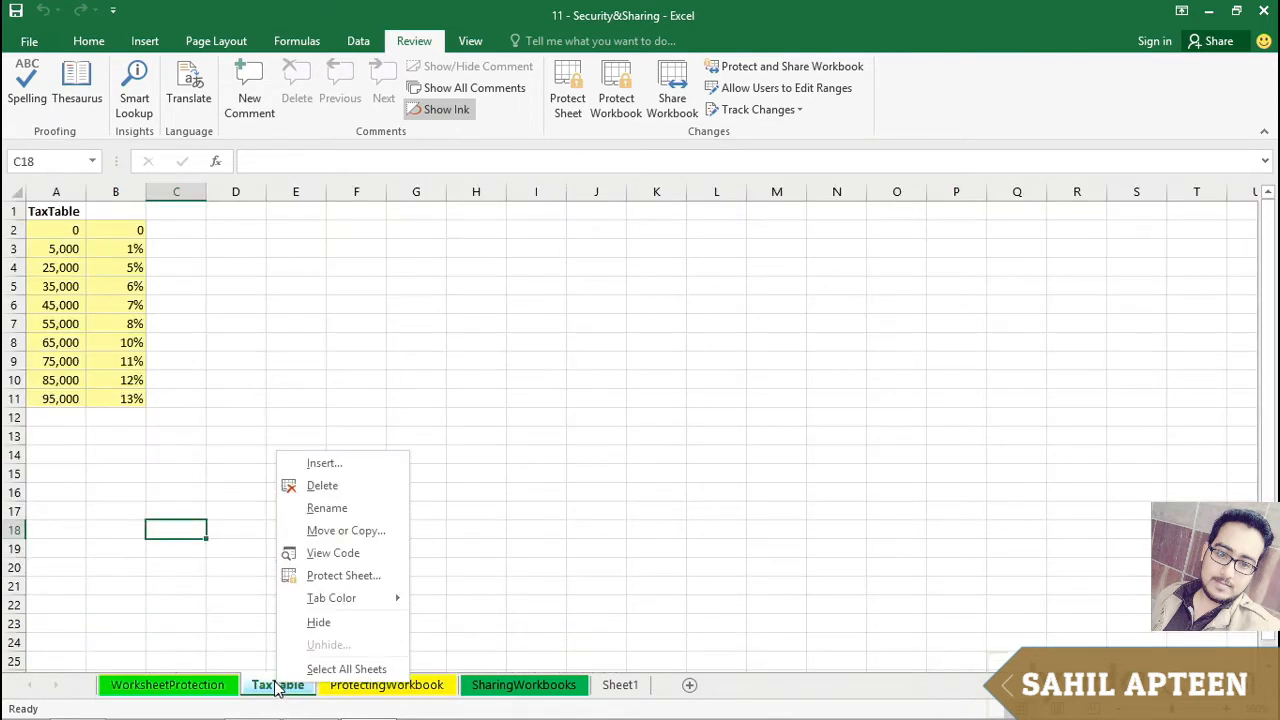
left_click(318, 622)
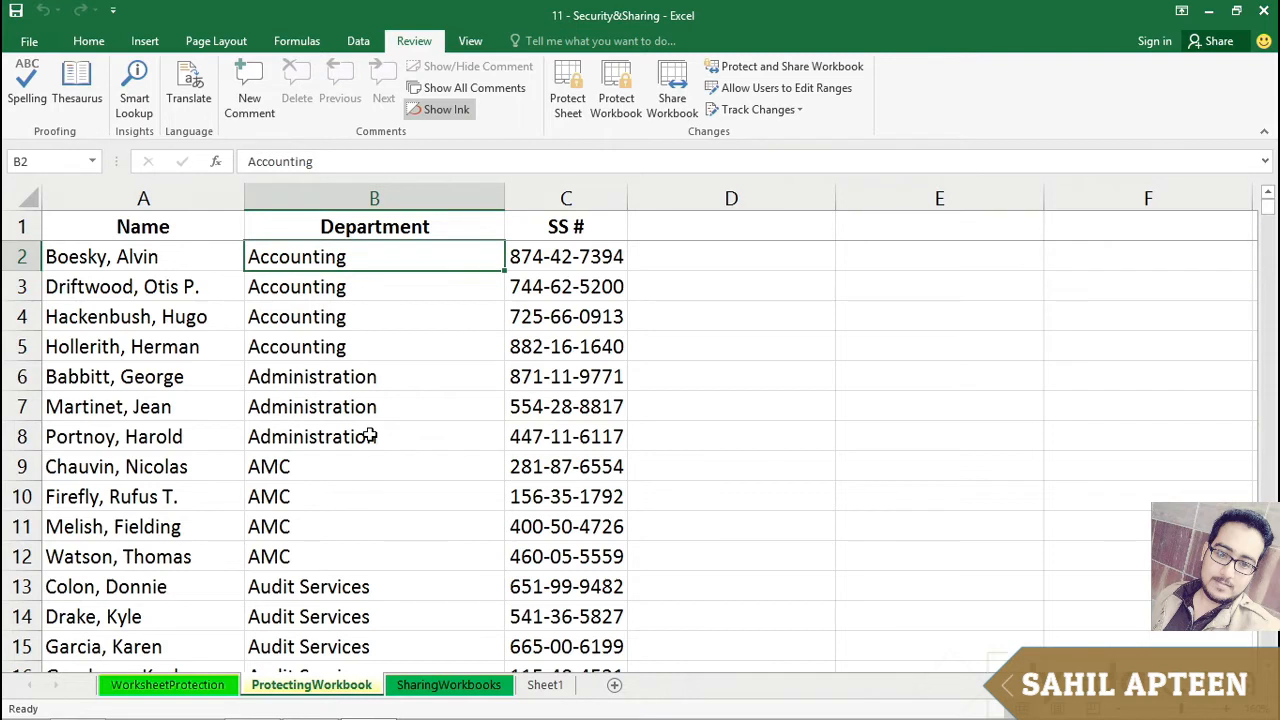
Step: Protect the workbook structure with a password, entering the password and confirming it
left_click(618, 102)
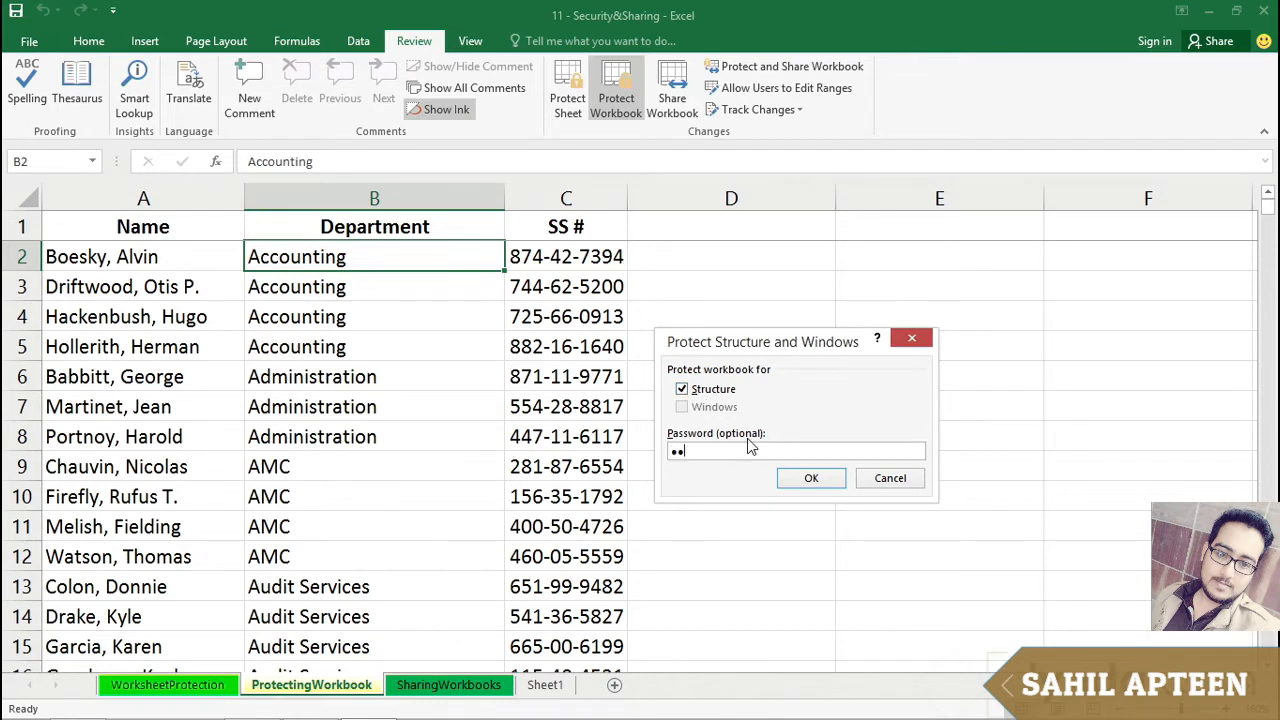
key("Return")
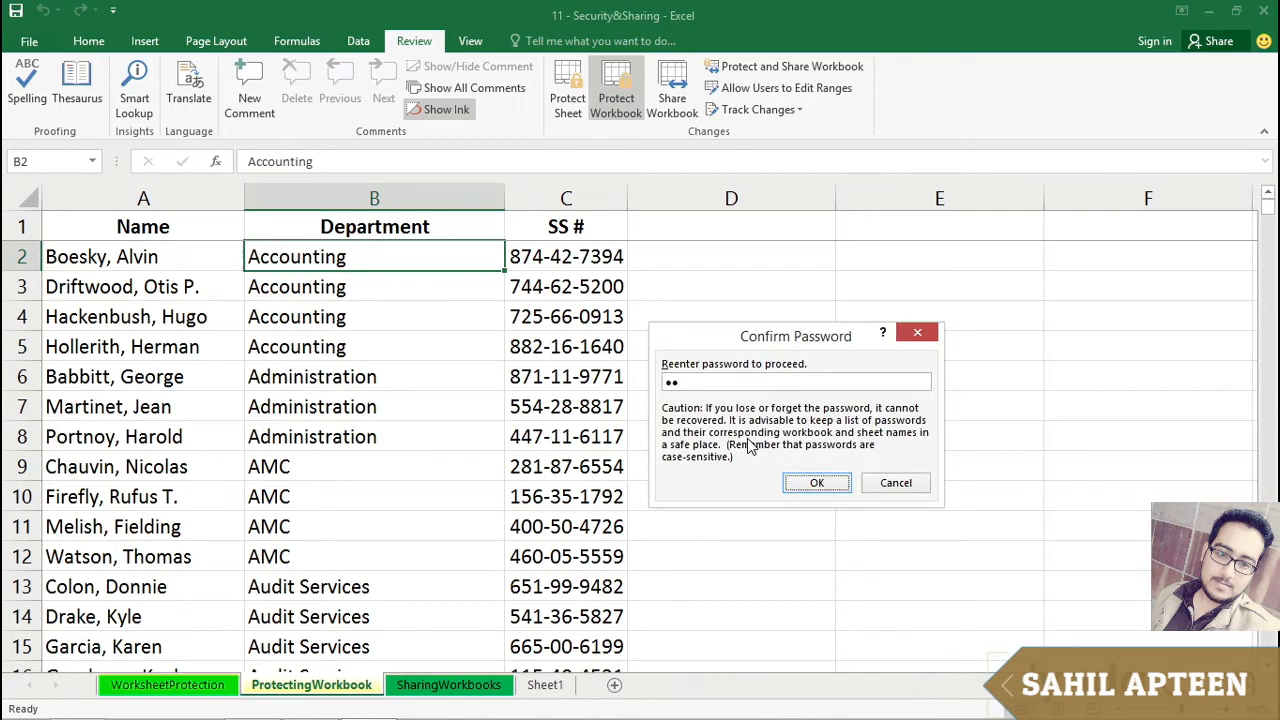
key("Return")
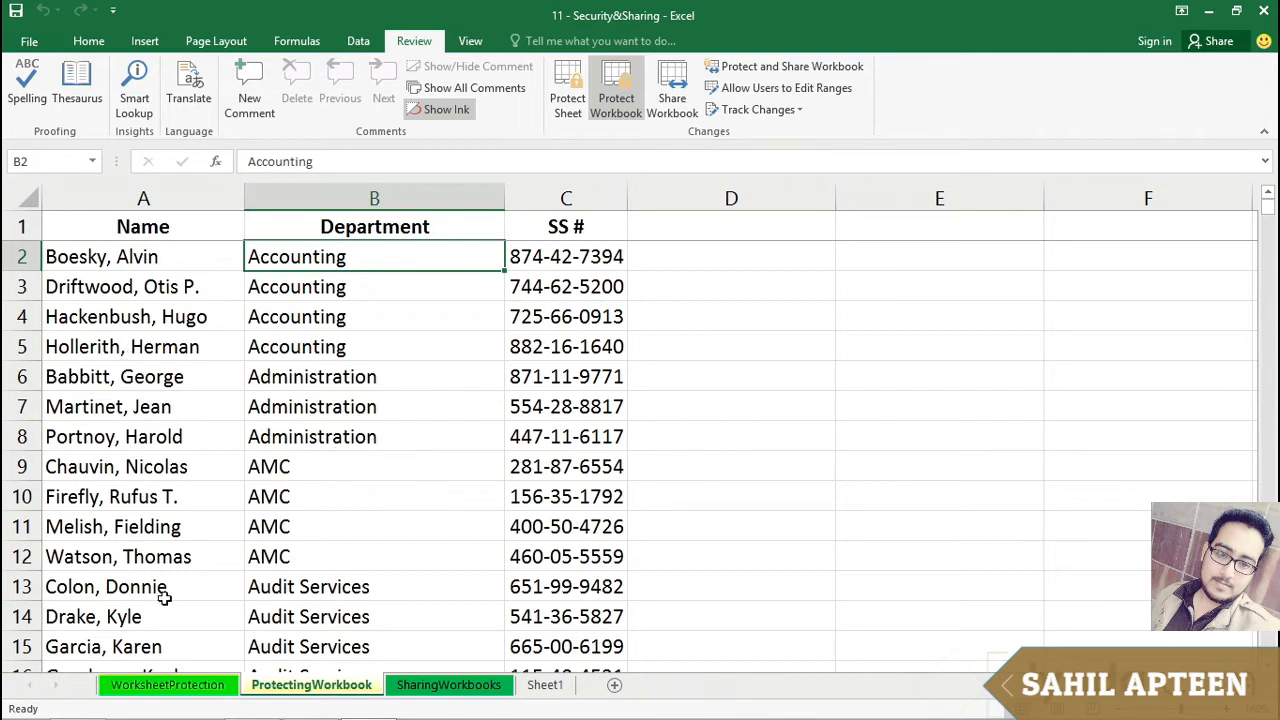
Step: Check which sheet tab commands remain available while the workbook structure is protected
right_click(316, 692)
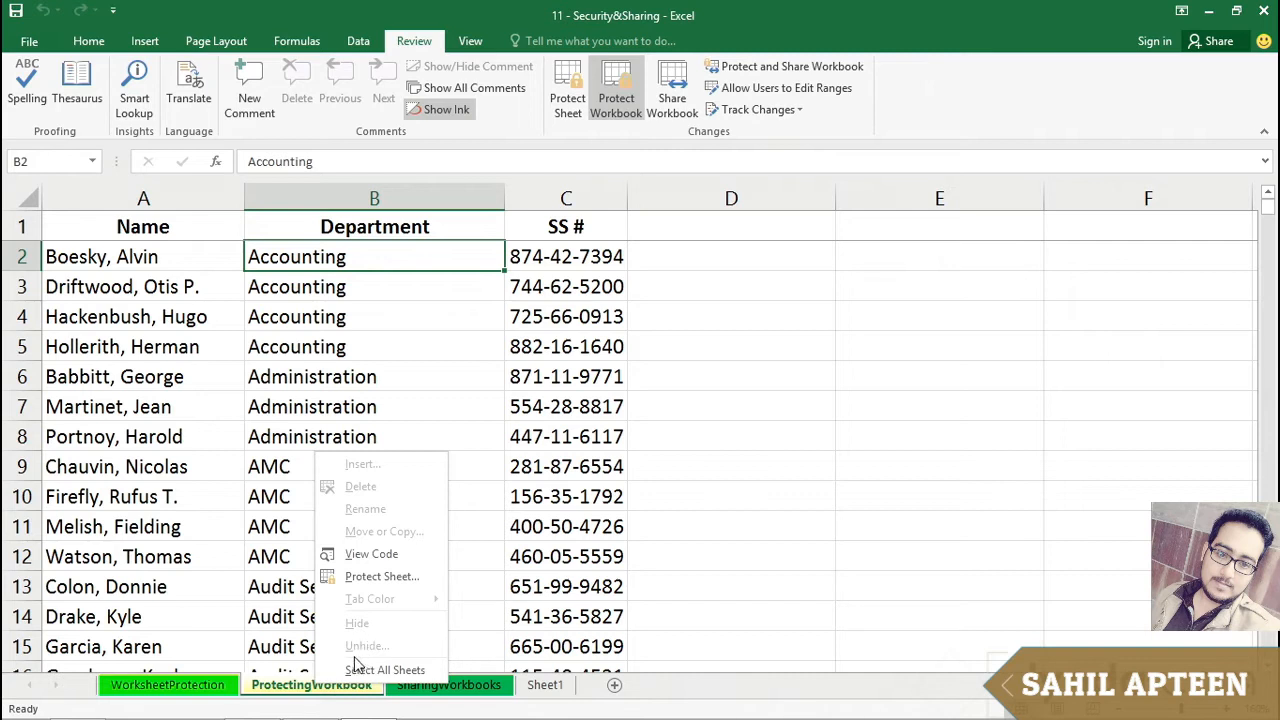
key("Escape")
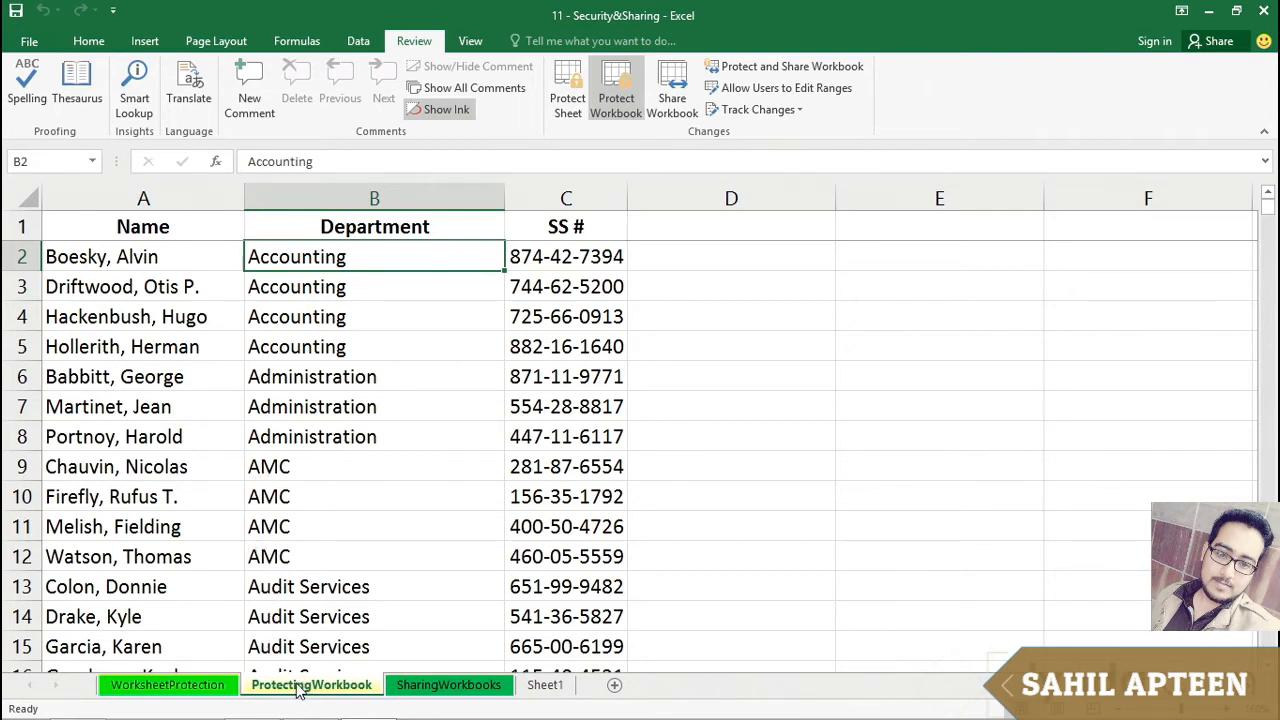
left_click_drag(306, 692, 332, 670)
left_click(89, 41)
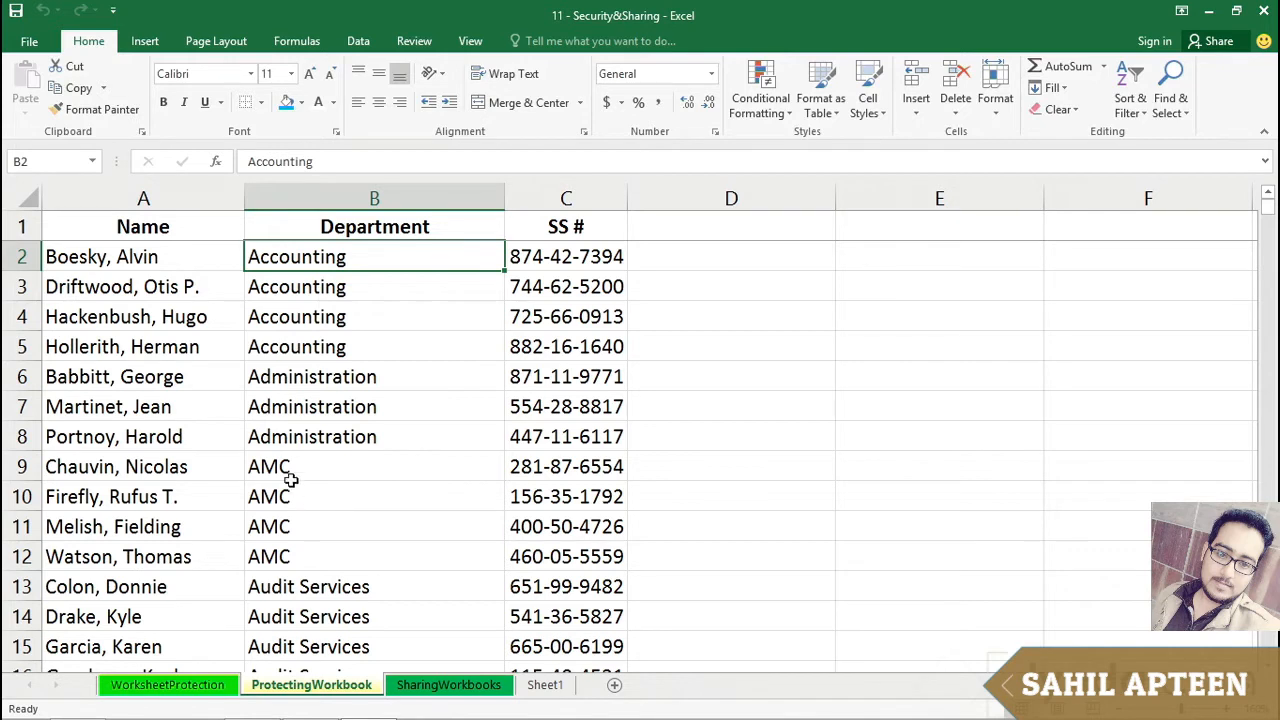
left_click(410, 43)
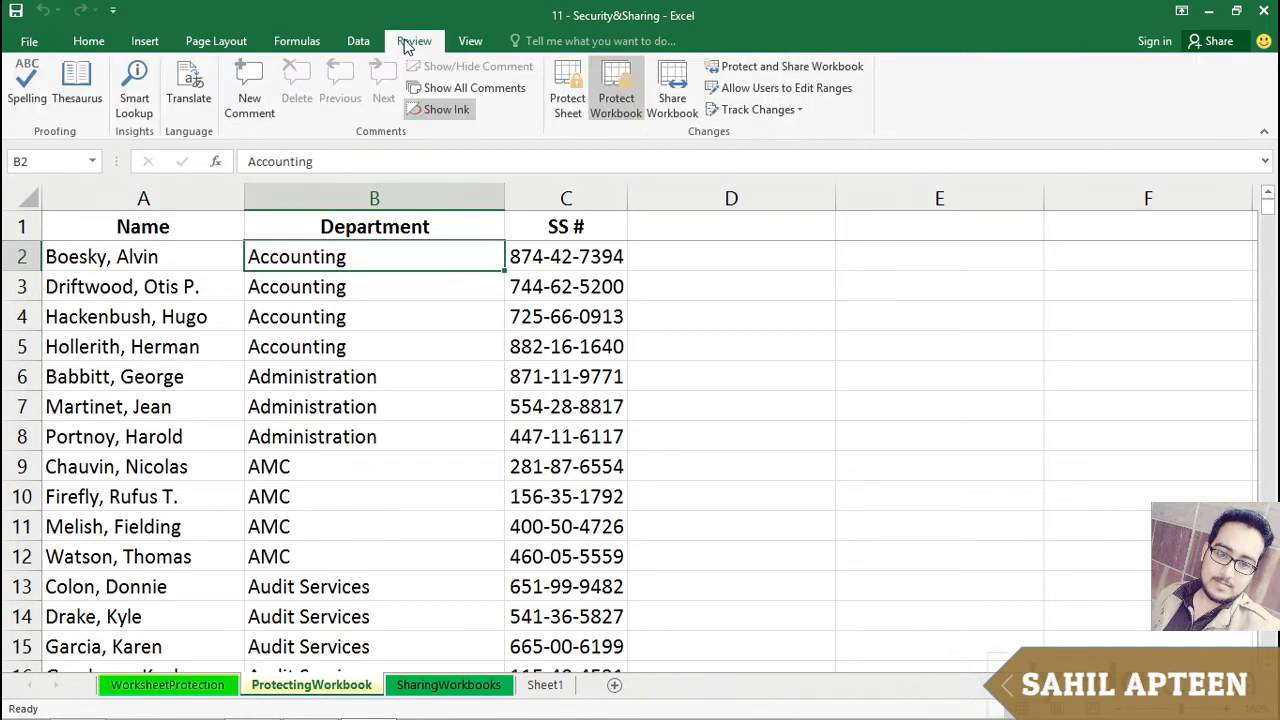
Step: Unprotect the workbook by entering its password
left_click(627, 97)
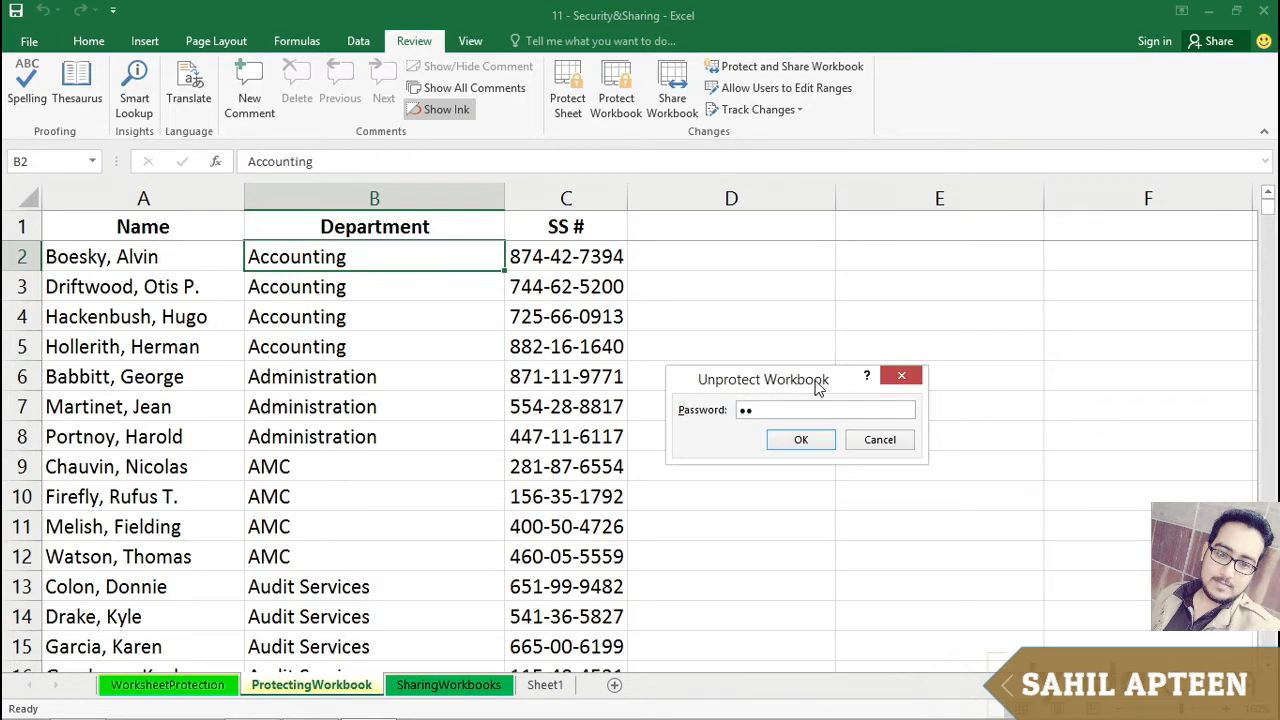
left_click(802, 441)
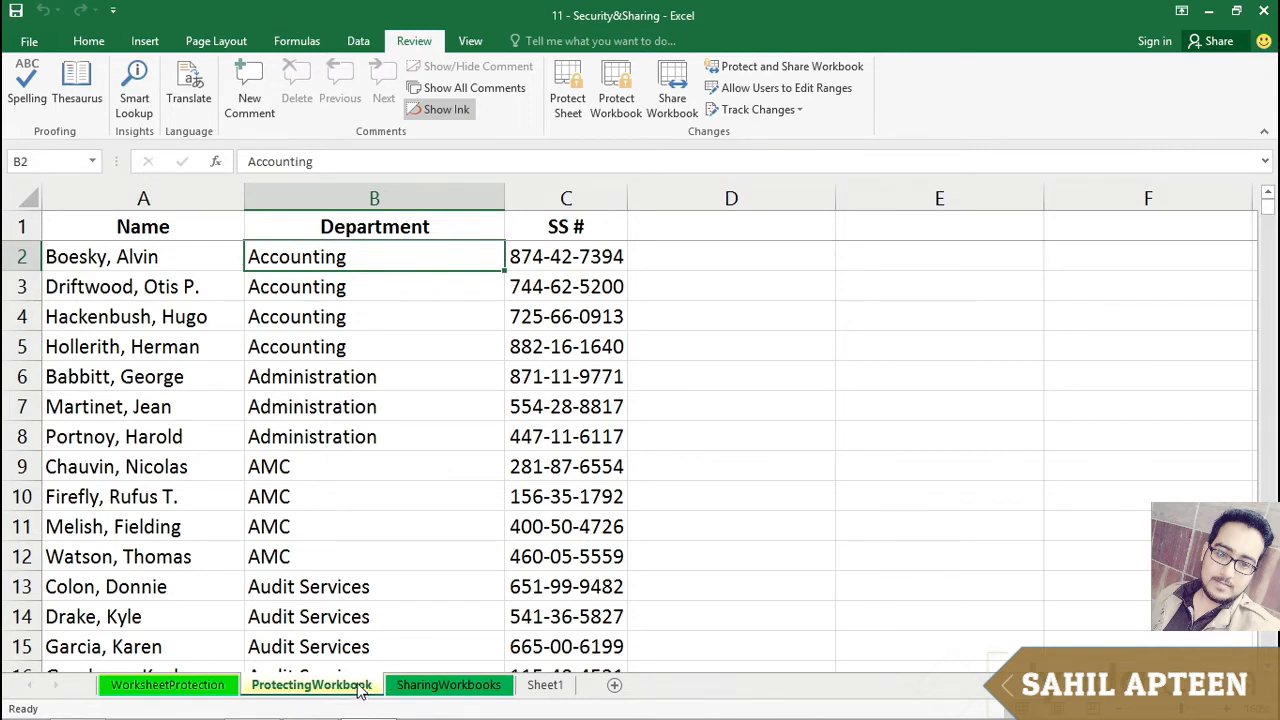
Step: Open the list of hidden sheets and close it without unhiding any
right_click(360, 690)
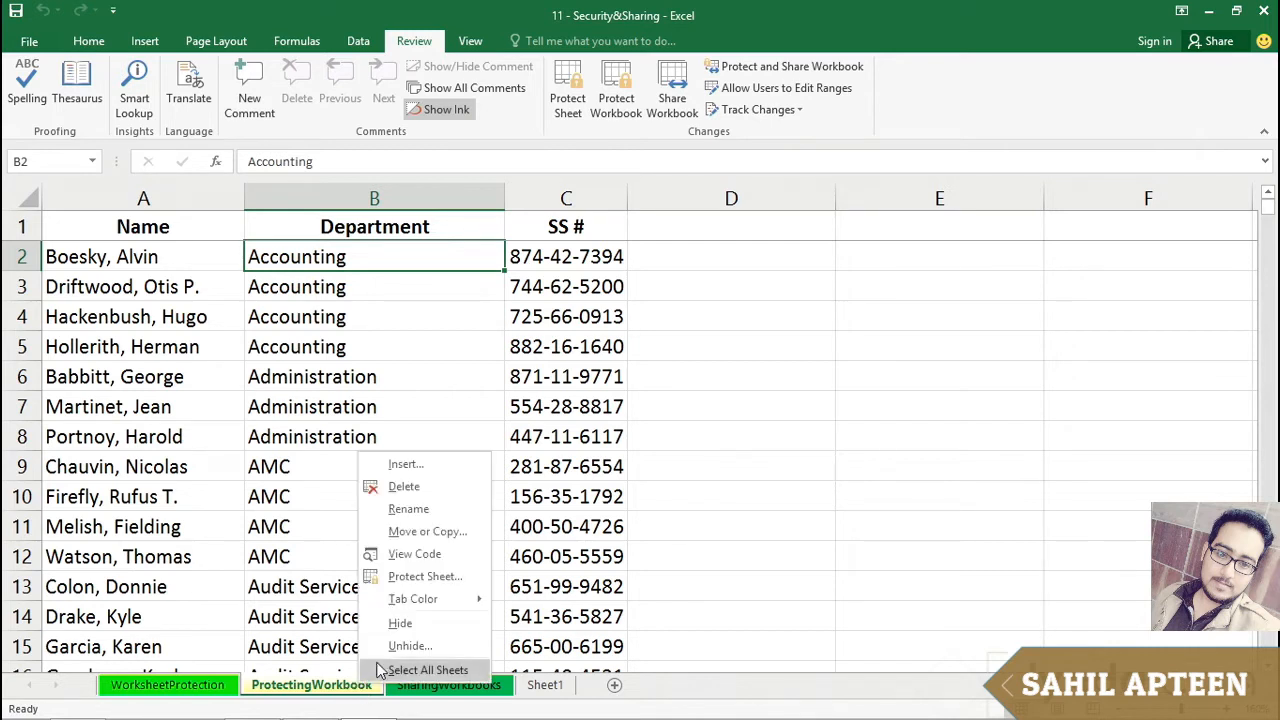
left_click(398, 646)
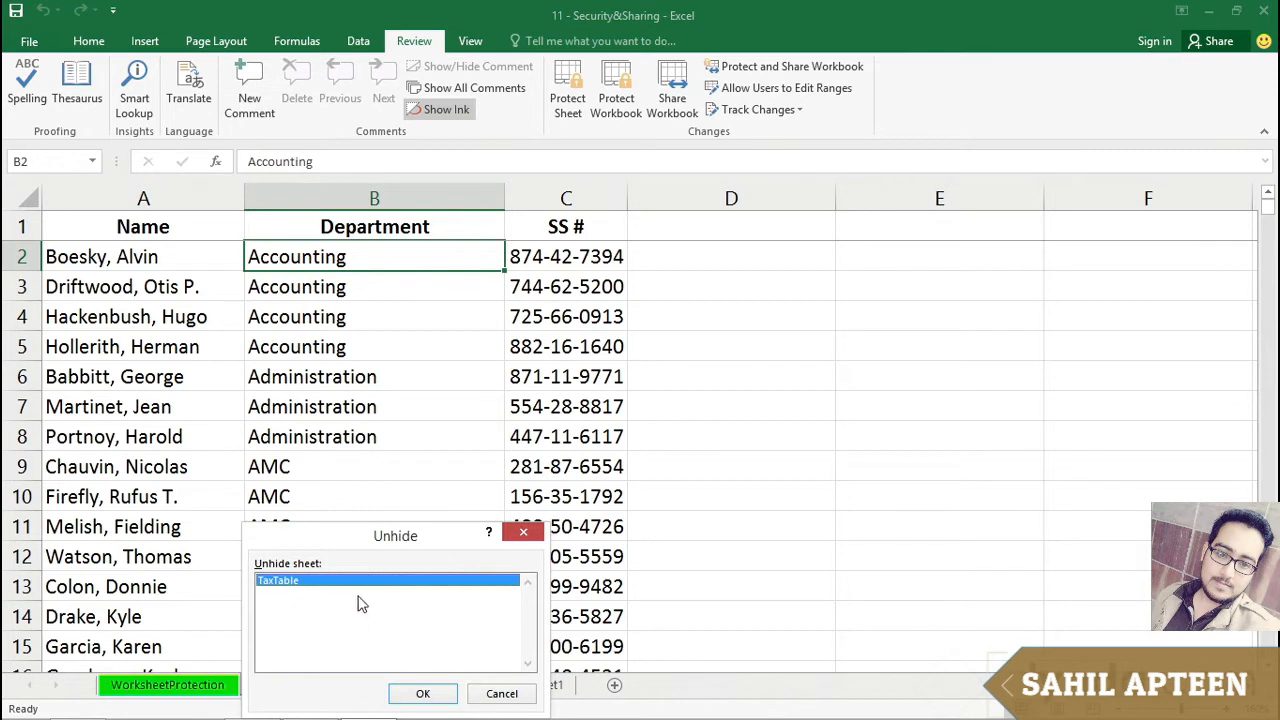
left_click(490, 697)
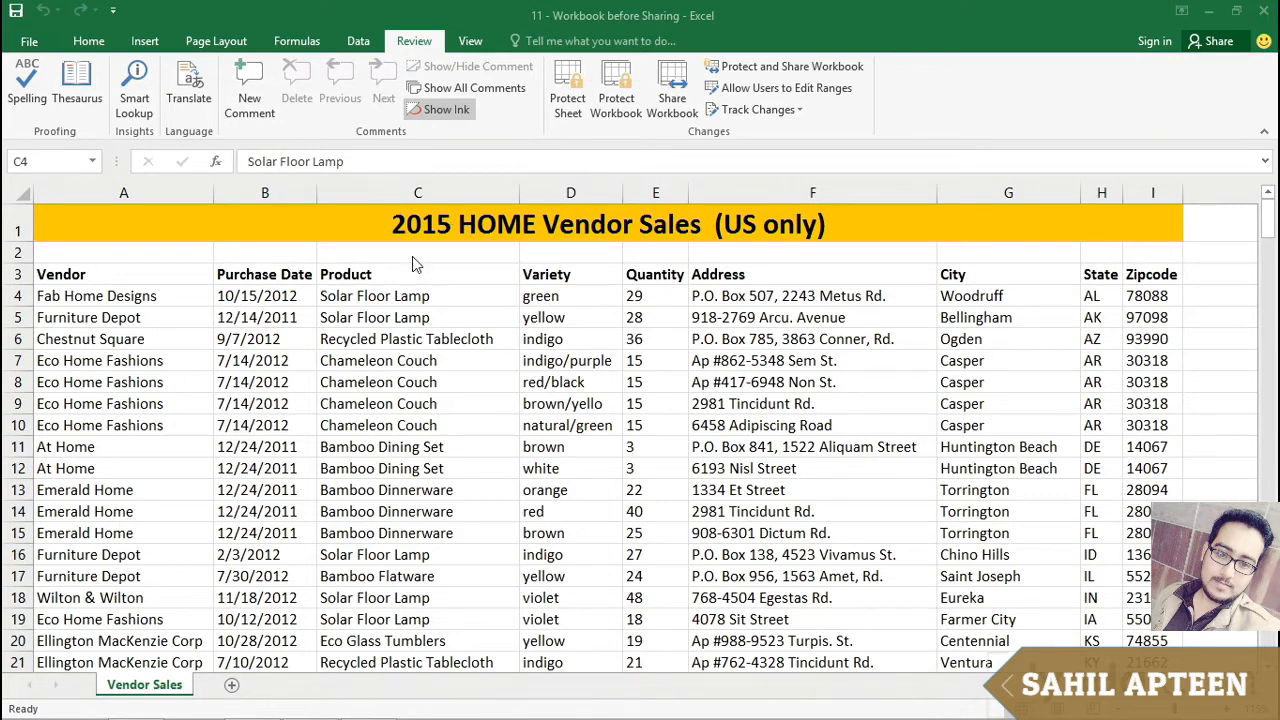
Step: Share the Workbook before Sharing file, allowing changes by more than one user at the same time, and save it
left_click(708, 38)
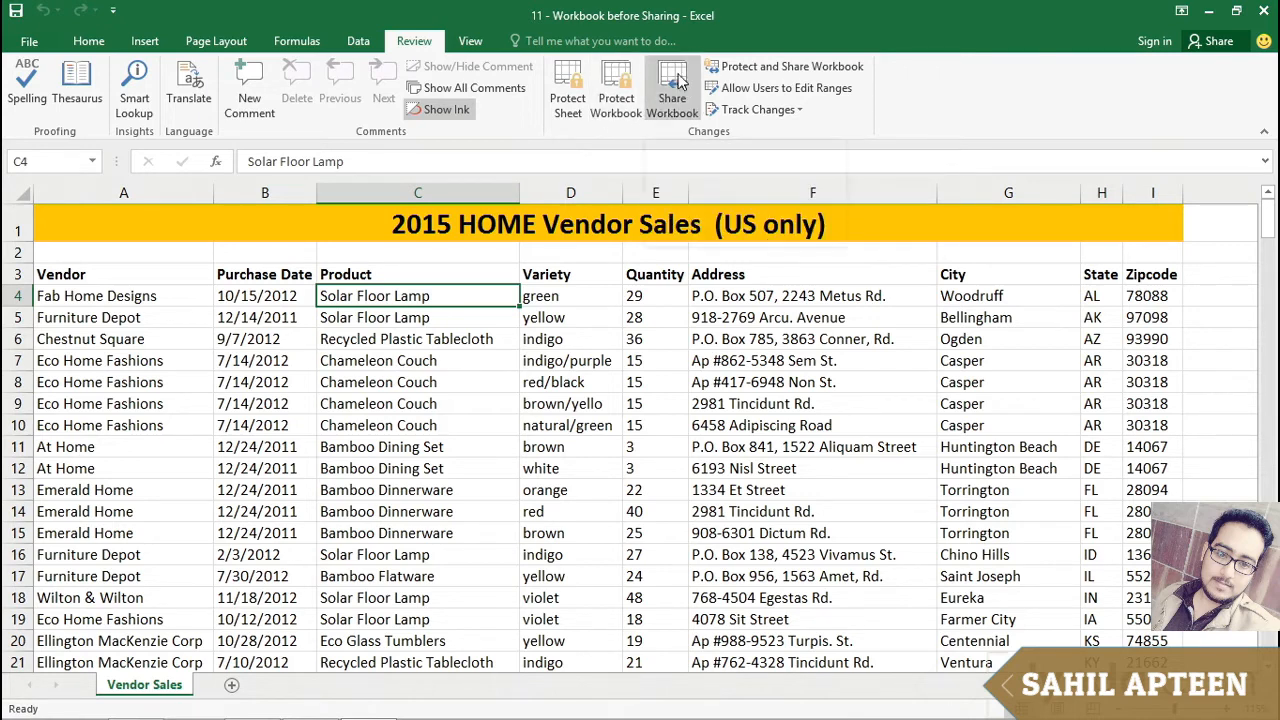
left_click(676, 82)
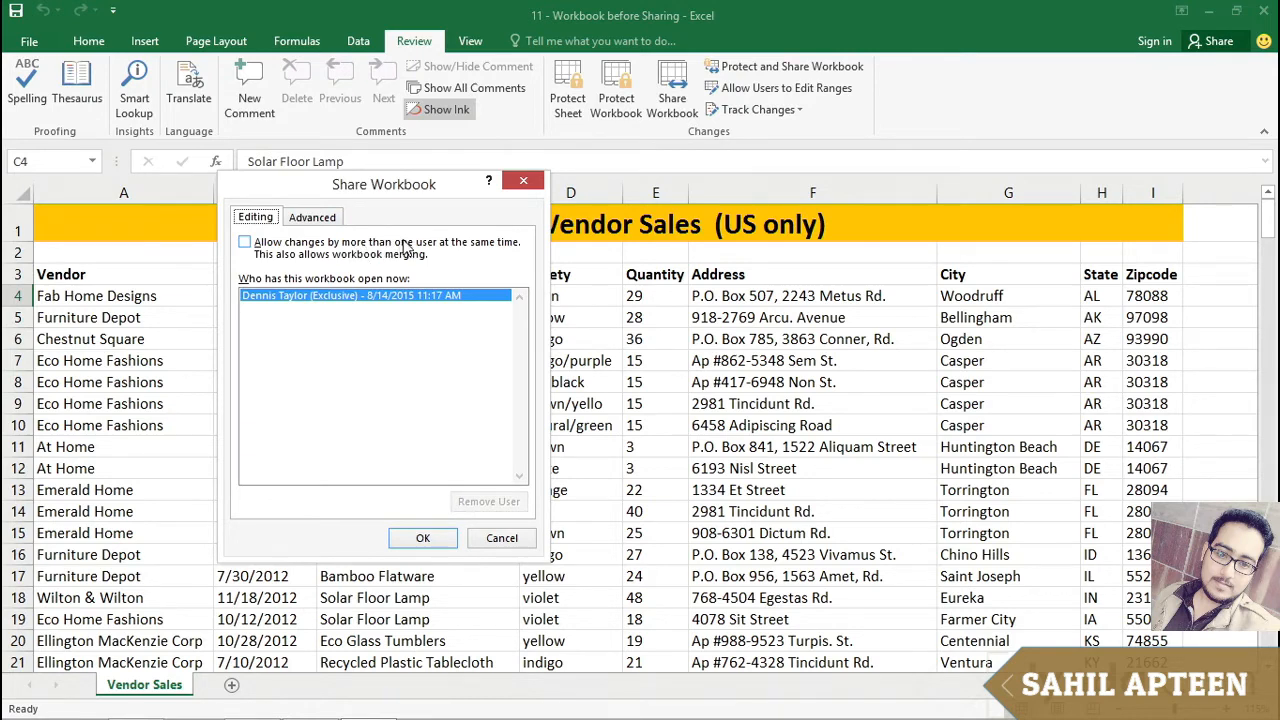
left_click(245, 244)
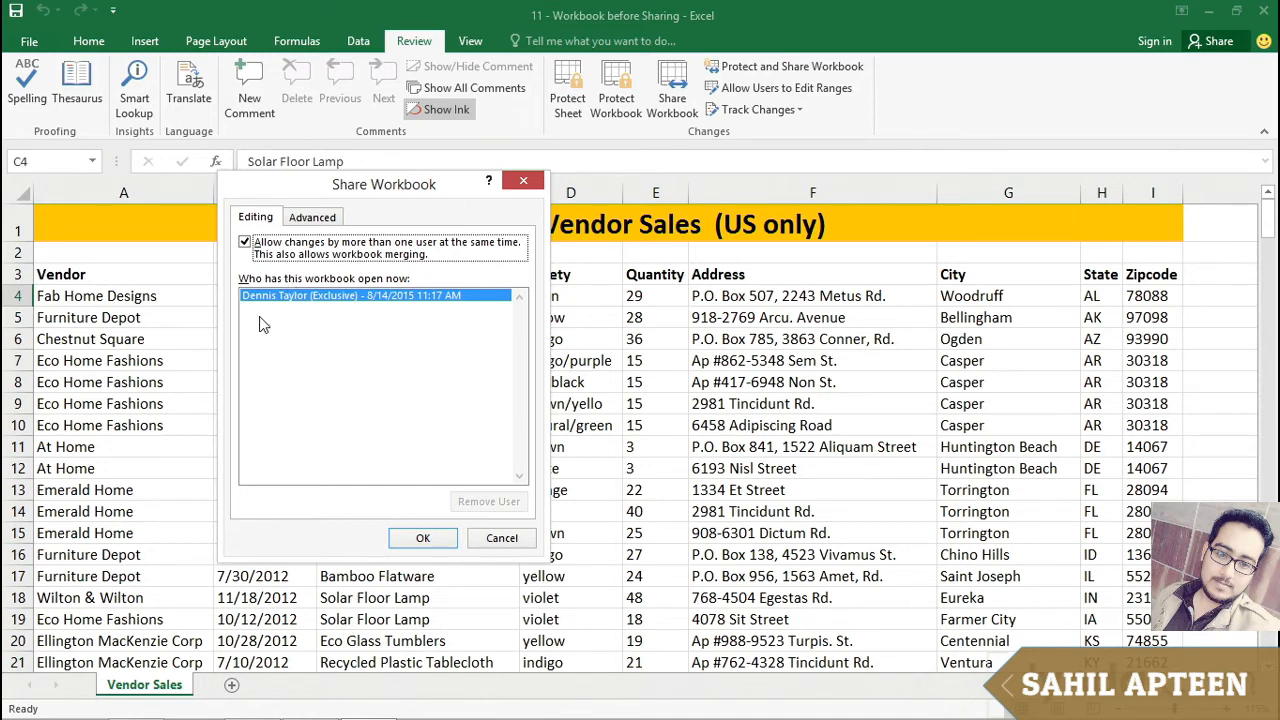
left_click(420, 539)
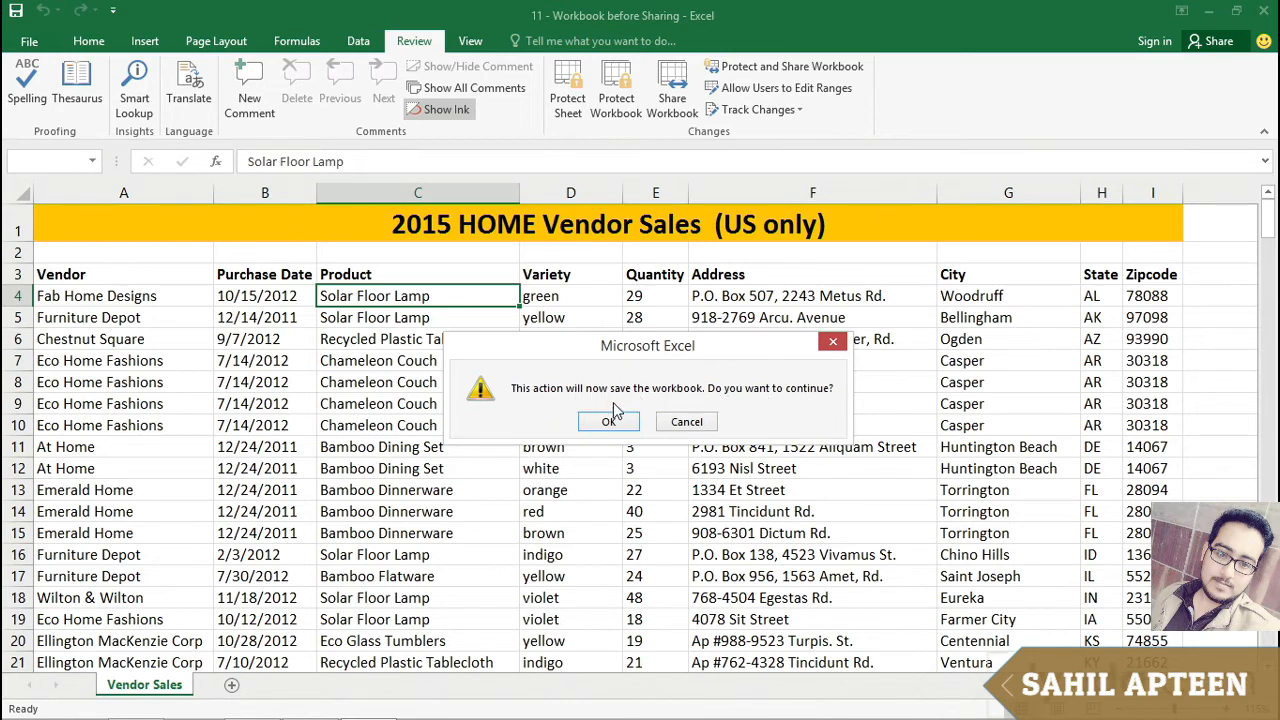
left_click(604, 423)
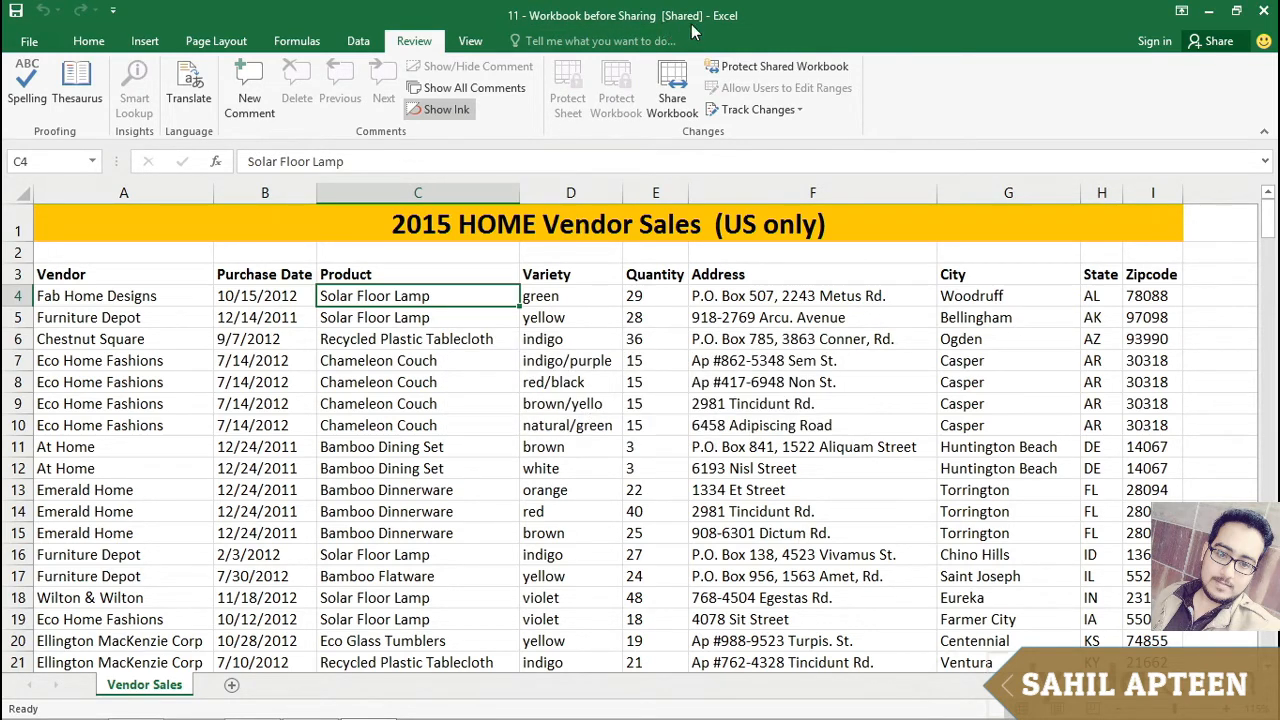
Step: Review the advanced sharing settings for change history and updates of the shared workbook
left_click(578, 294)
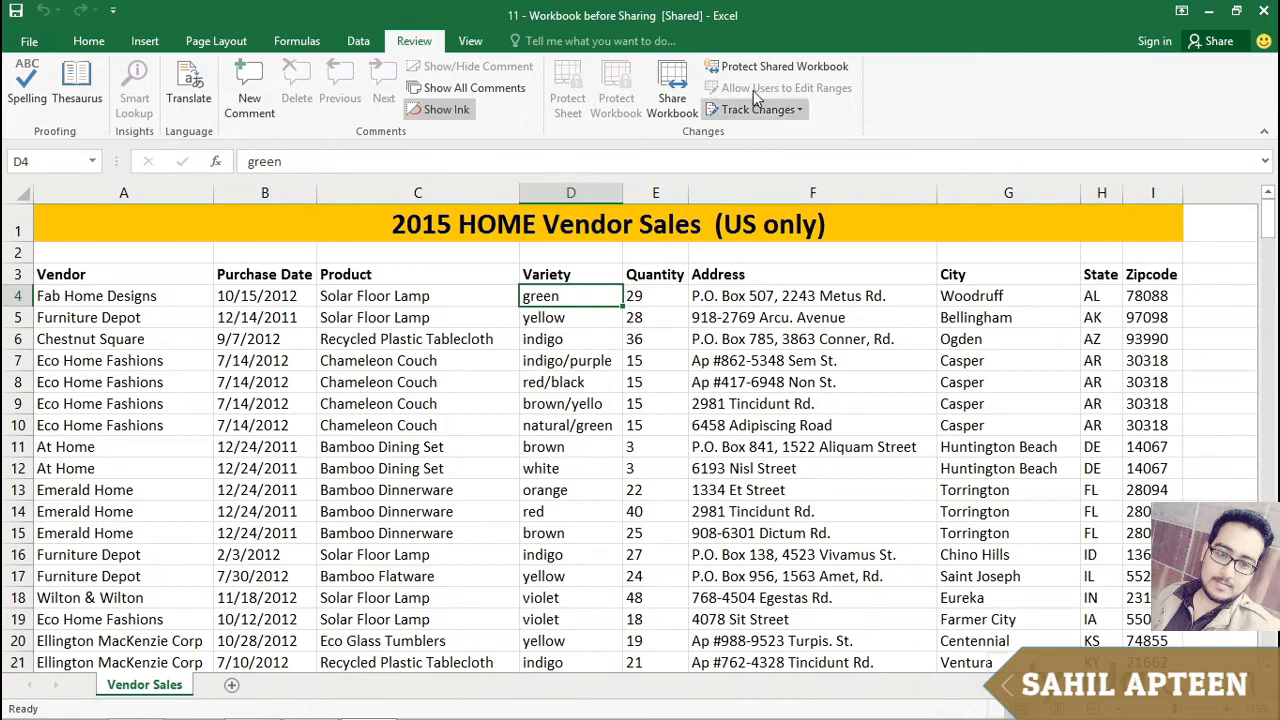
left_click(689, 78)
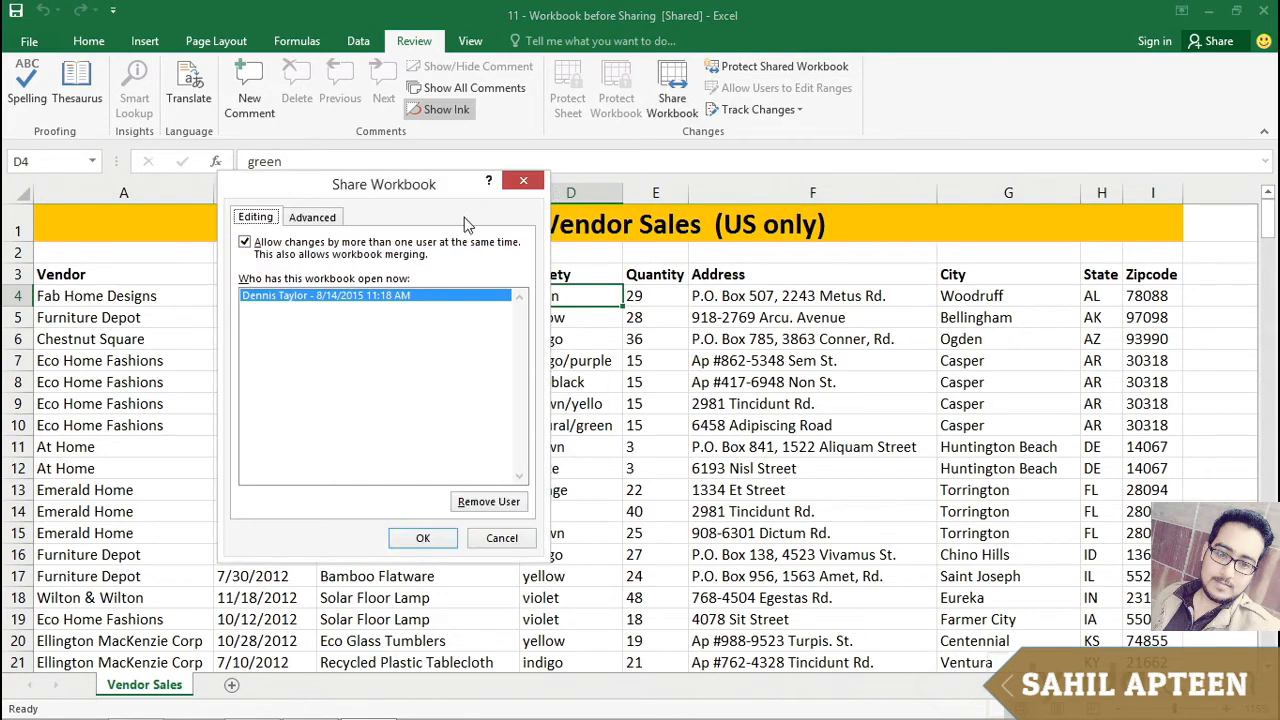
left_click(314, 220)
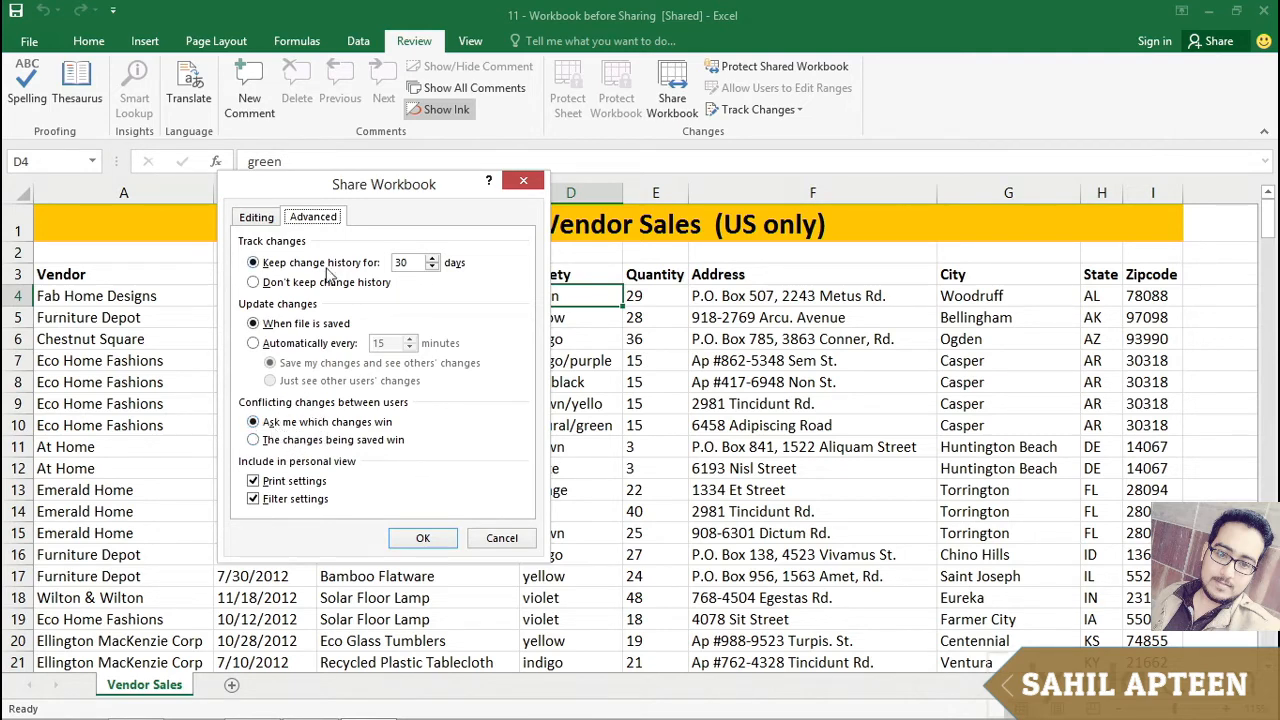
left_click(421, 539)
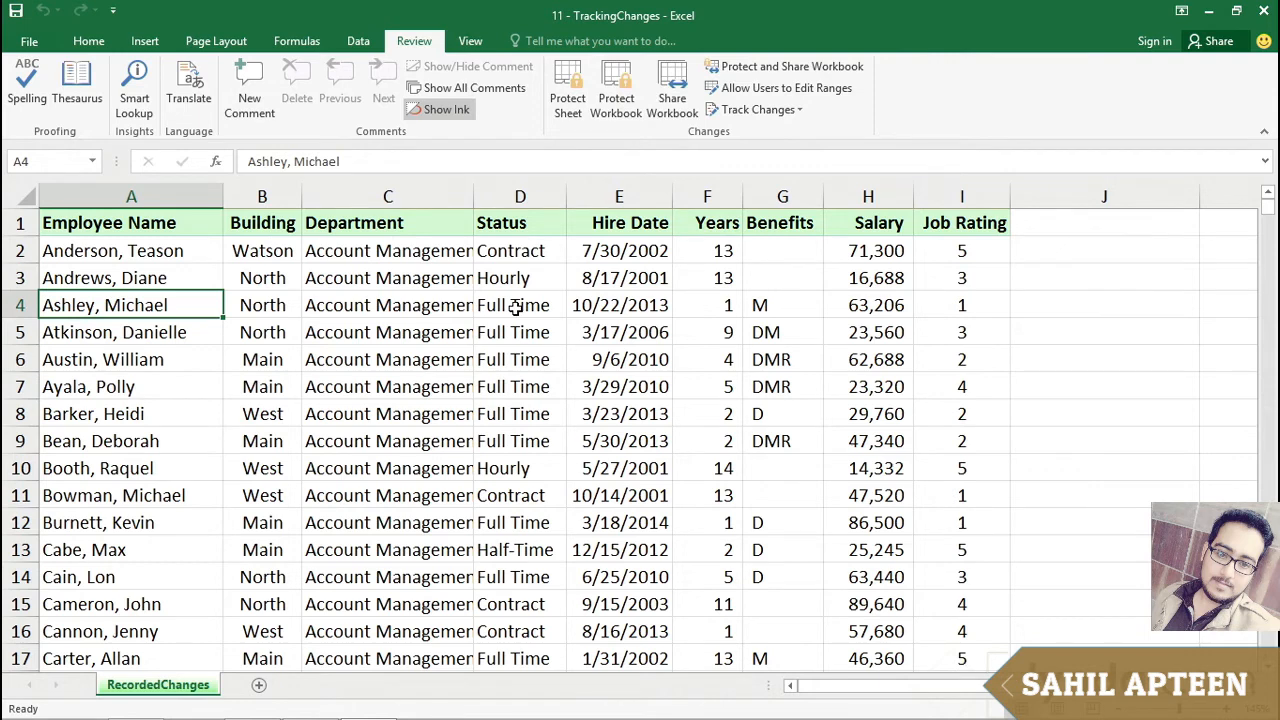
Step: Turn on tracking changes while editing in the TrackingChanges workbook, highlighting all changes on screen, and save it
left_click(763, 110)
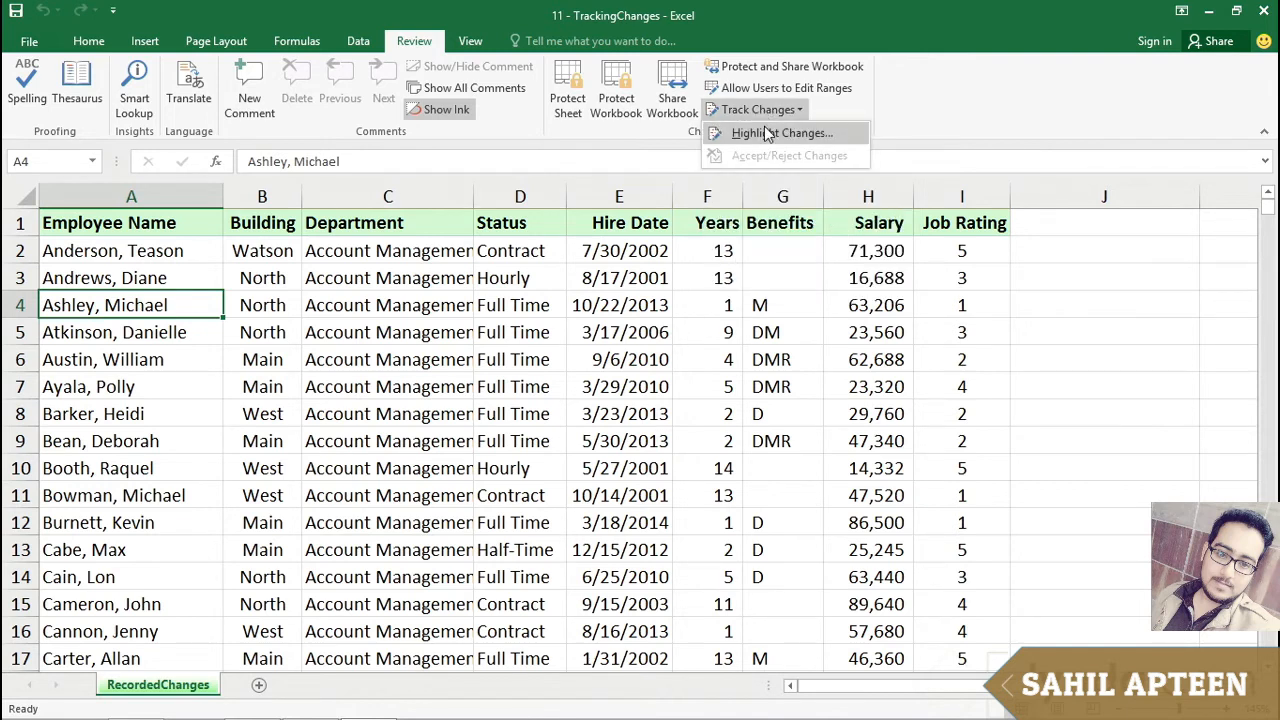
left_click(767, 134)
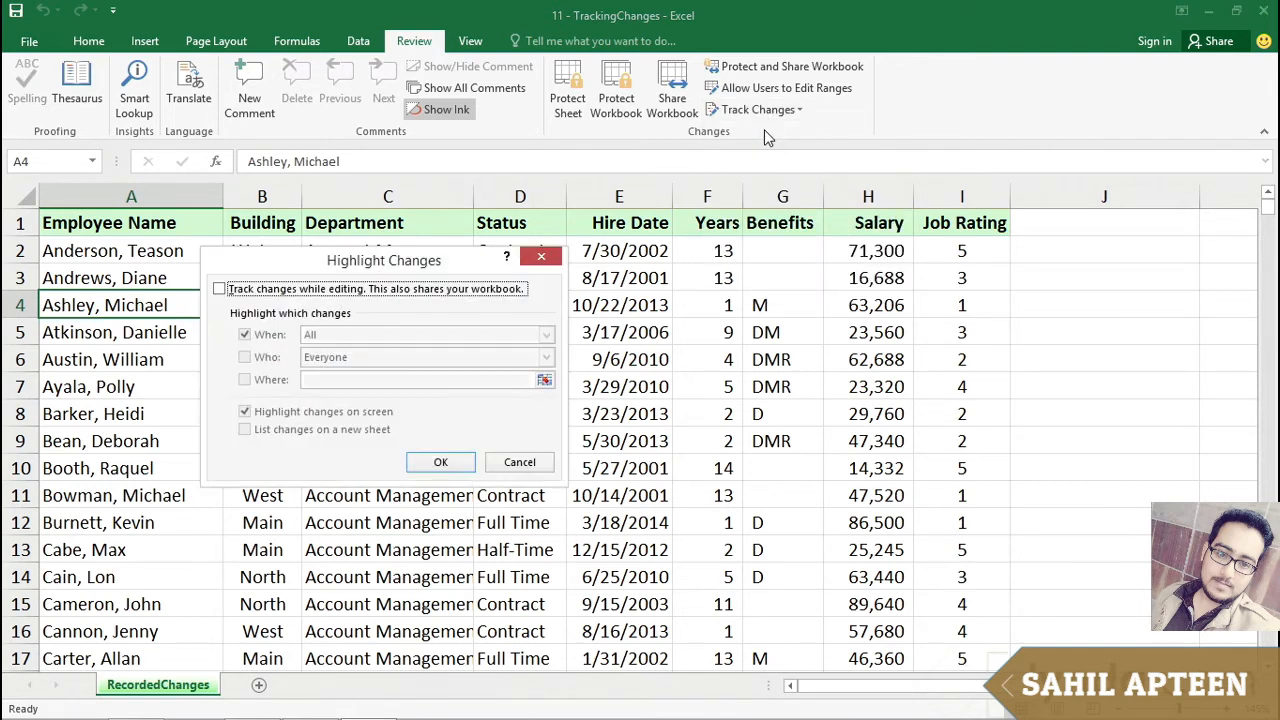
left_click_drag(447, 260, 714, 244)
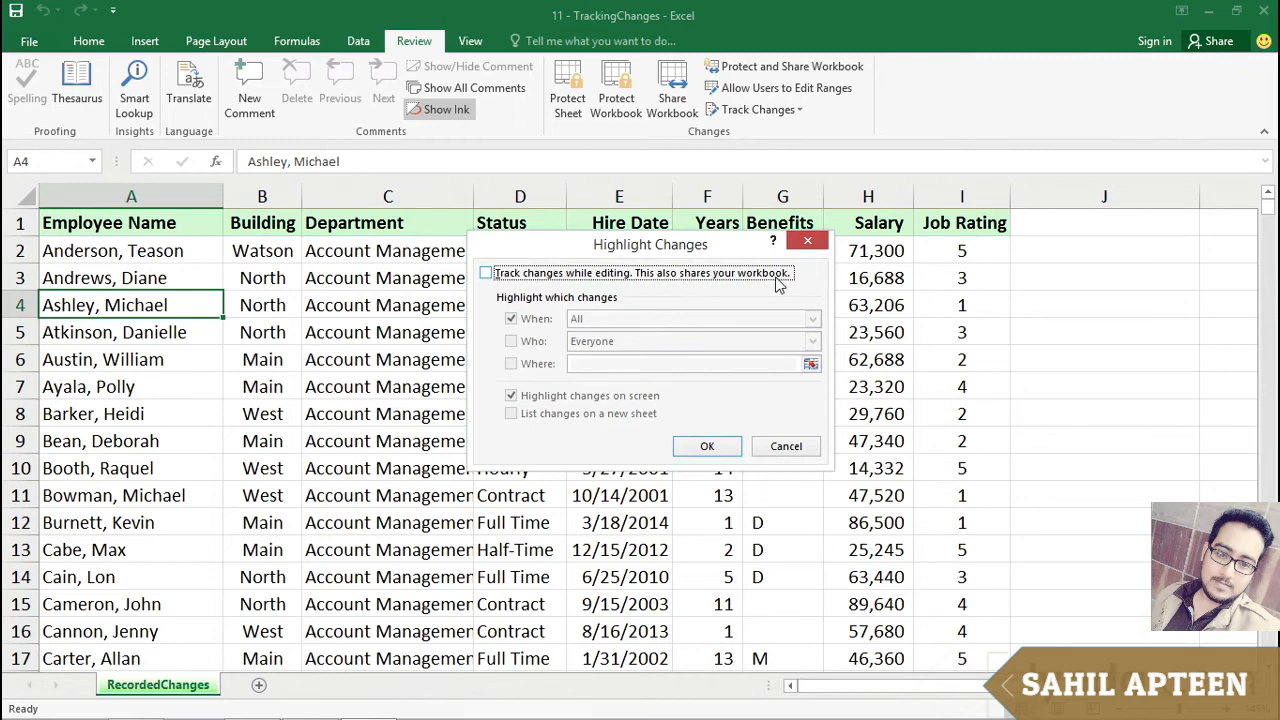
left_click(486, 275)
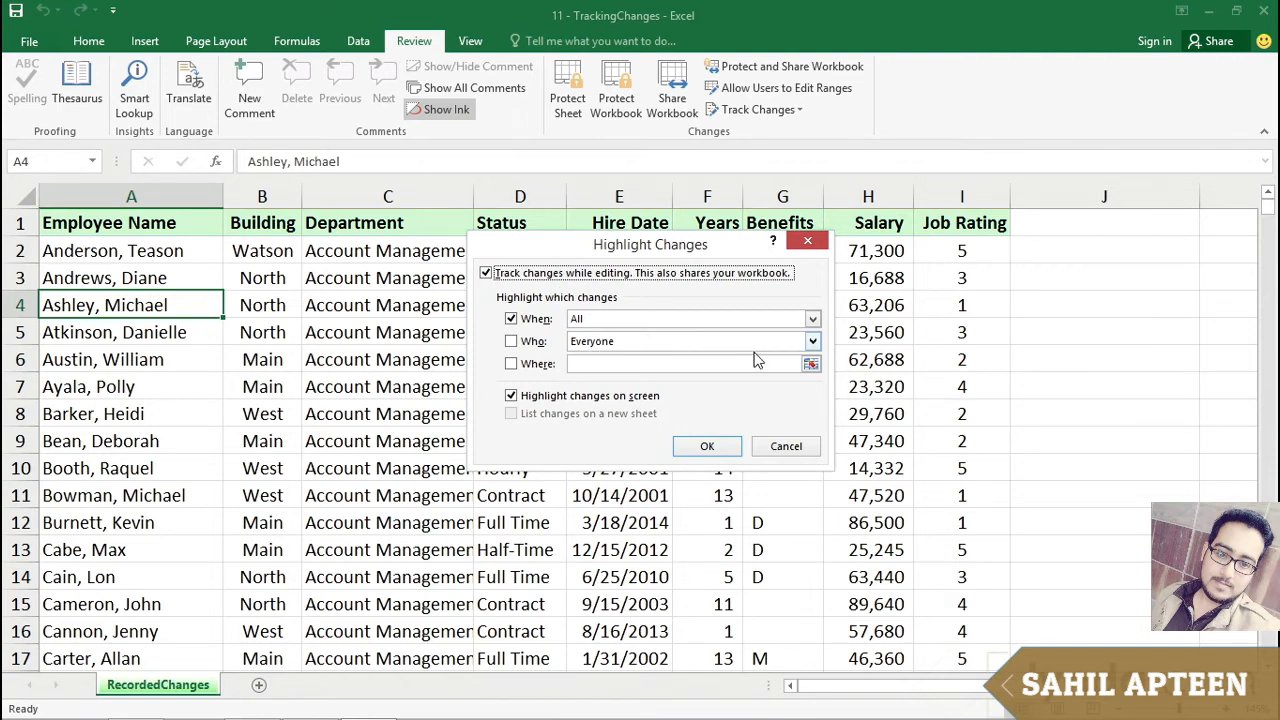
left_click(810, 343)
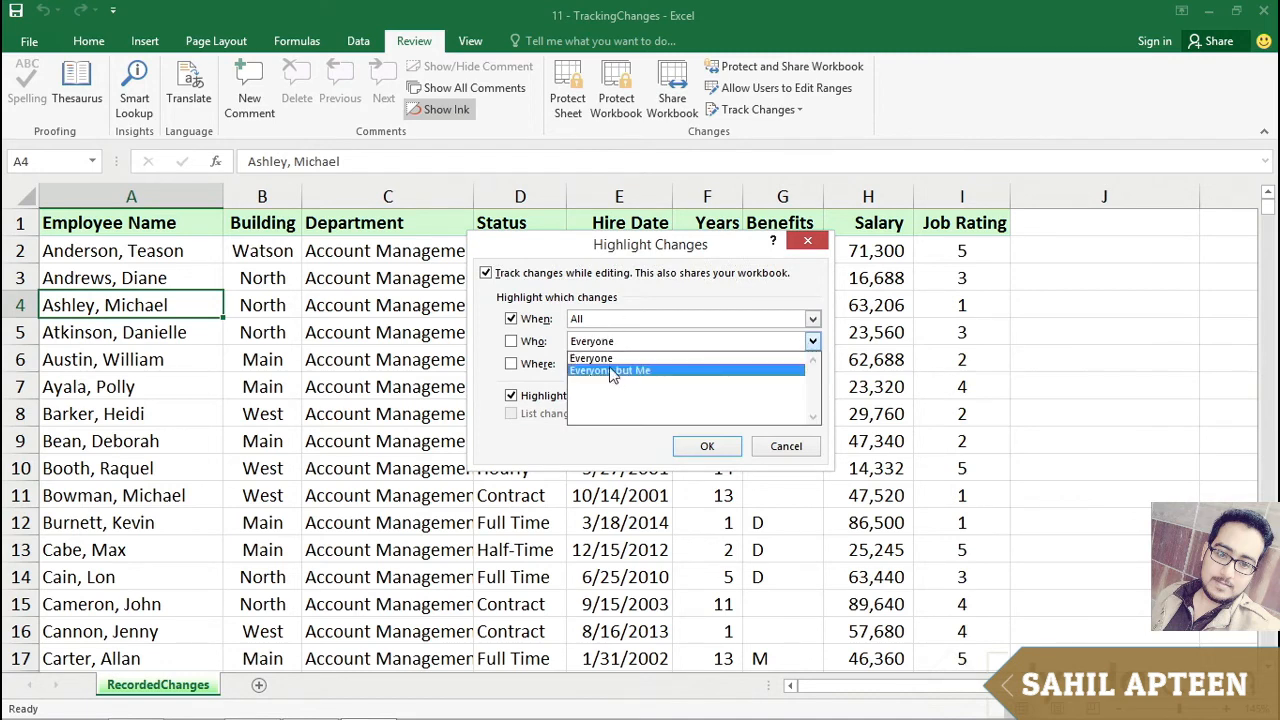
left_click(515, 343)
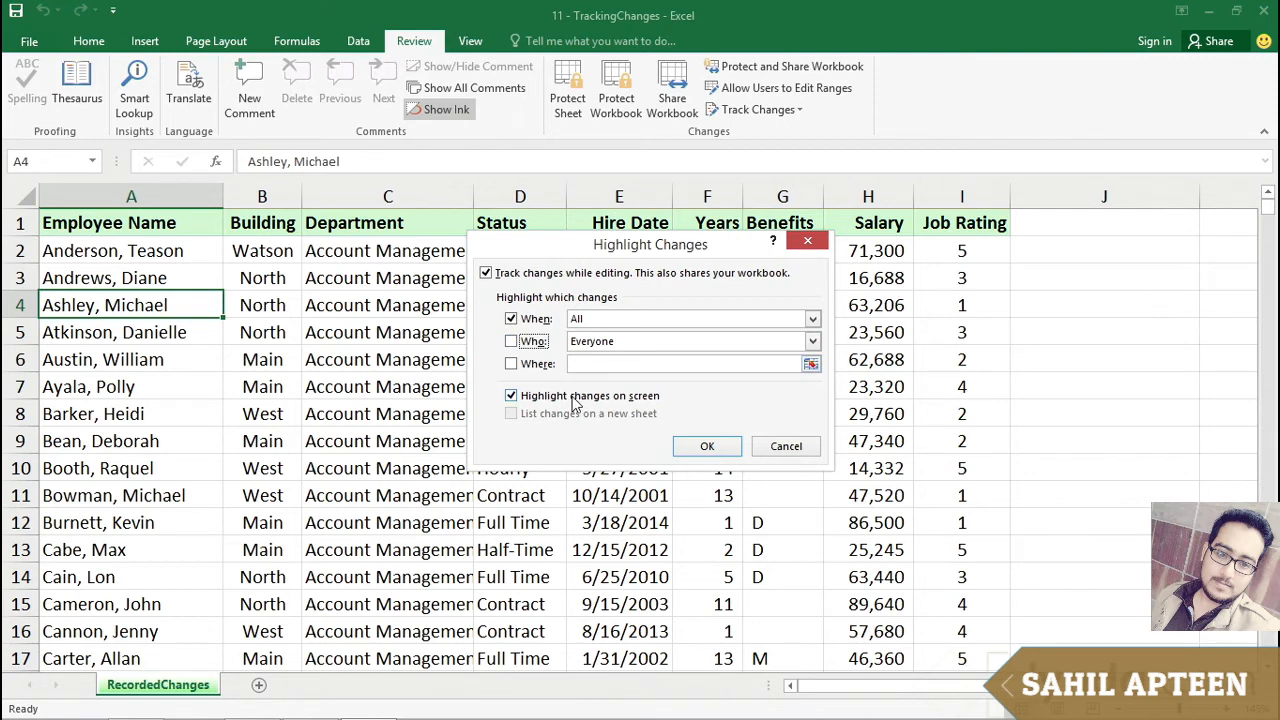
left_click(690, 452)
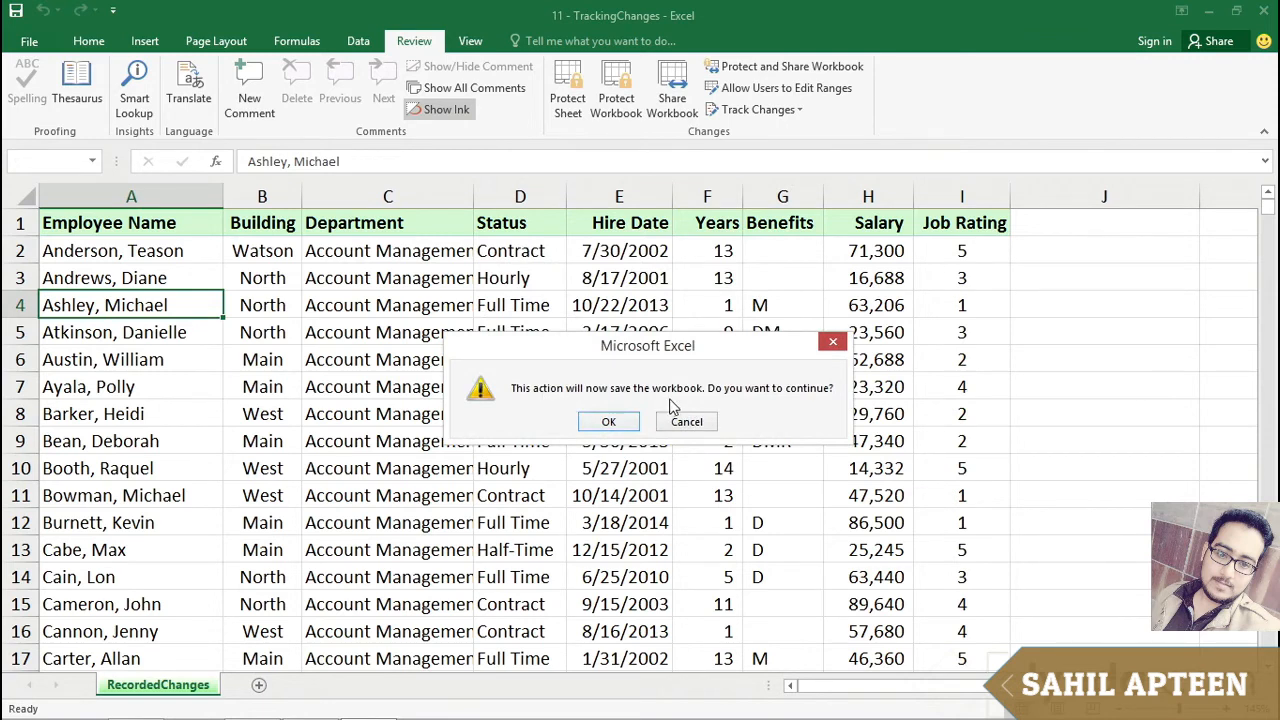
left_click(610, 421)
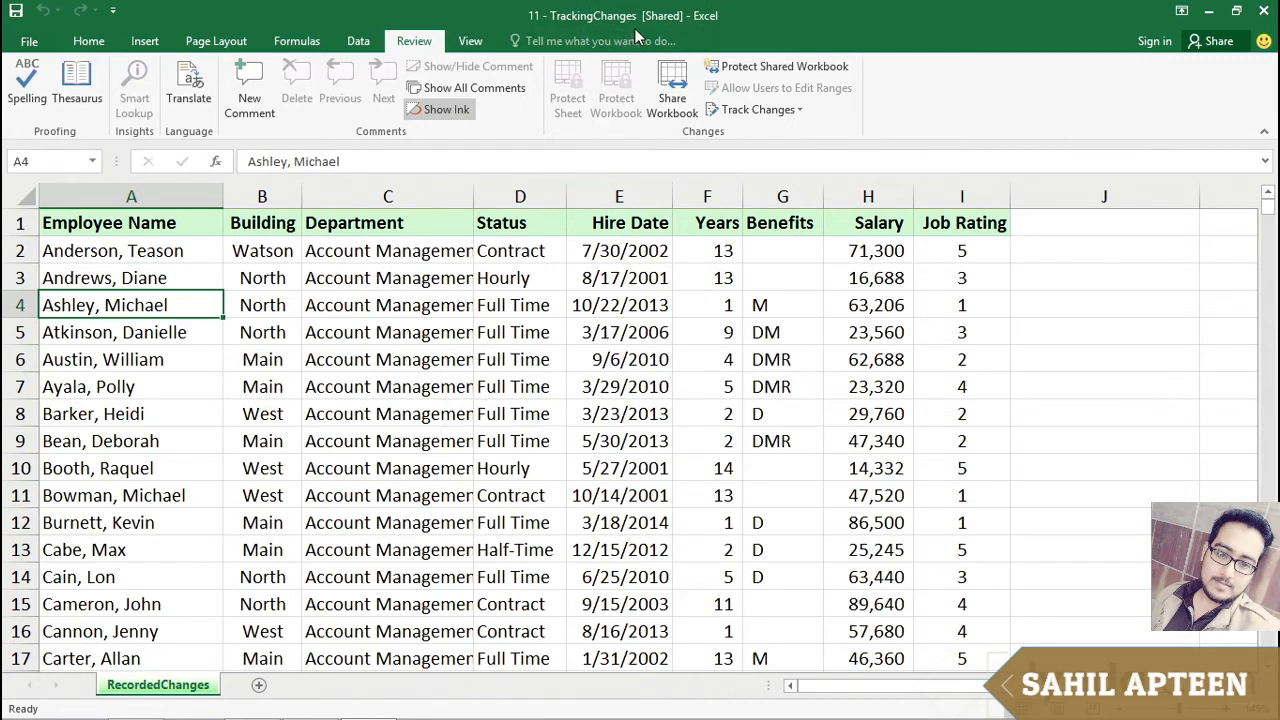
left_click(605, 280)
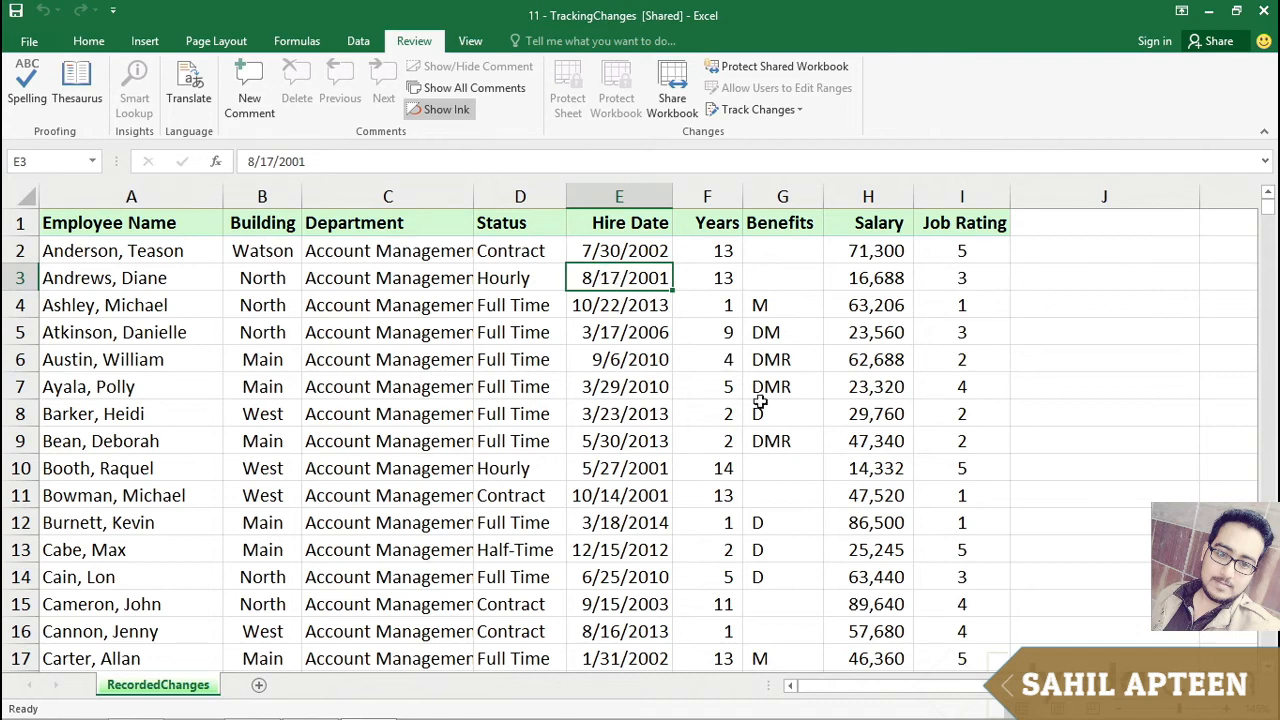
left_click(961, 277)
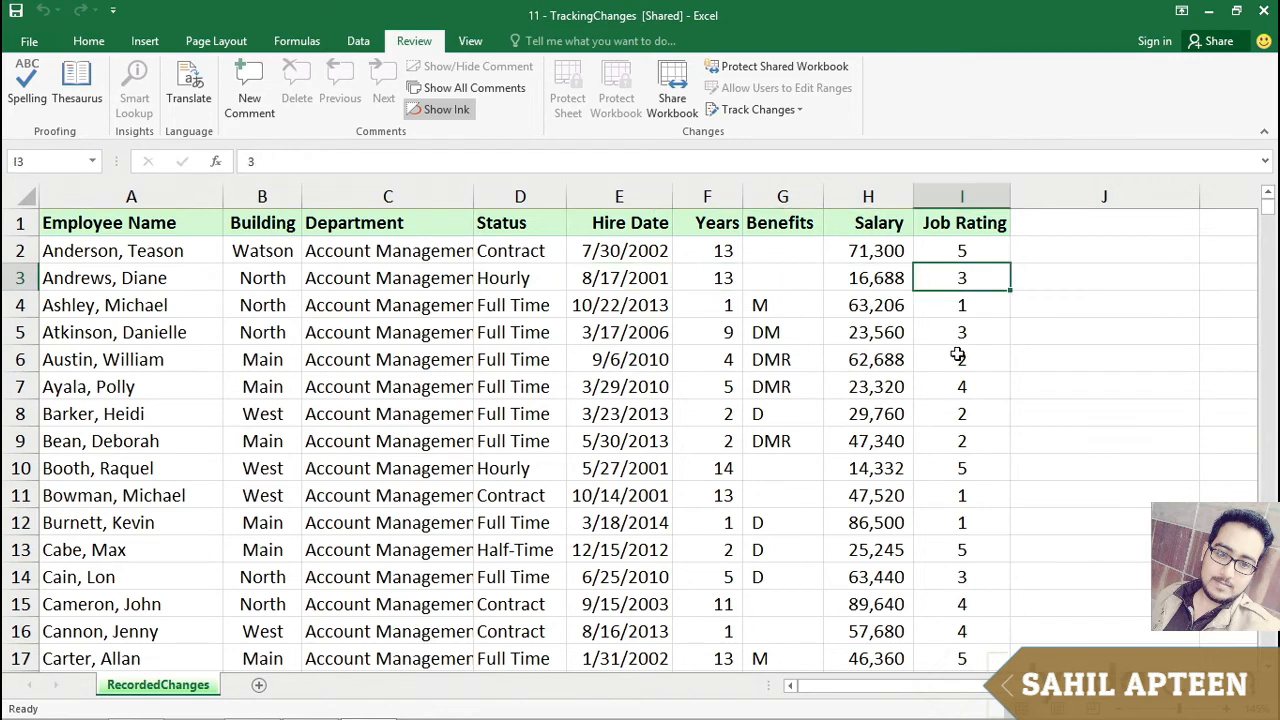
type("4")
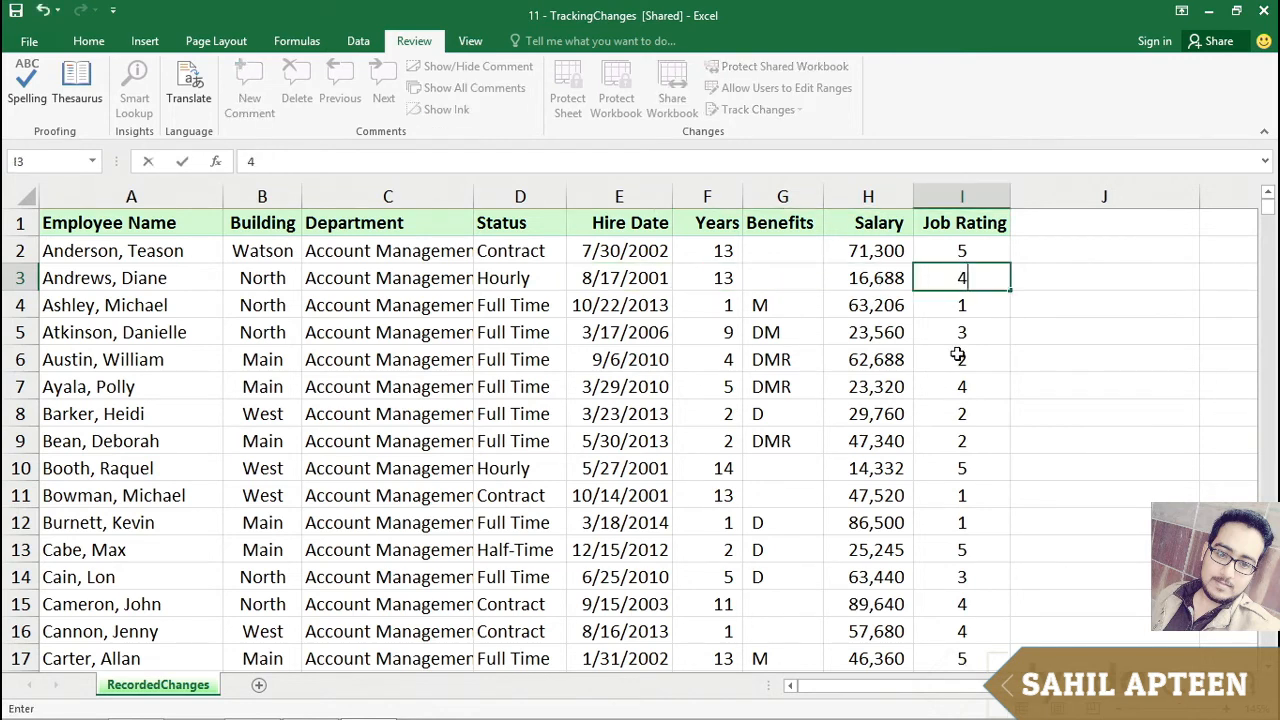
key("Return")
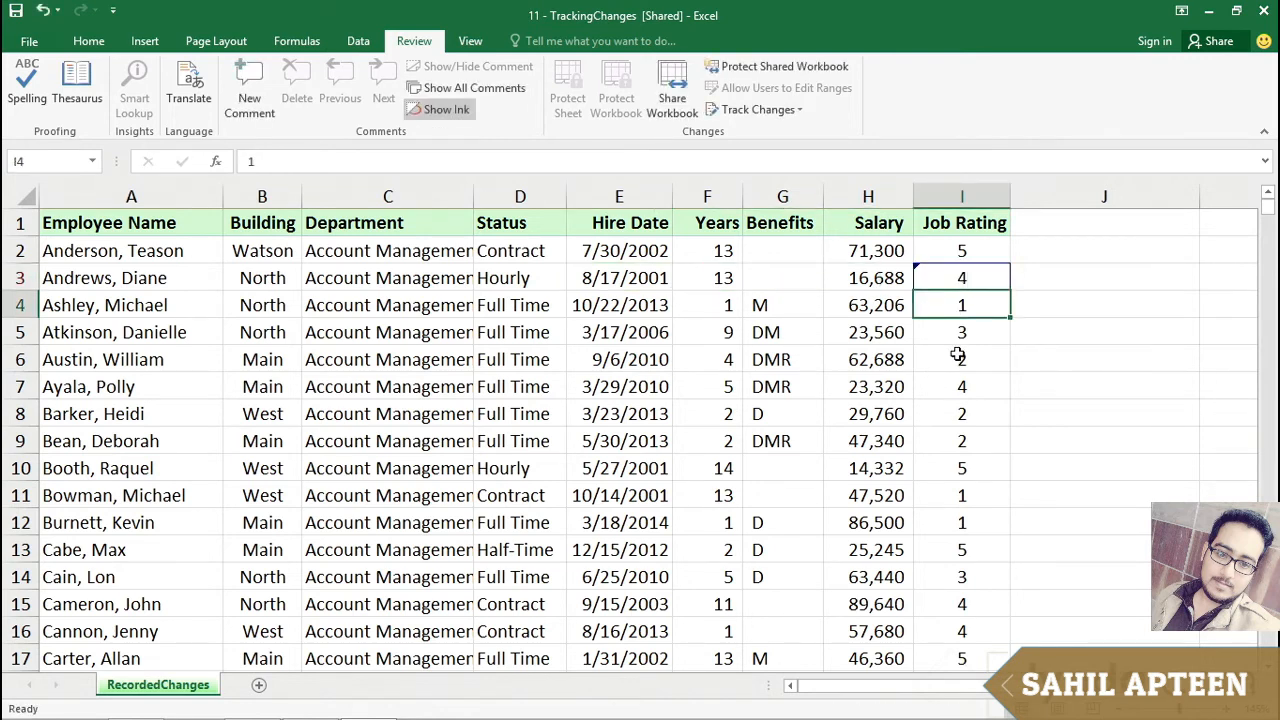
left_click(1093, 335)
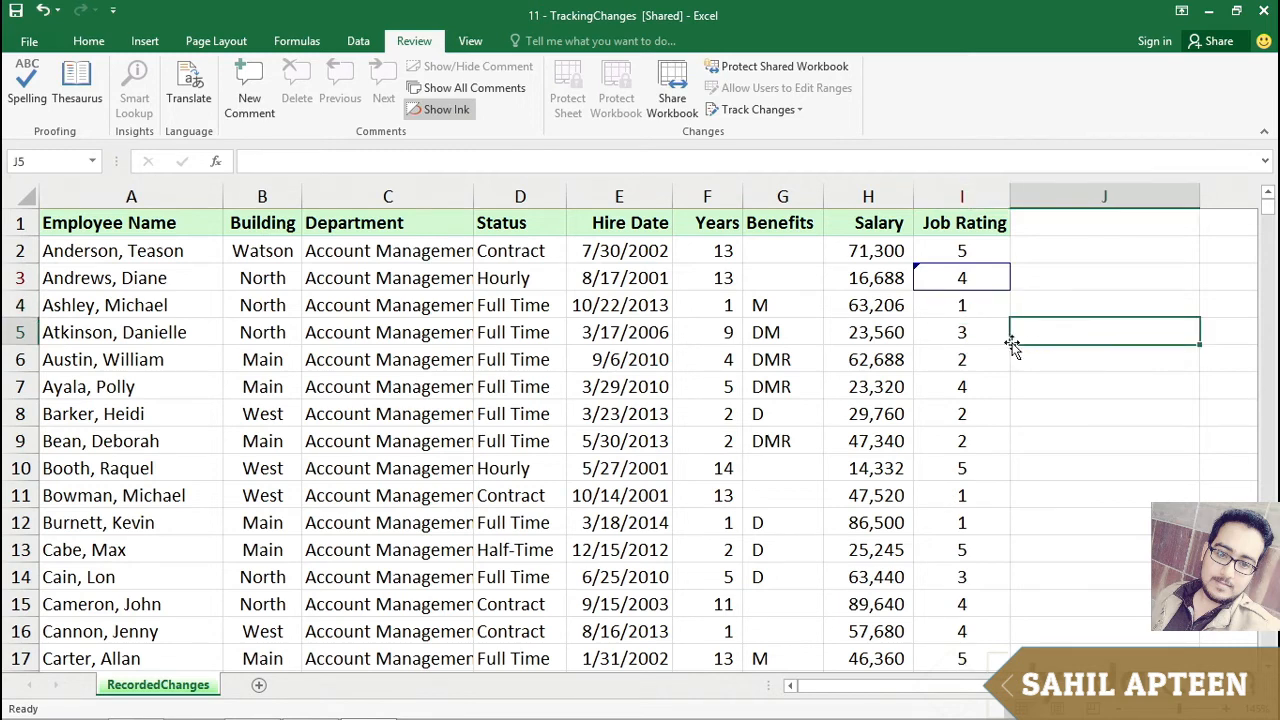
mouse_move(948, 281)
left_click(648, 277)
left_click_drag(669, 278, 658, 272)
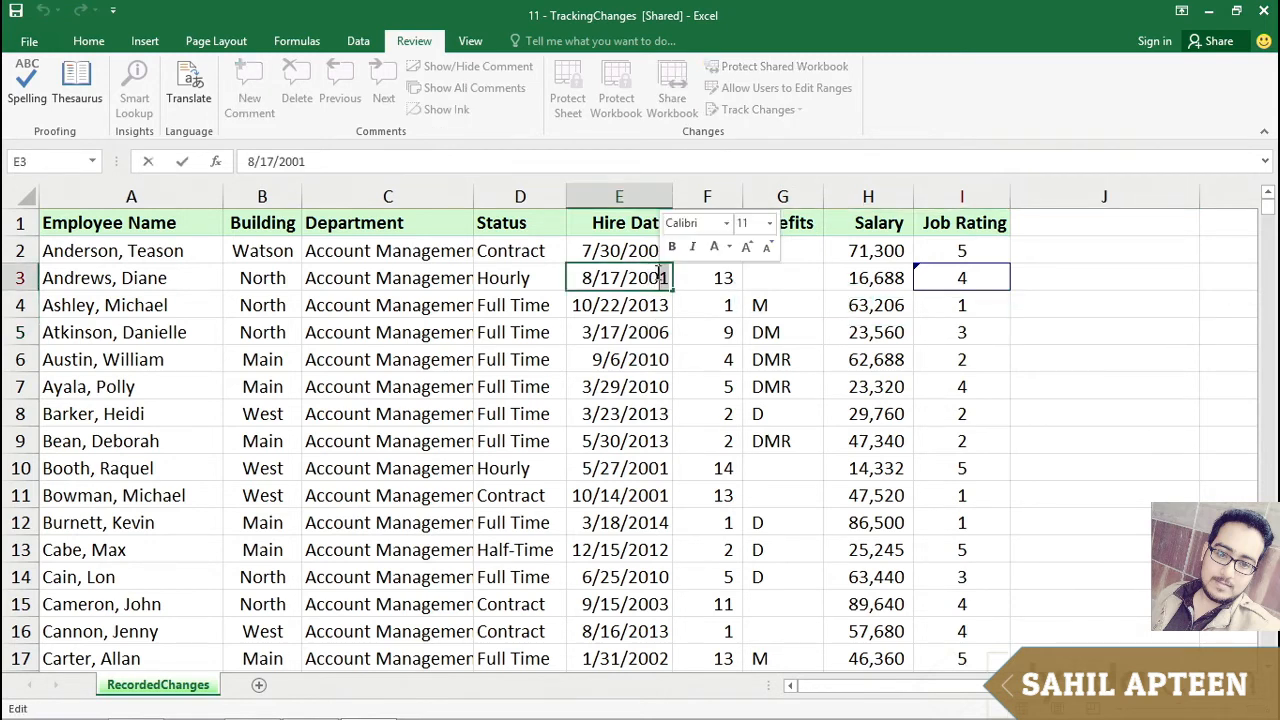
type("2")
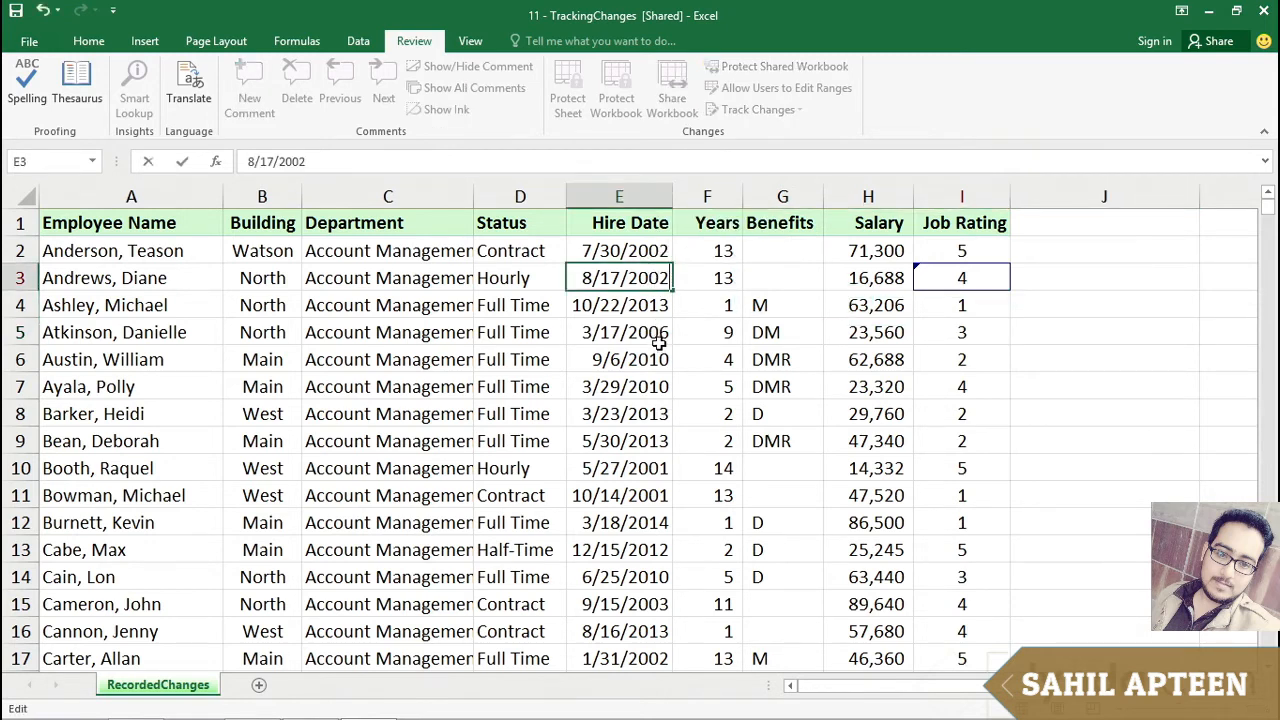
key("Return")
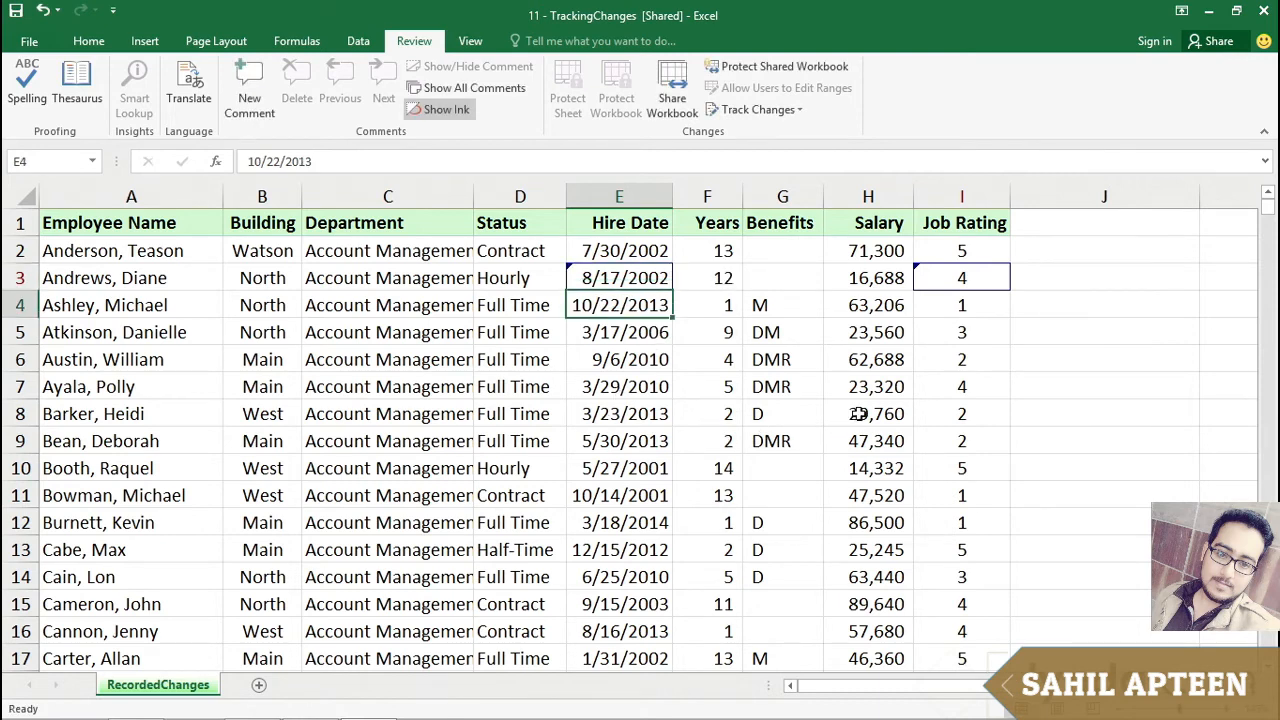
double_click(860, 414)
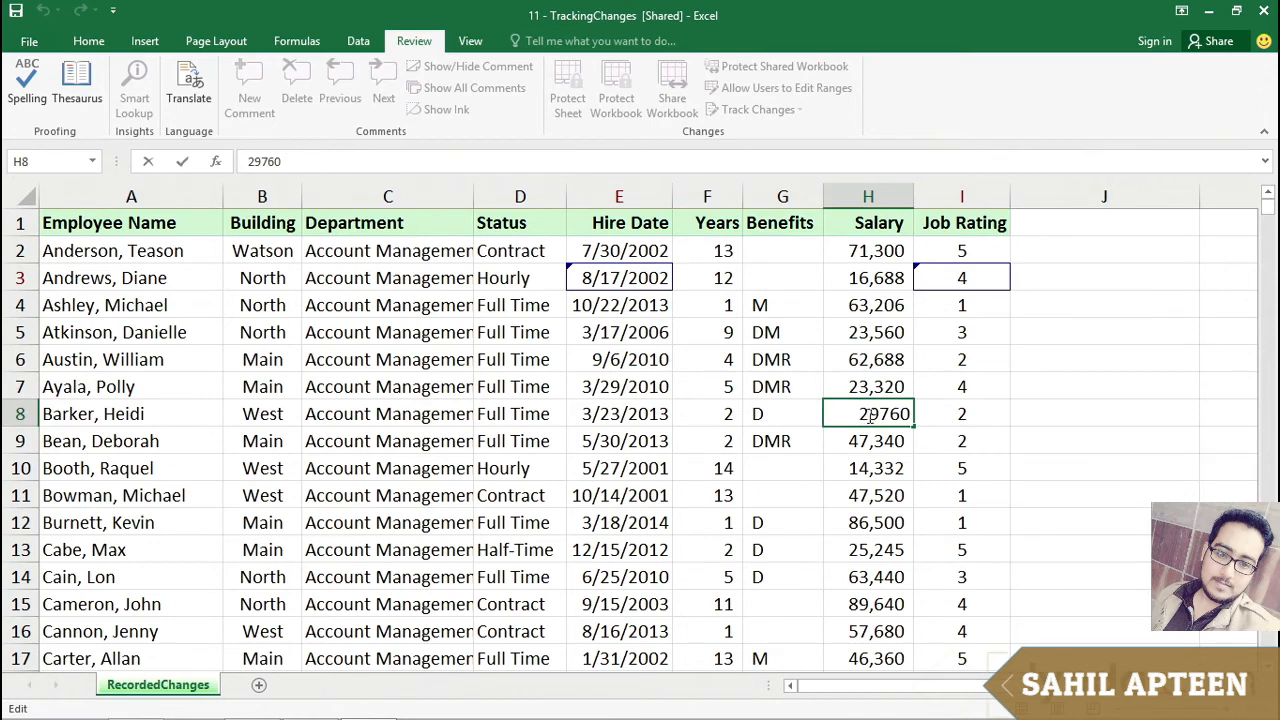
left_click_drag(869, 414, 857, 414)
type("3")
key("Return")
Step: Open Accept or Reject Changes for changes not yet reviewed by everyone, review the first change, and close it
left_click(707, 522)
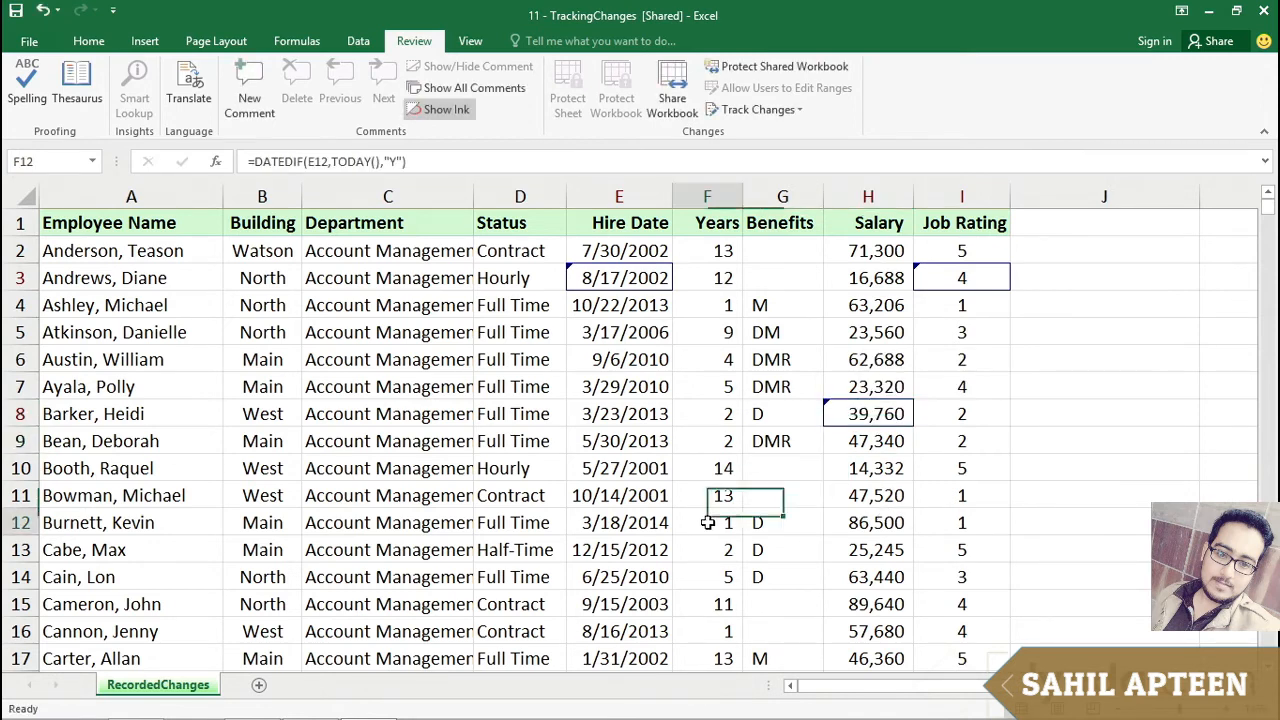
left_click(791, 108)
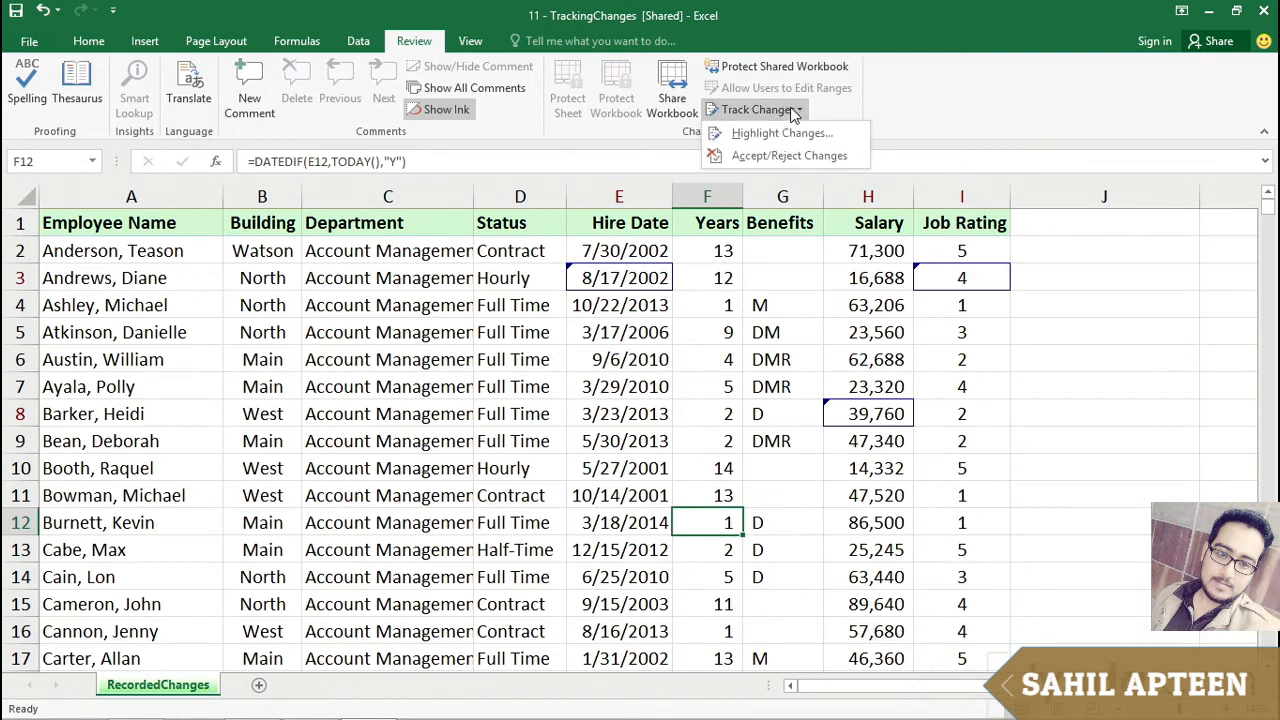
left_click(760, 158)
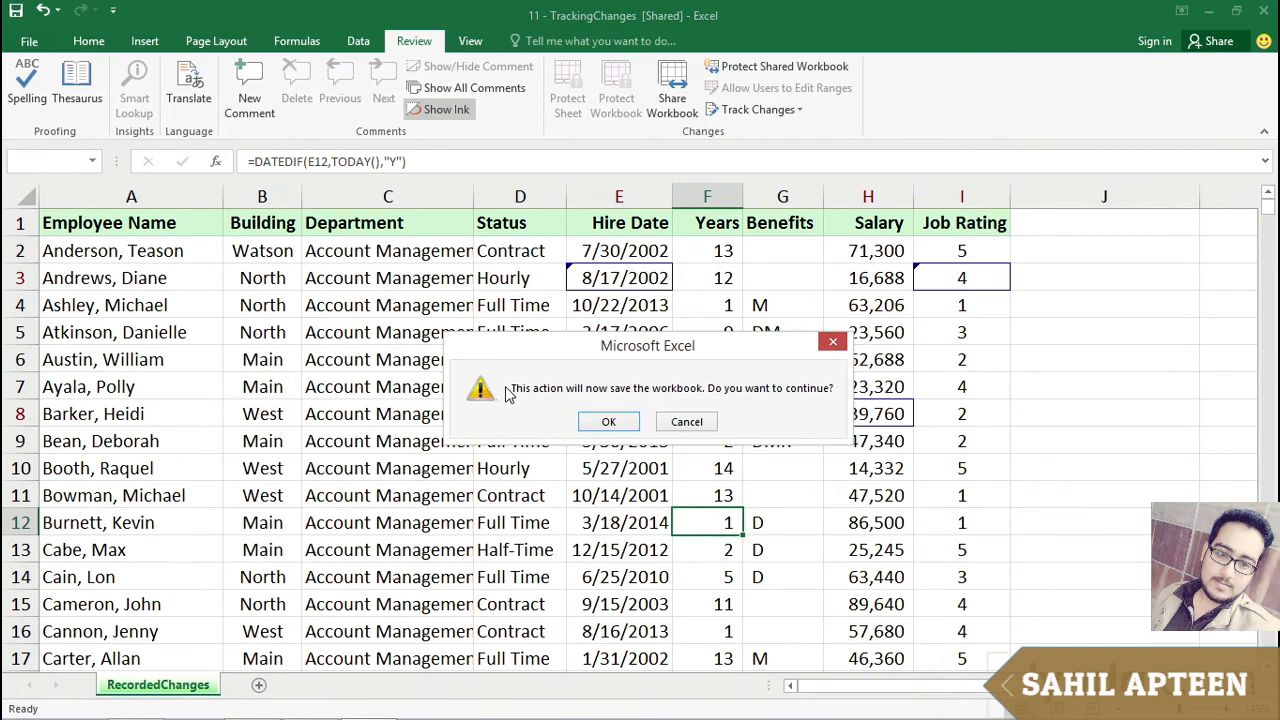
left_click(609, 424)
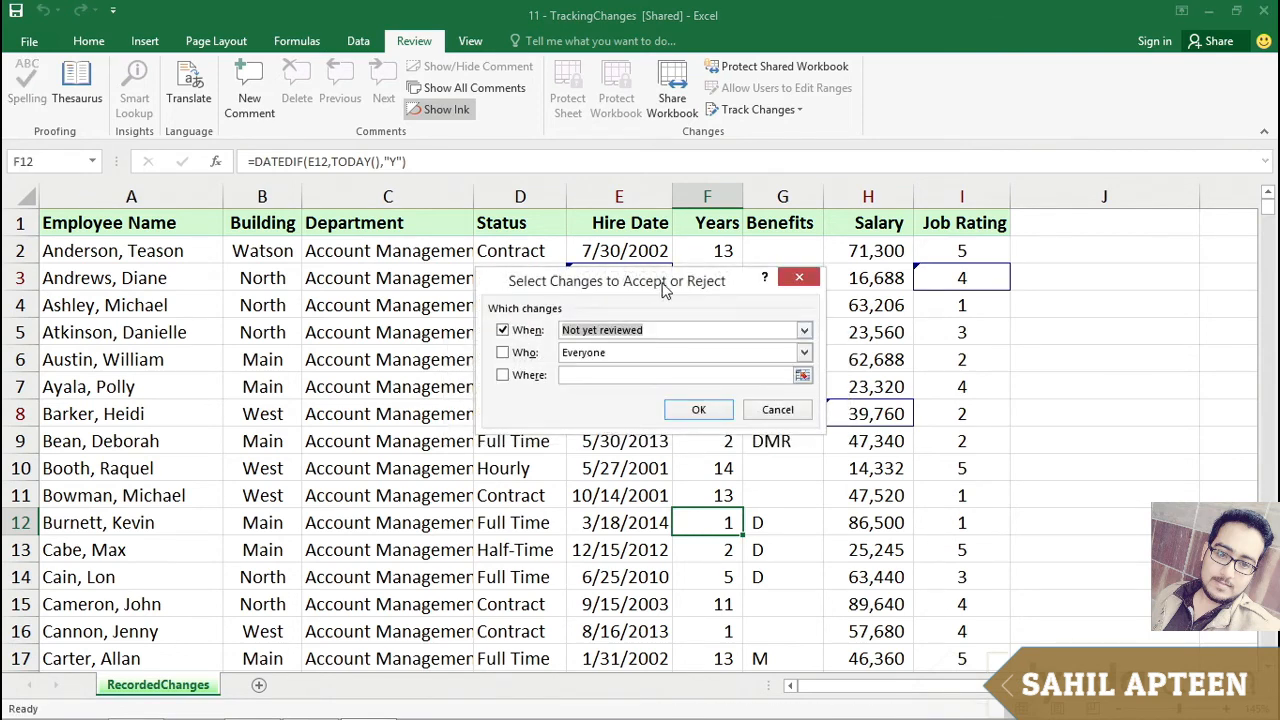
left_click_drag(665, 288, 460, 345)
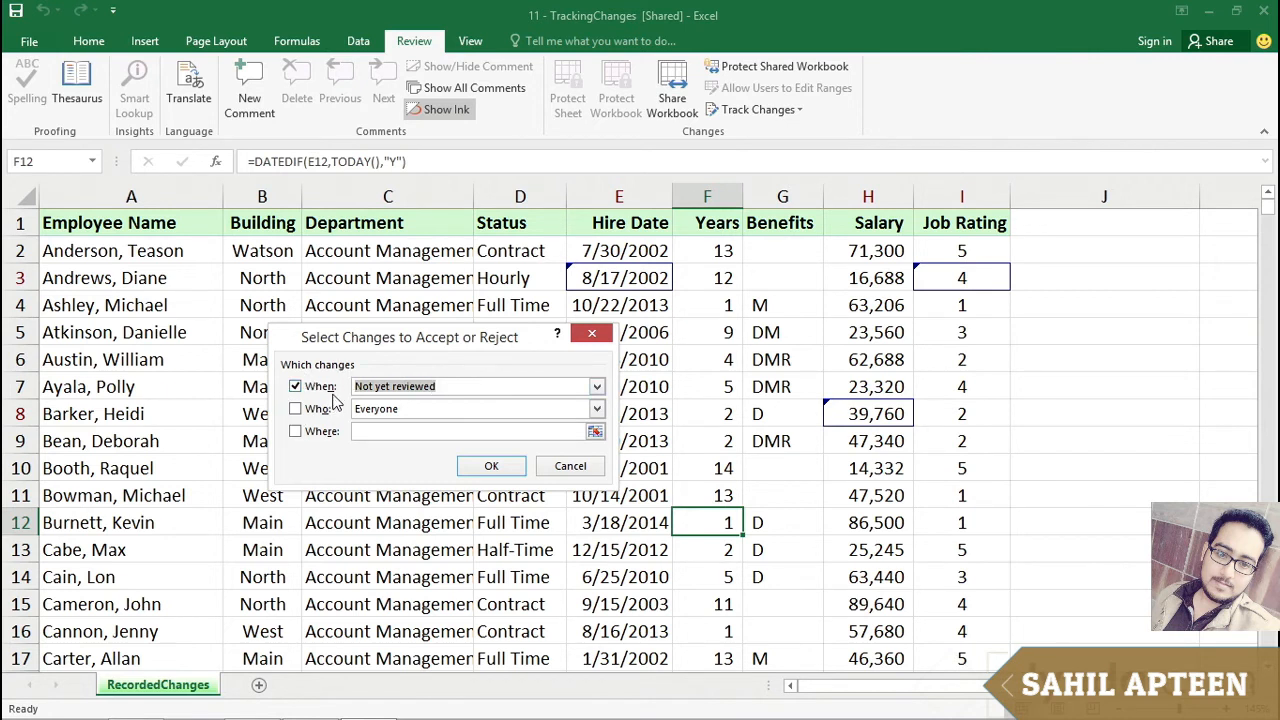
left_click(596, 388)
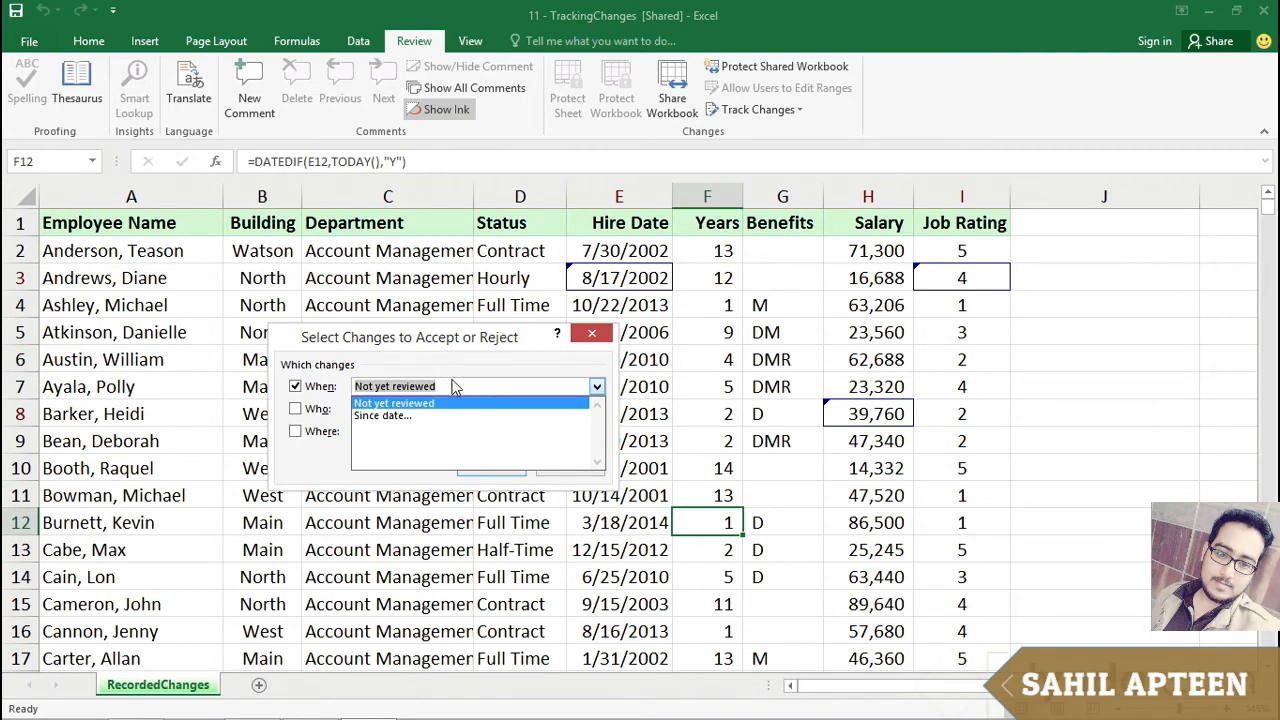
left_click(453, 381)
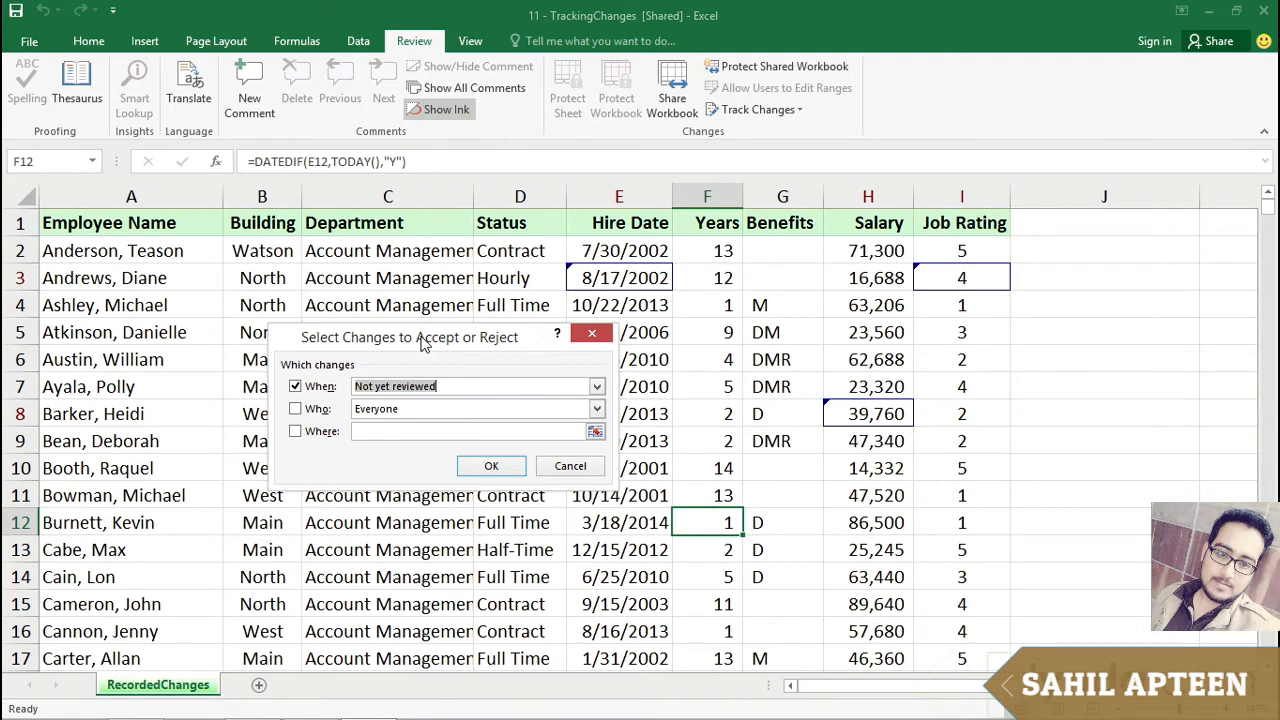
left_click(491, 470)
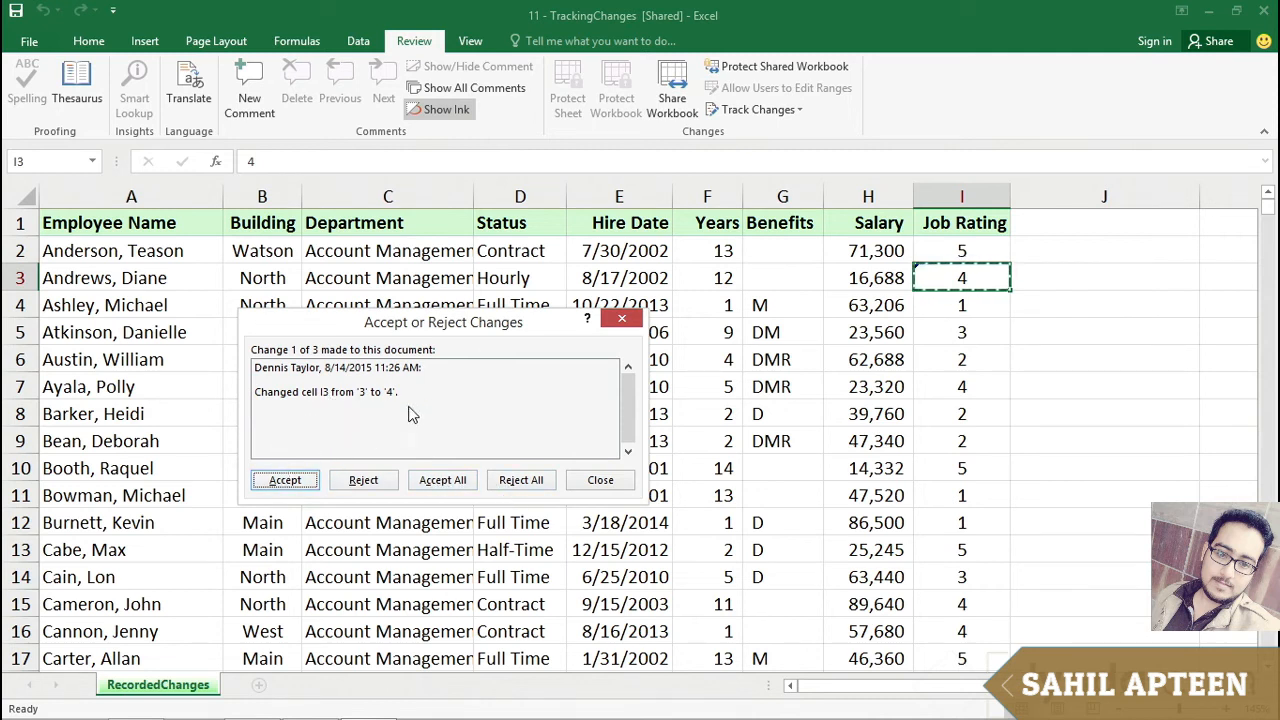
left_click(600, 480)
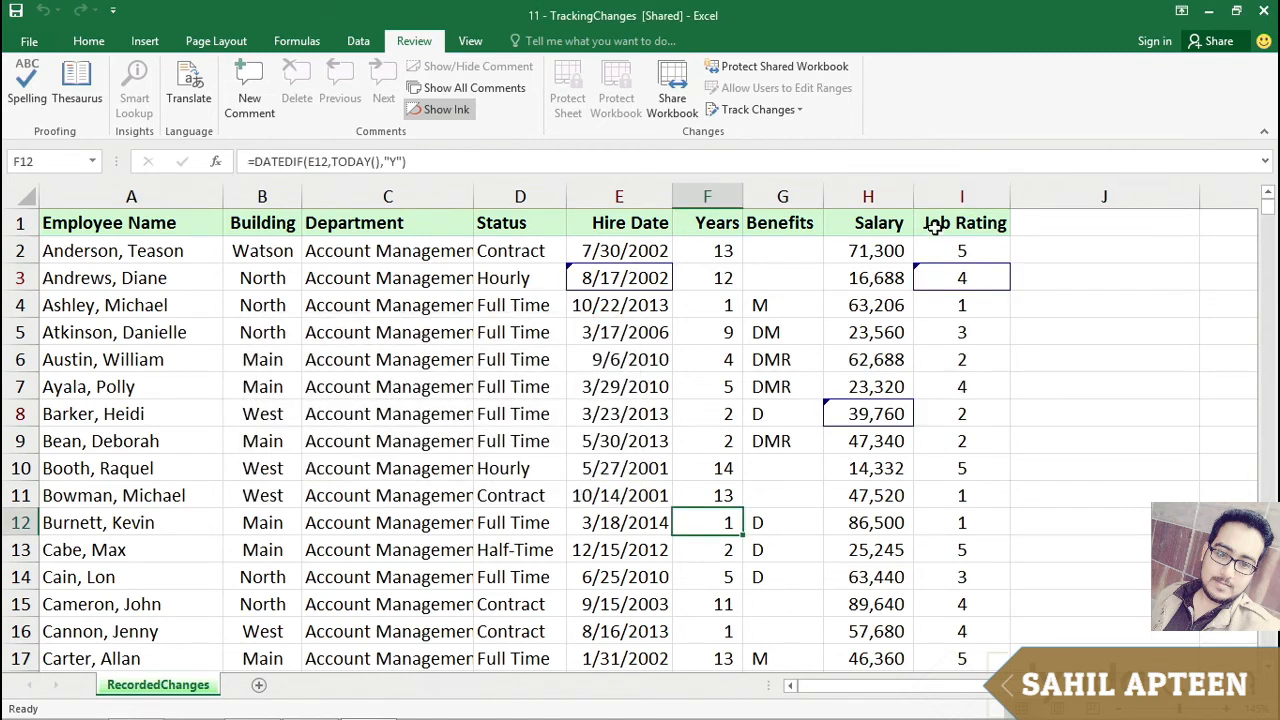
Step: Set Highlight Changes to also list the tracked changes on a new sheet
left_click(783, 115)
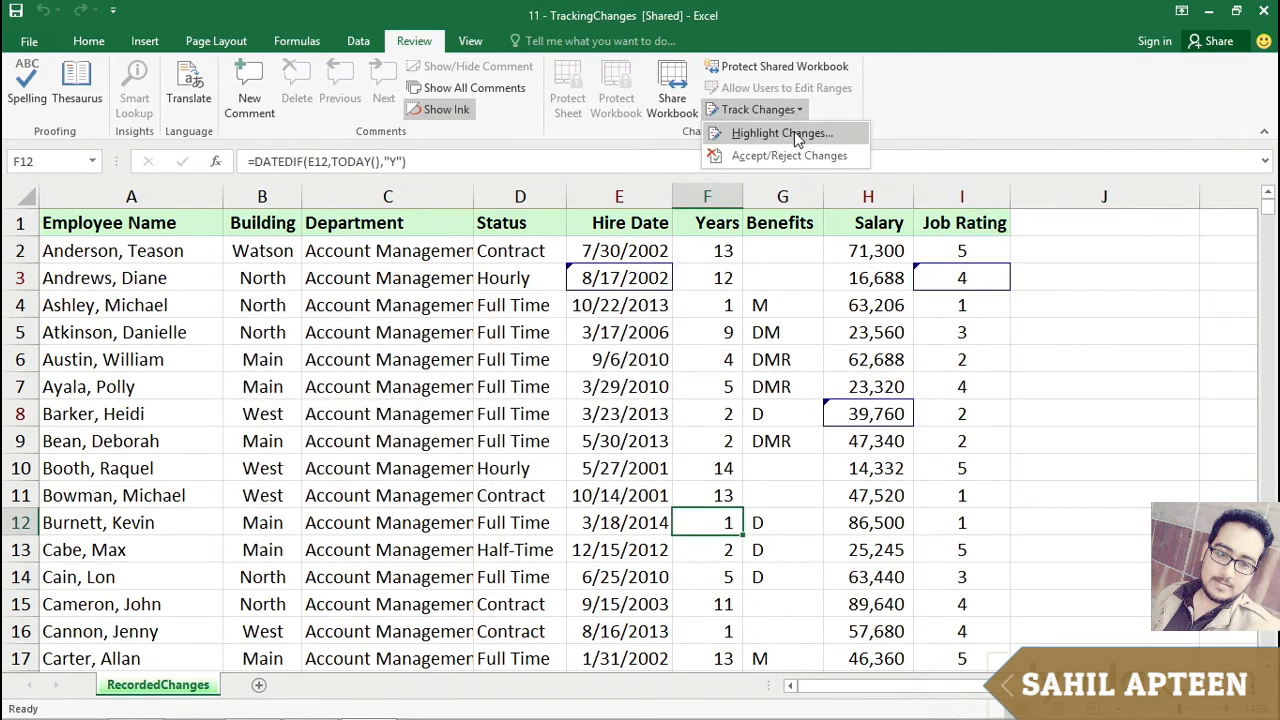
left_click(794, 131)
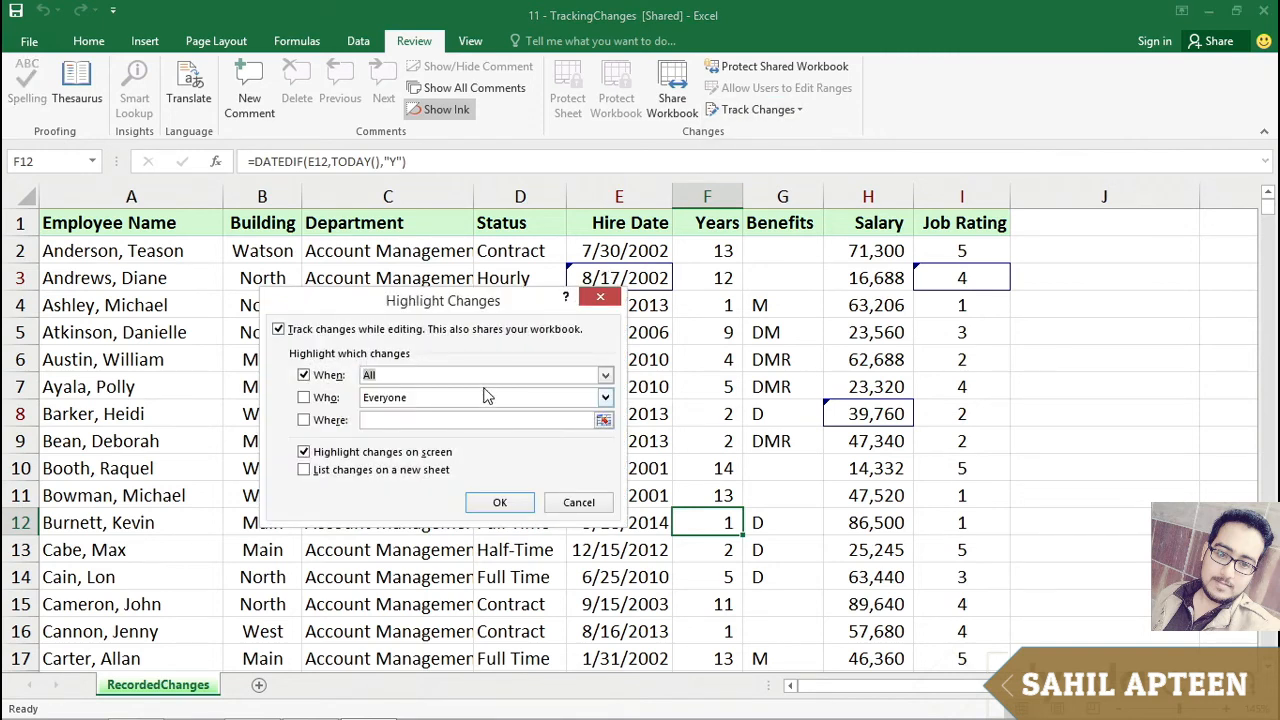
left_click(304, 472)
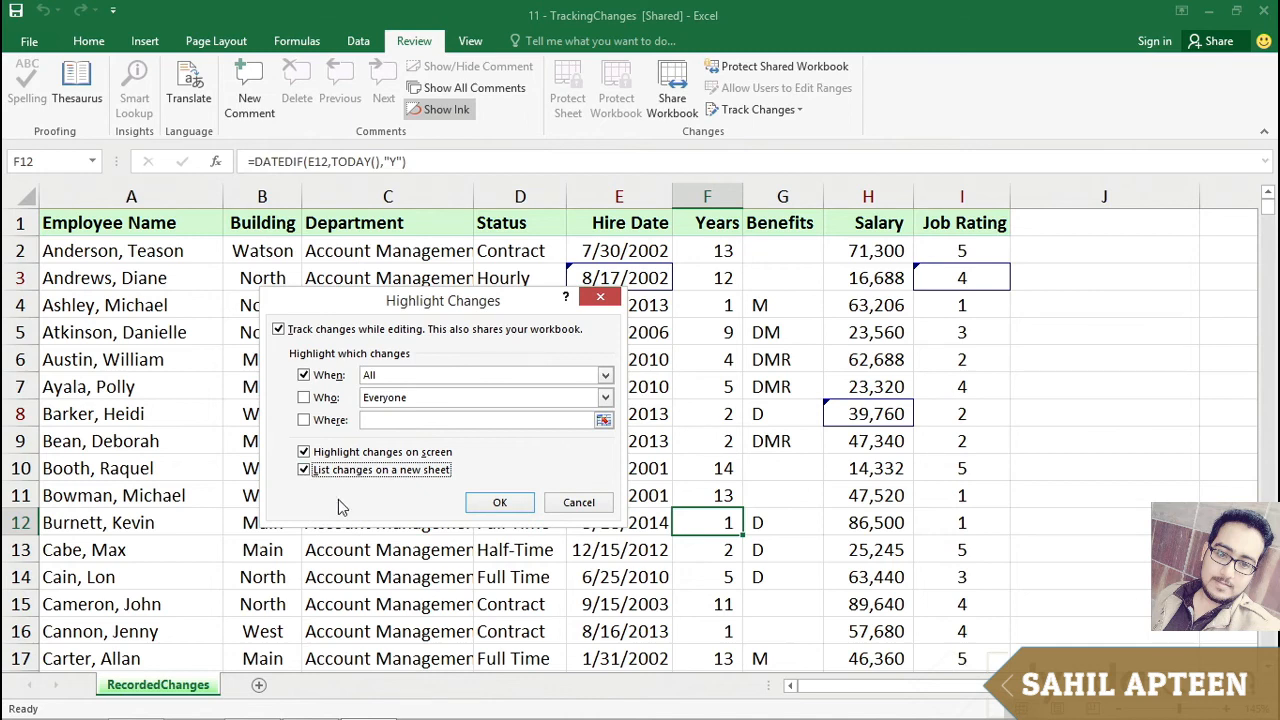
left_click(499, 502)
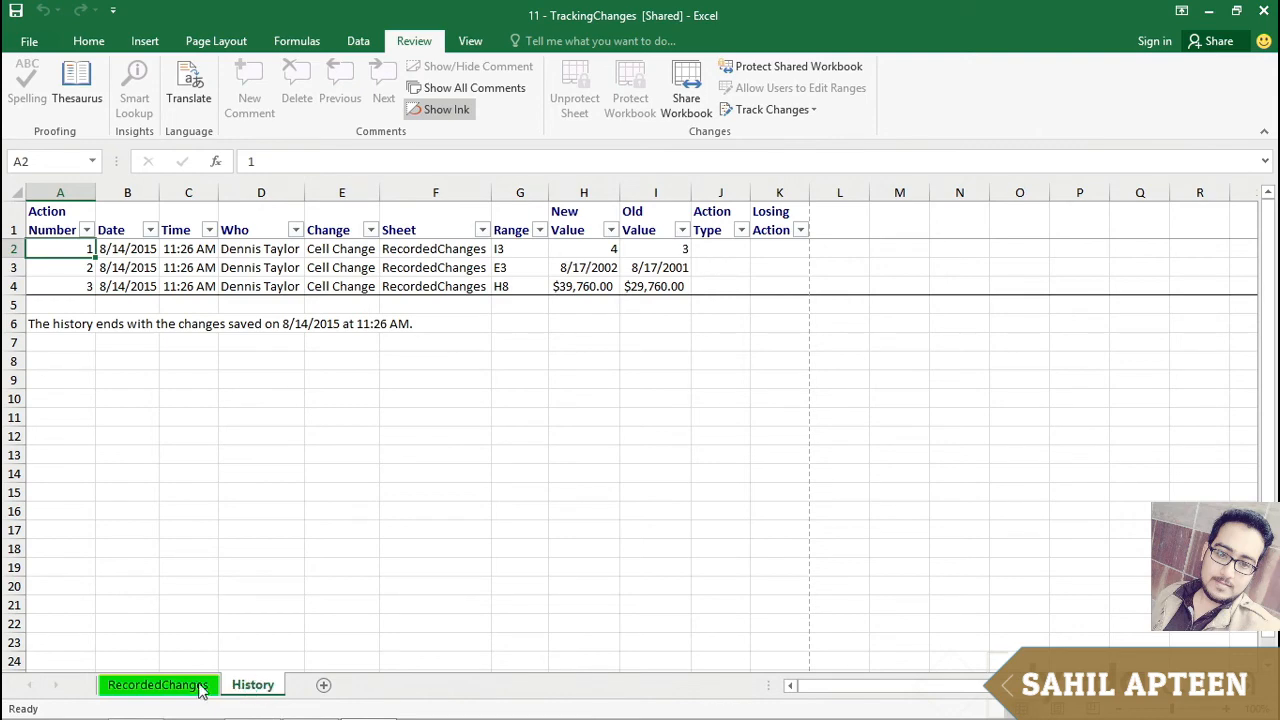
Step: Return to the RecordedChanges sheet, inspect the edited cells, and reopen the Highlight Changes settings
left_click(160, 685)
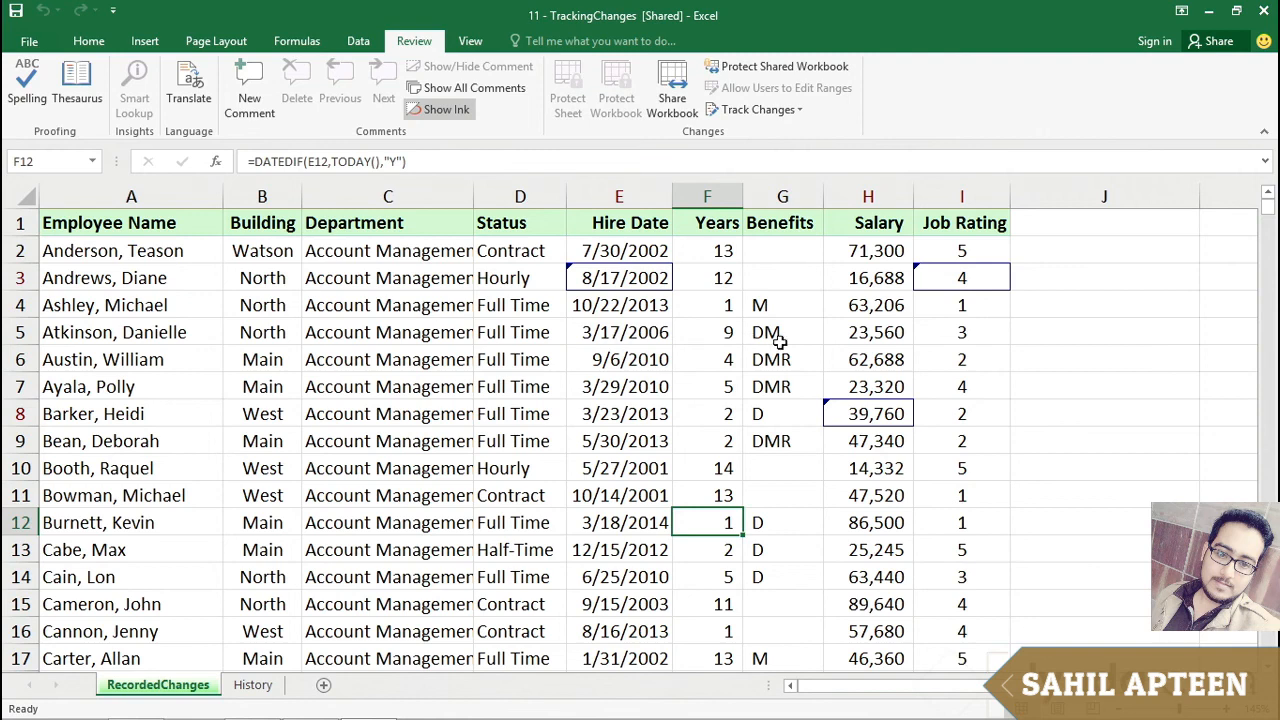
left_click(648, 272)
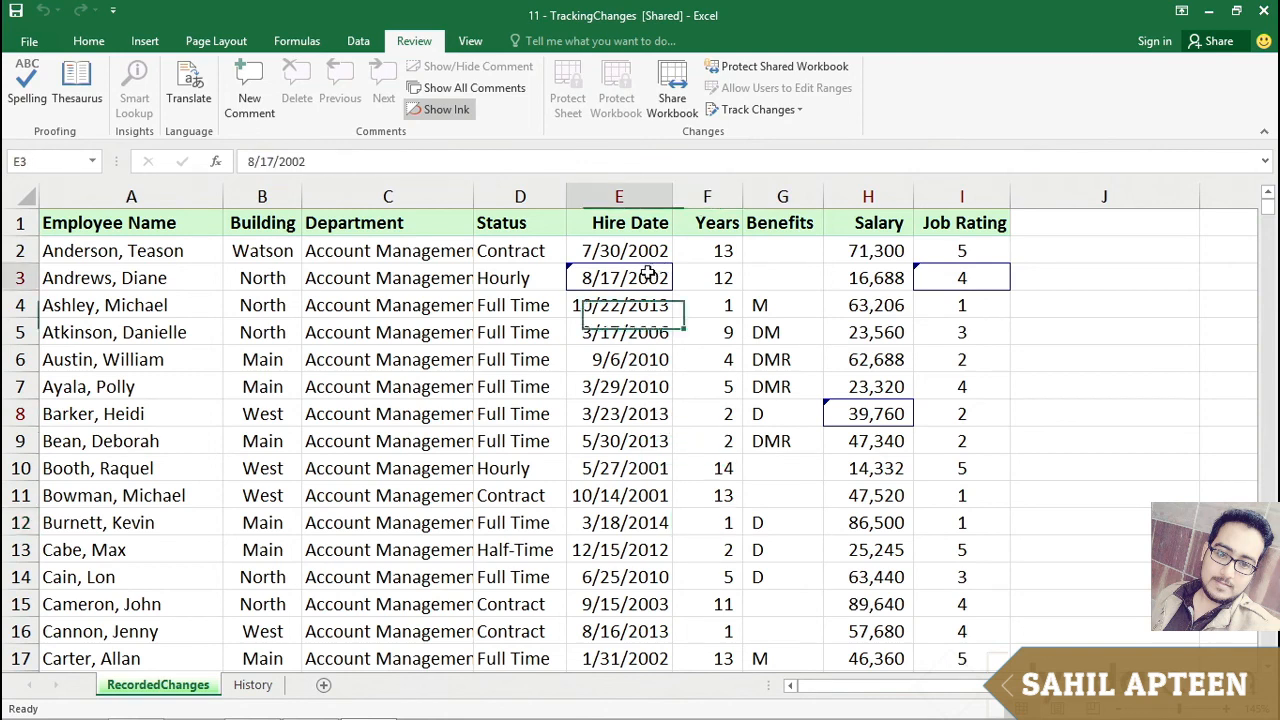
left_click(838, 408)
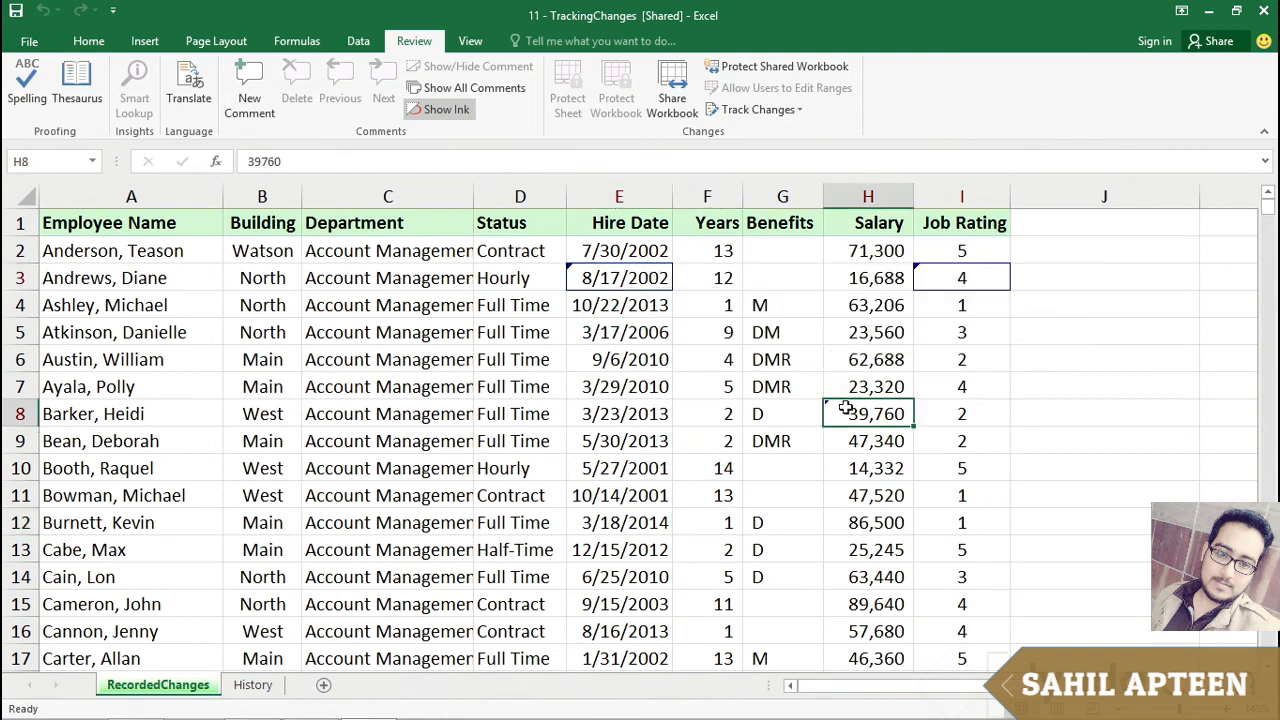
left_click(800, 111)
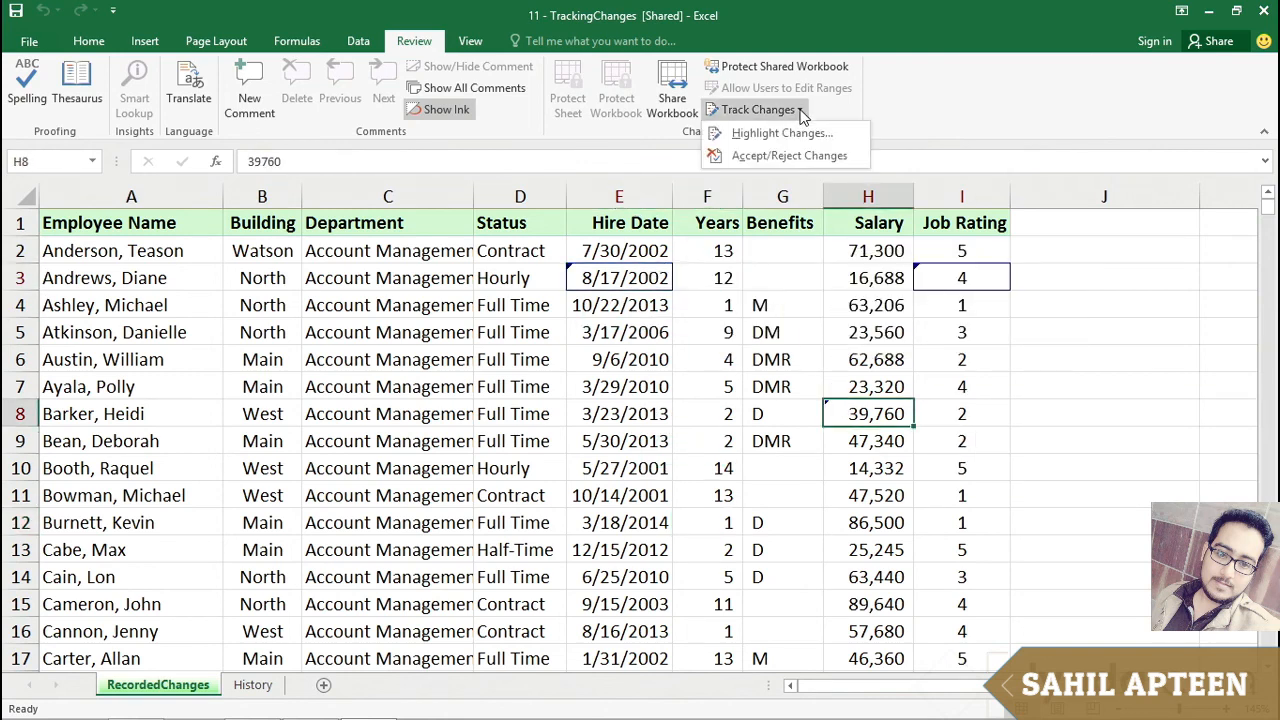
left_click(758, 132)
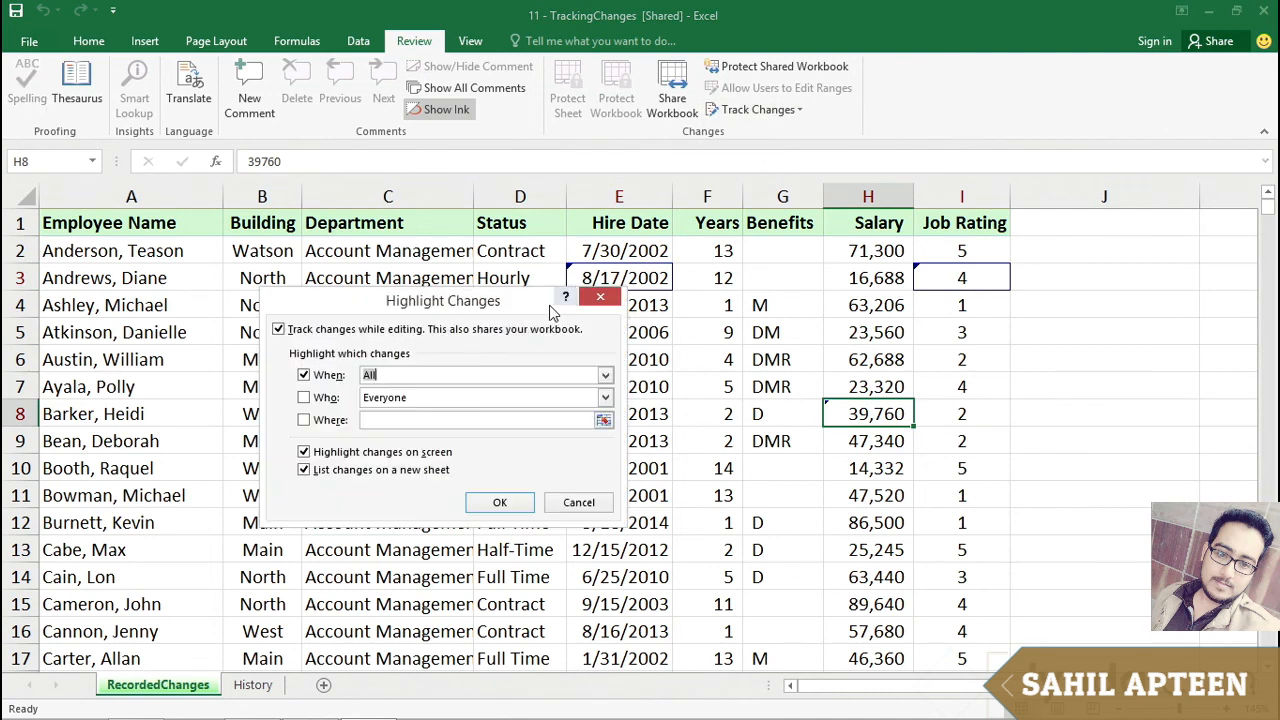